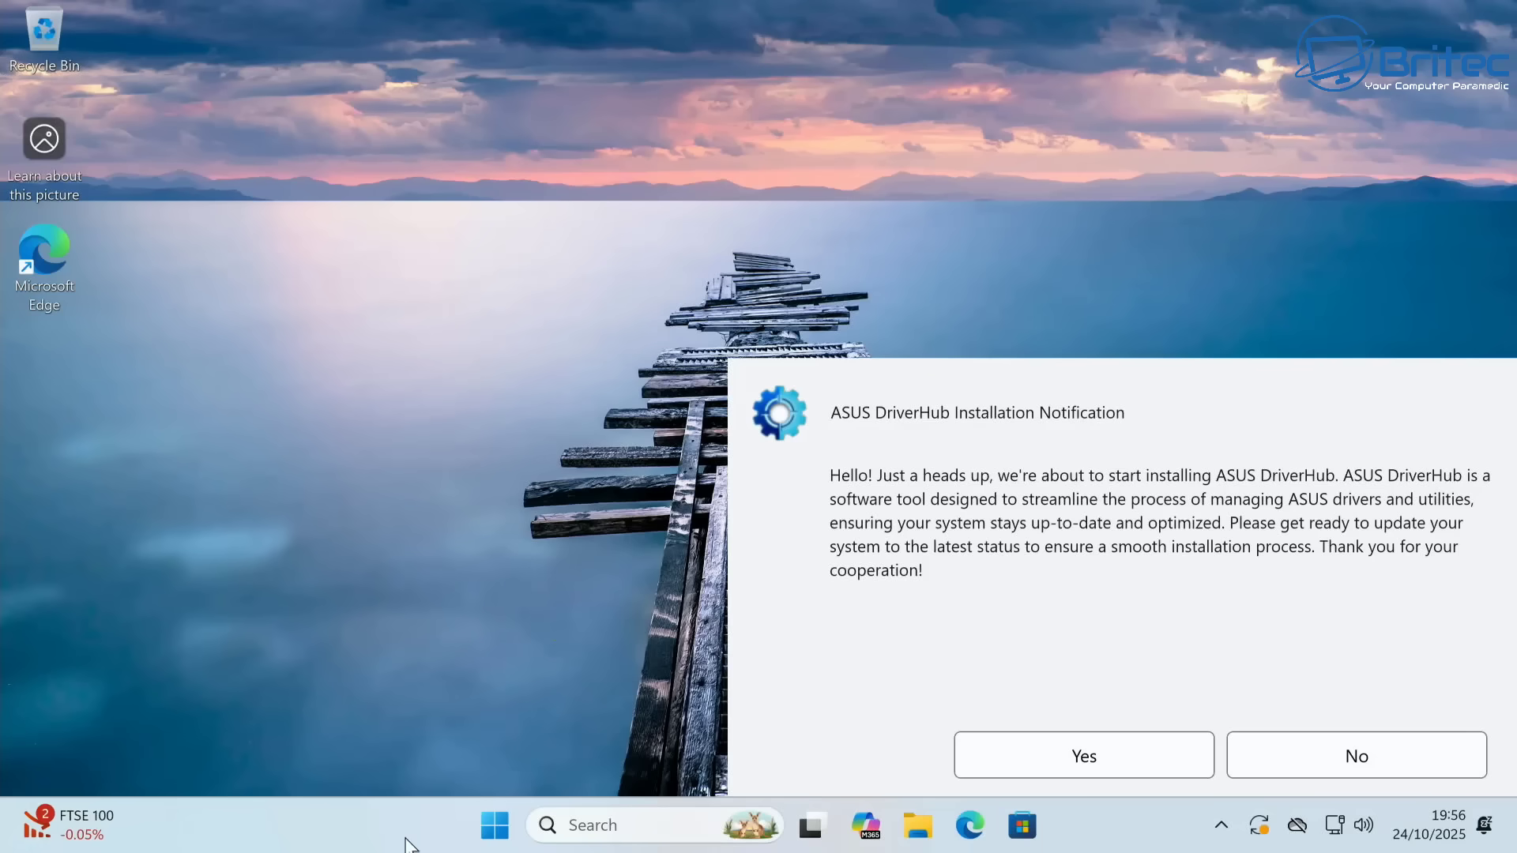
# Check Device Manager's unknown devices under Other devices and approve the ASUS DriverHub installation
pyautogui.rightClick(496, 825)
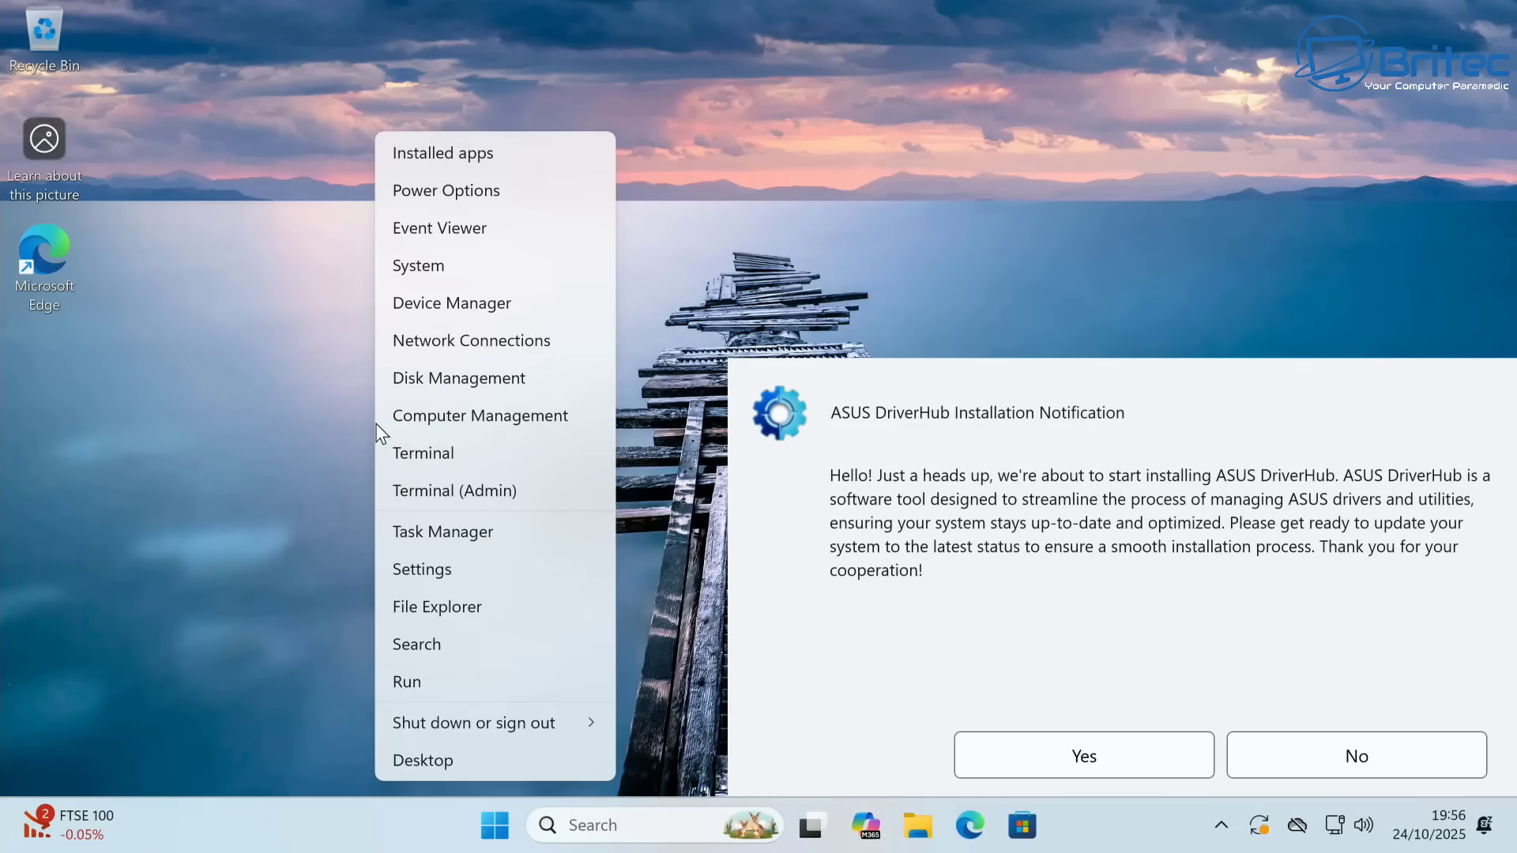
pyautogui.click(467, 309)
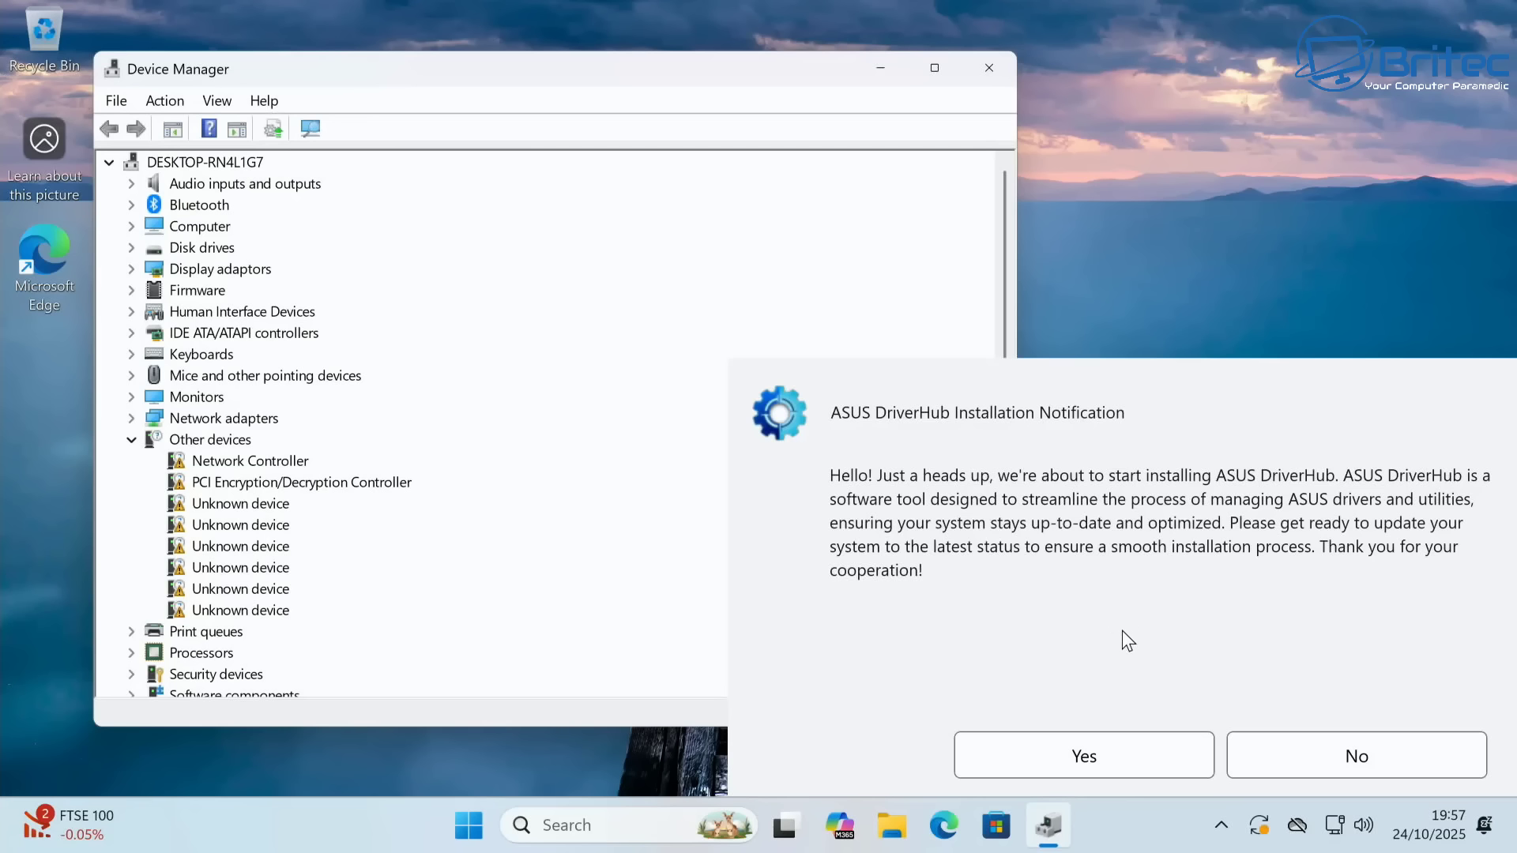
pyautogui.click(1056, 746)
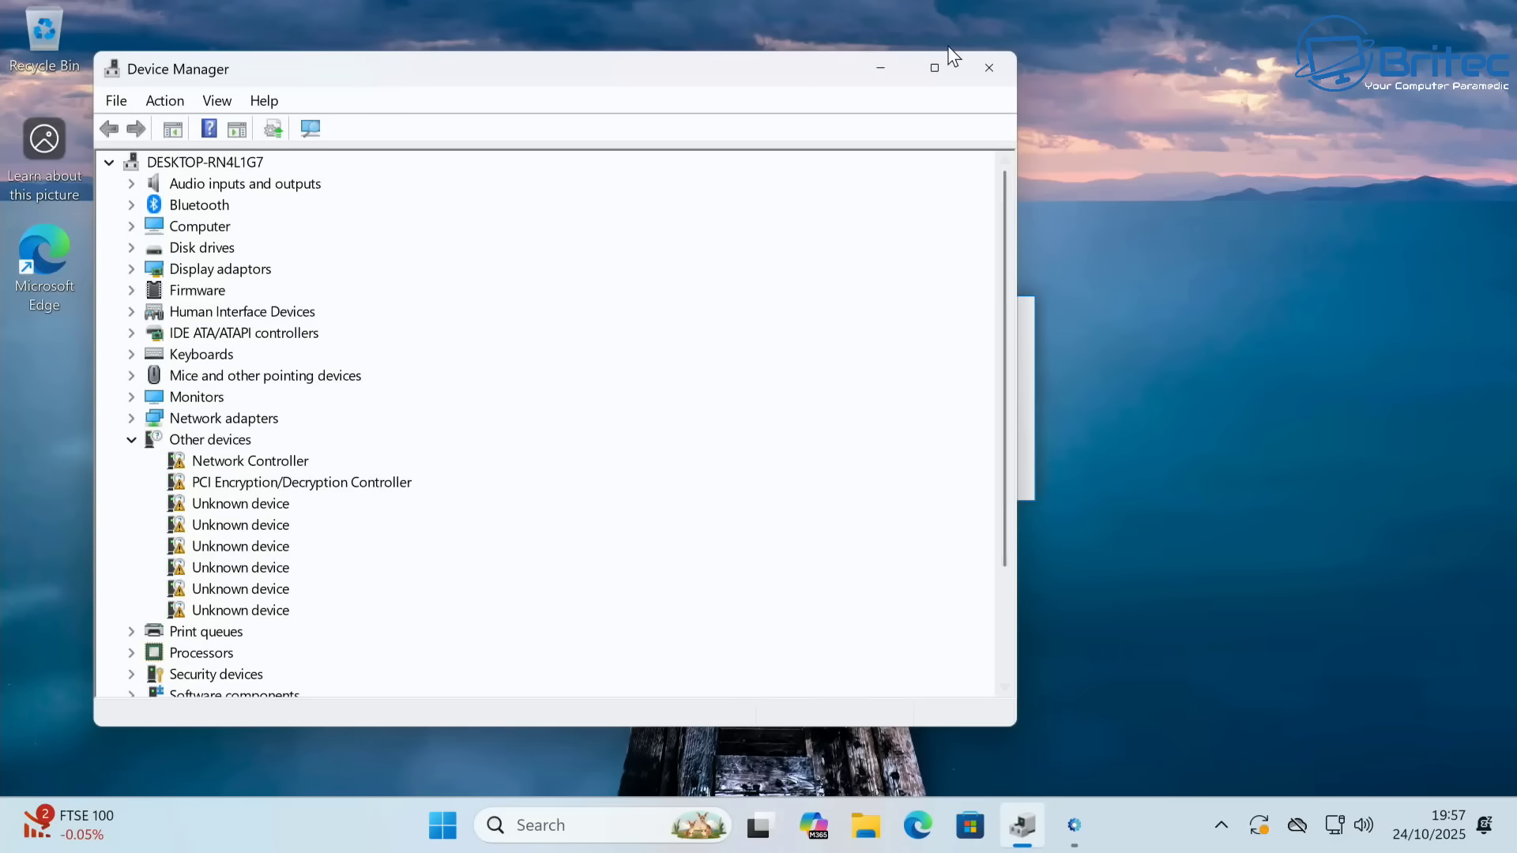
# Read to the end of the ASUS DriverHub licence agreement and accept it
pyautogui.click(877, 77)
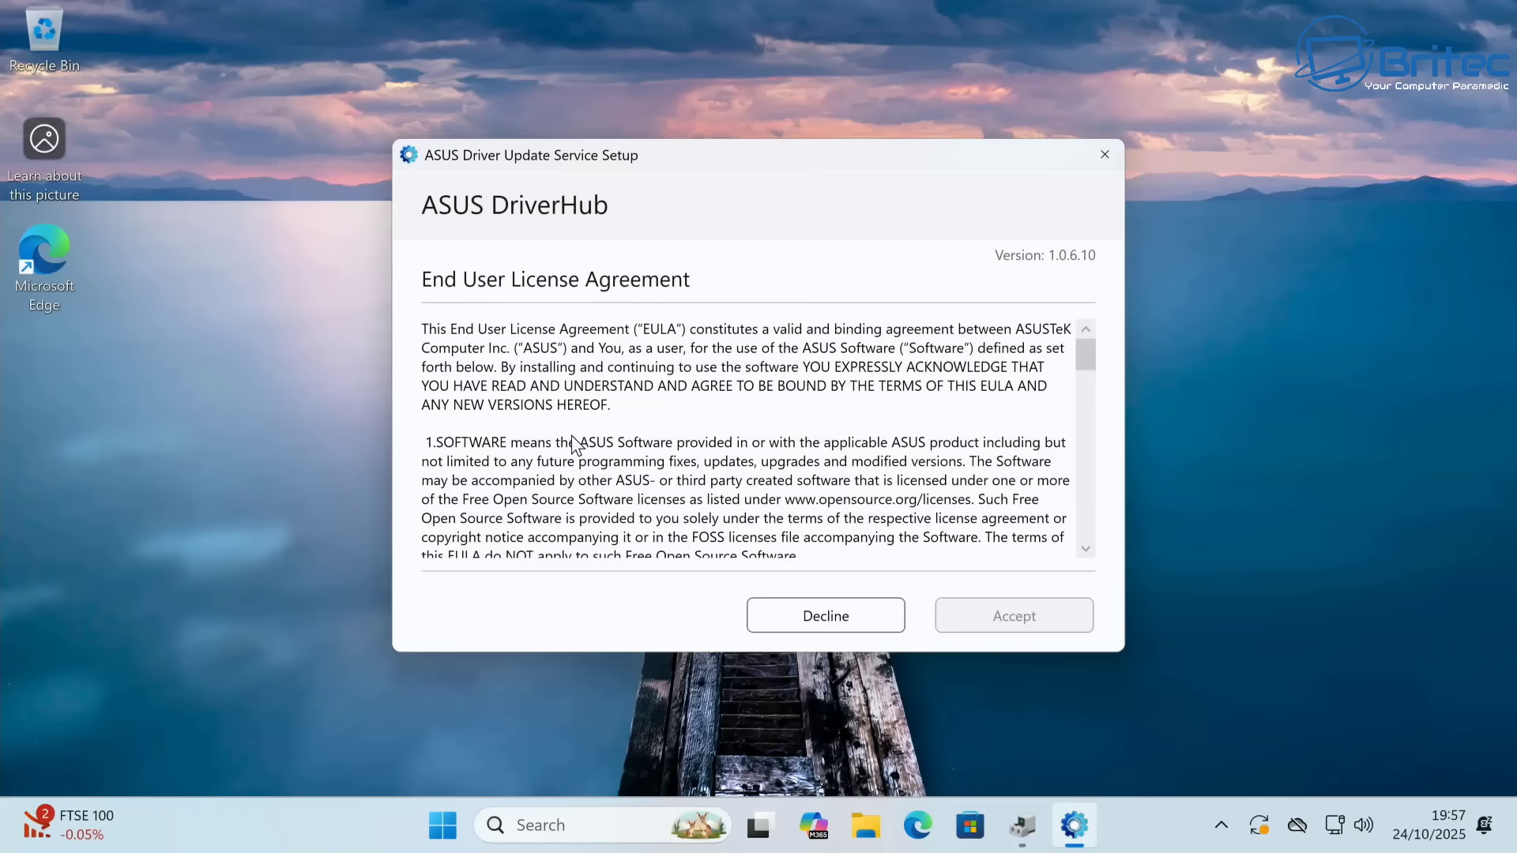
pyautogui.scroll(-8, 972, 444)
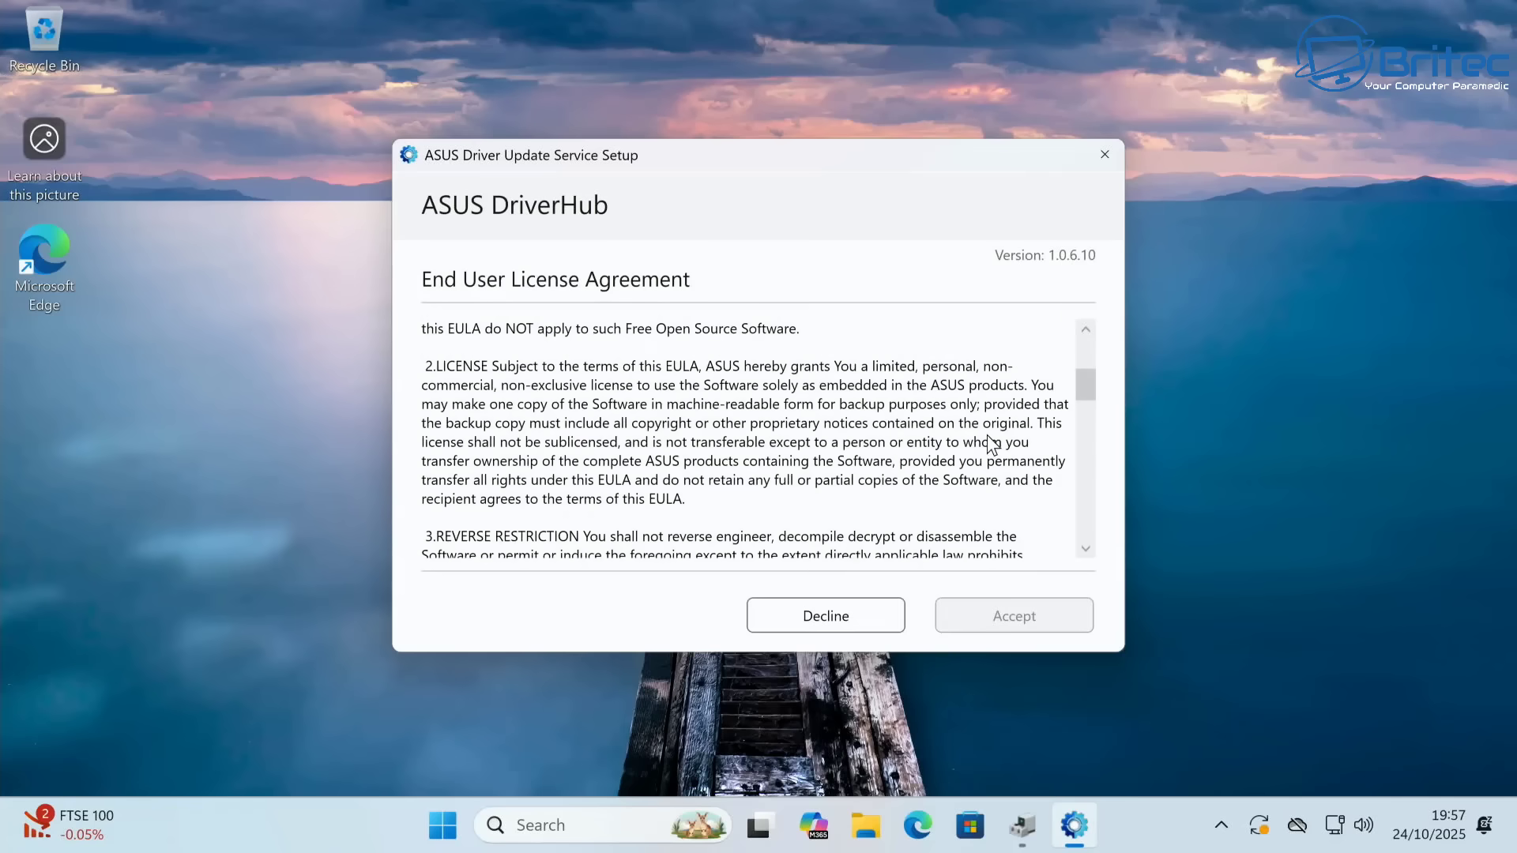
pyautogui.scroll(-6, 978, 442)
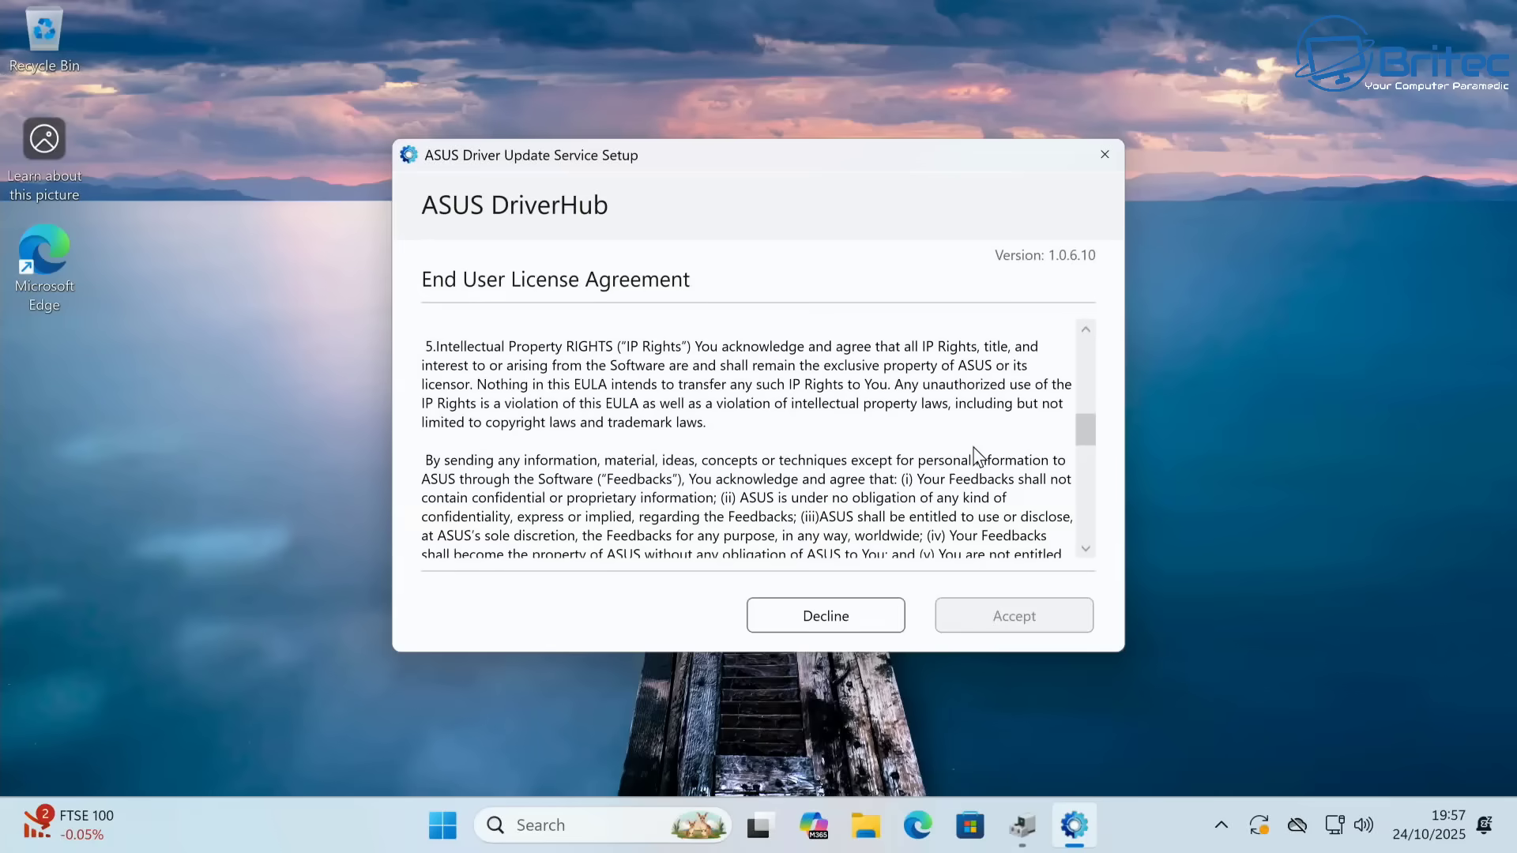
pyautogui.scroll(-8, 977, 457)
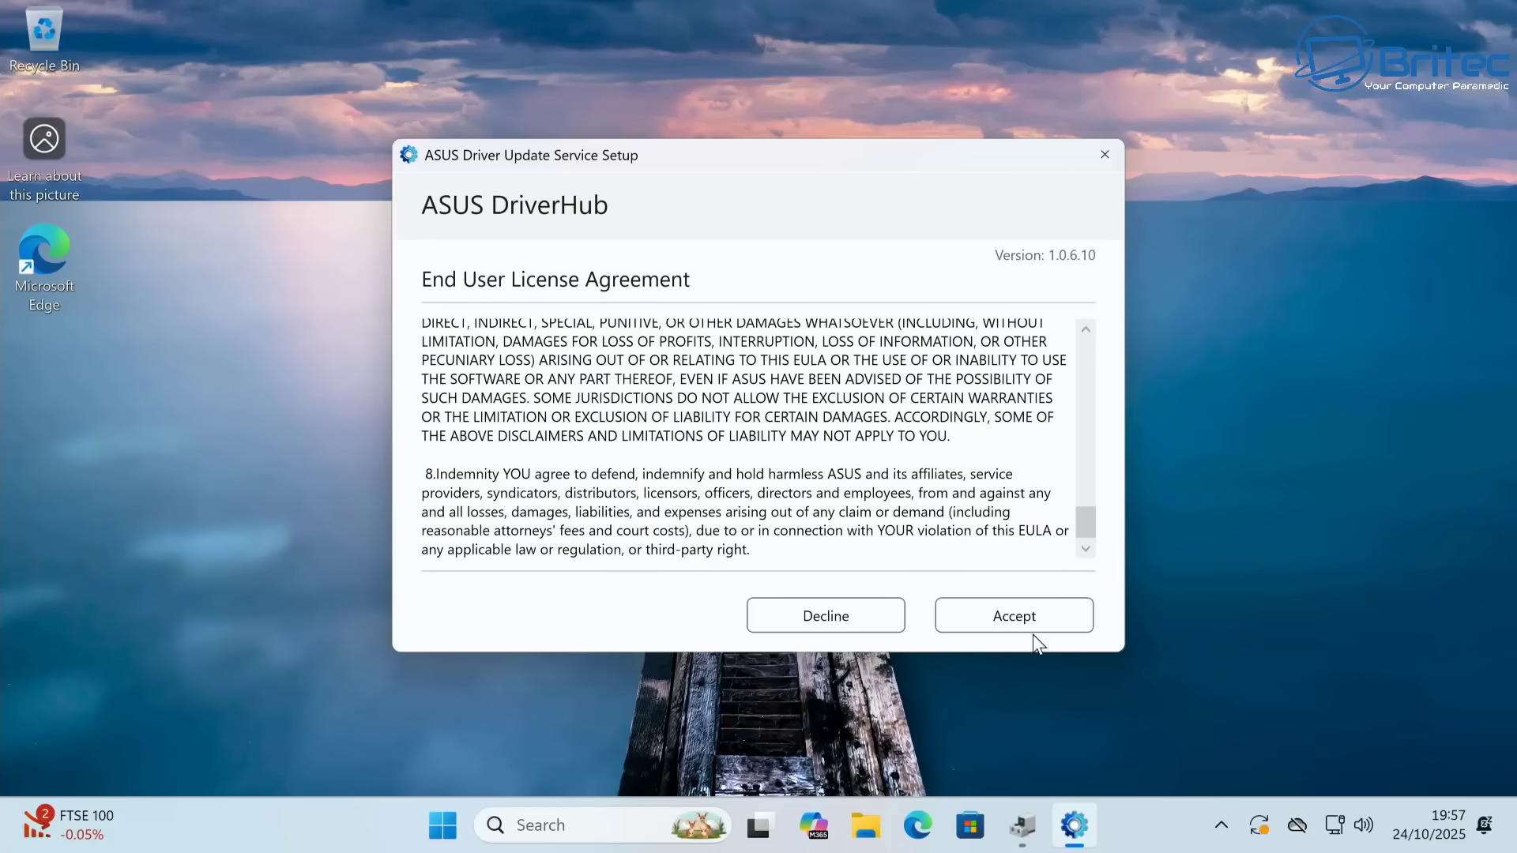
pyautogui.click(1034, 626)
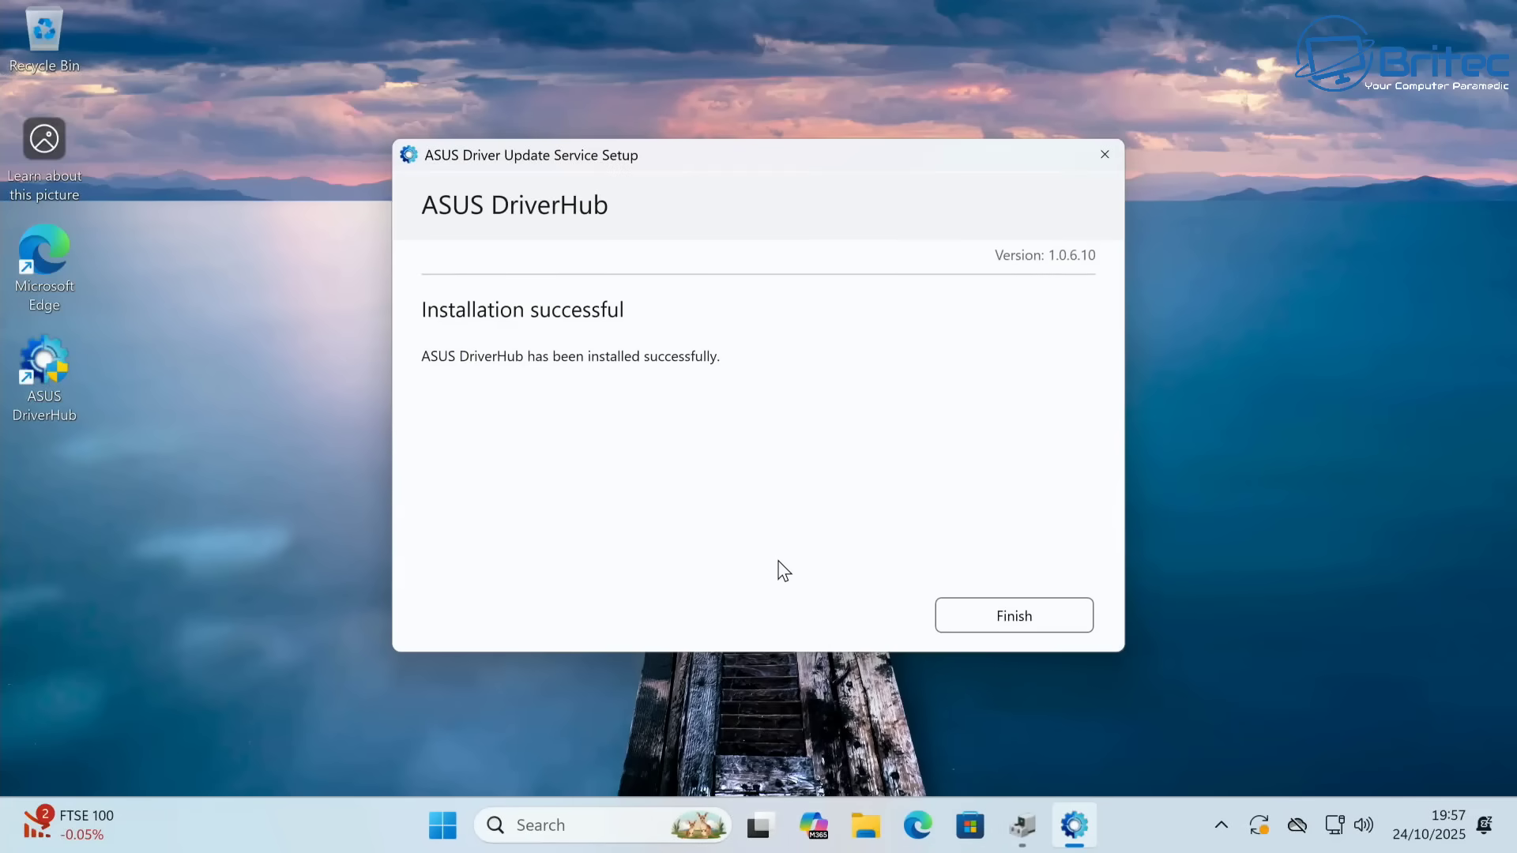
# Finish DriverHub setup and close the Customise your browser and Welcome to Microsoft Edge tabs
pyautogui.click(984, 614)
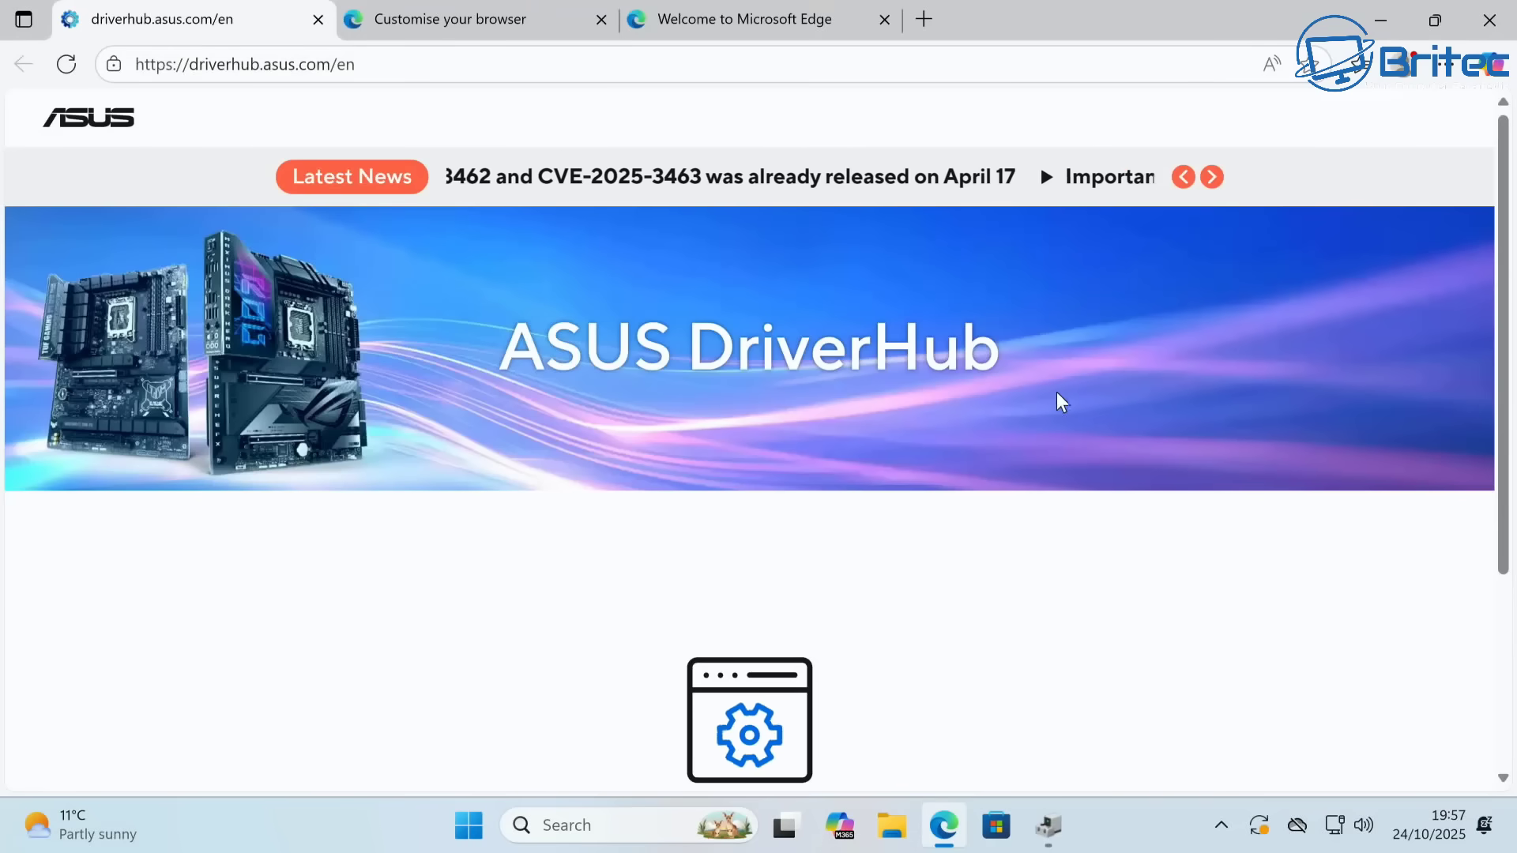
pyautogui.click(602, 19)
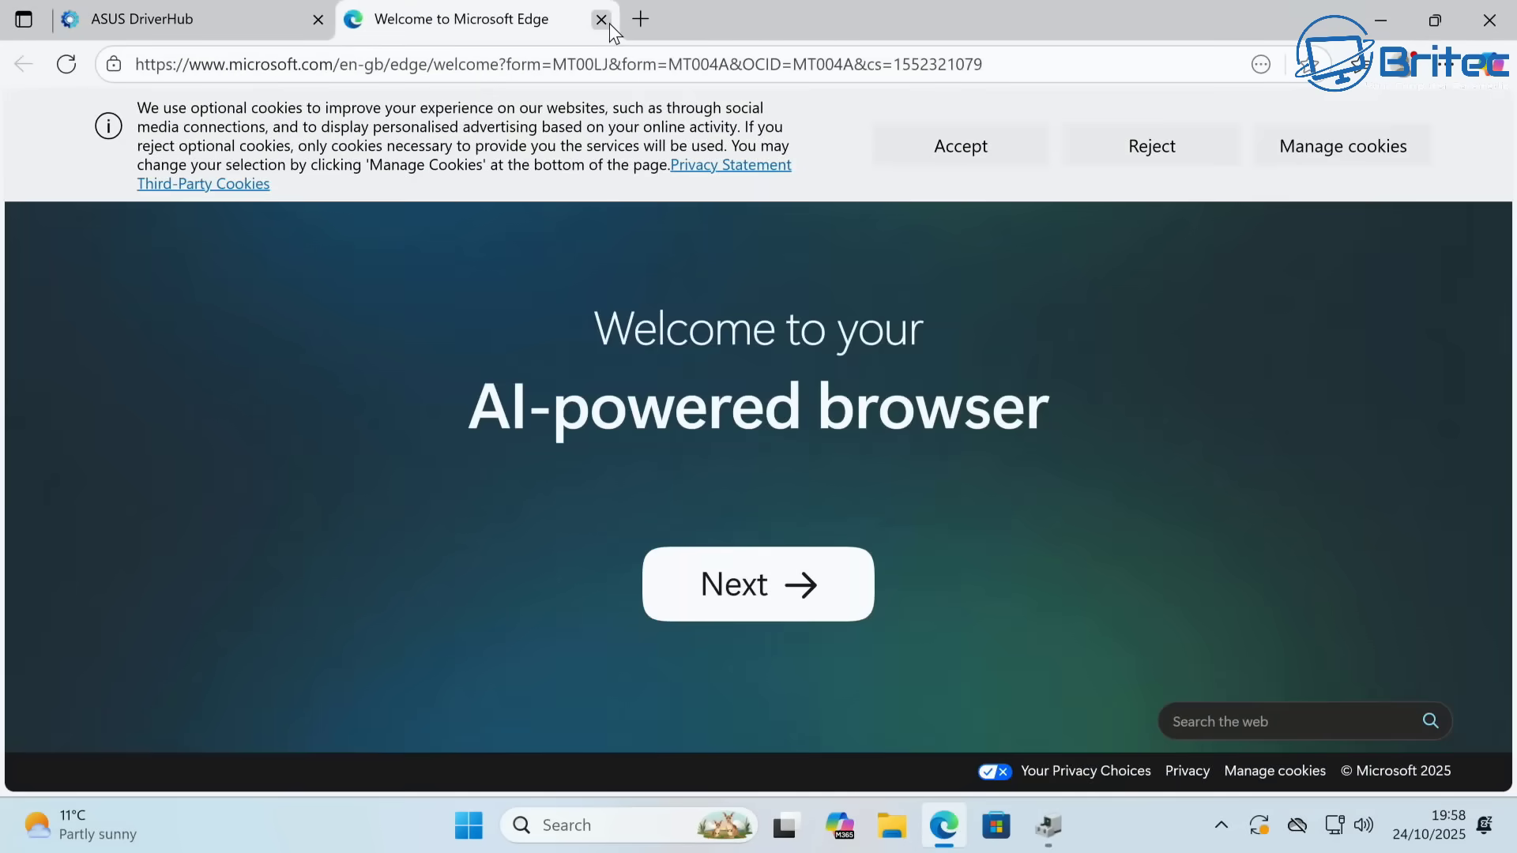
pyautogui.click(609, 22)
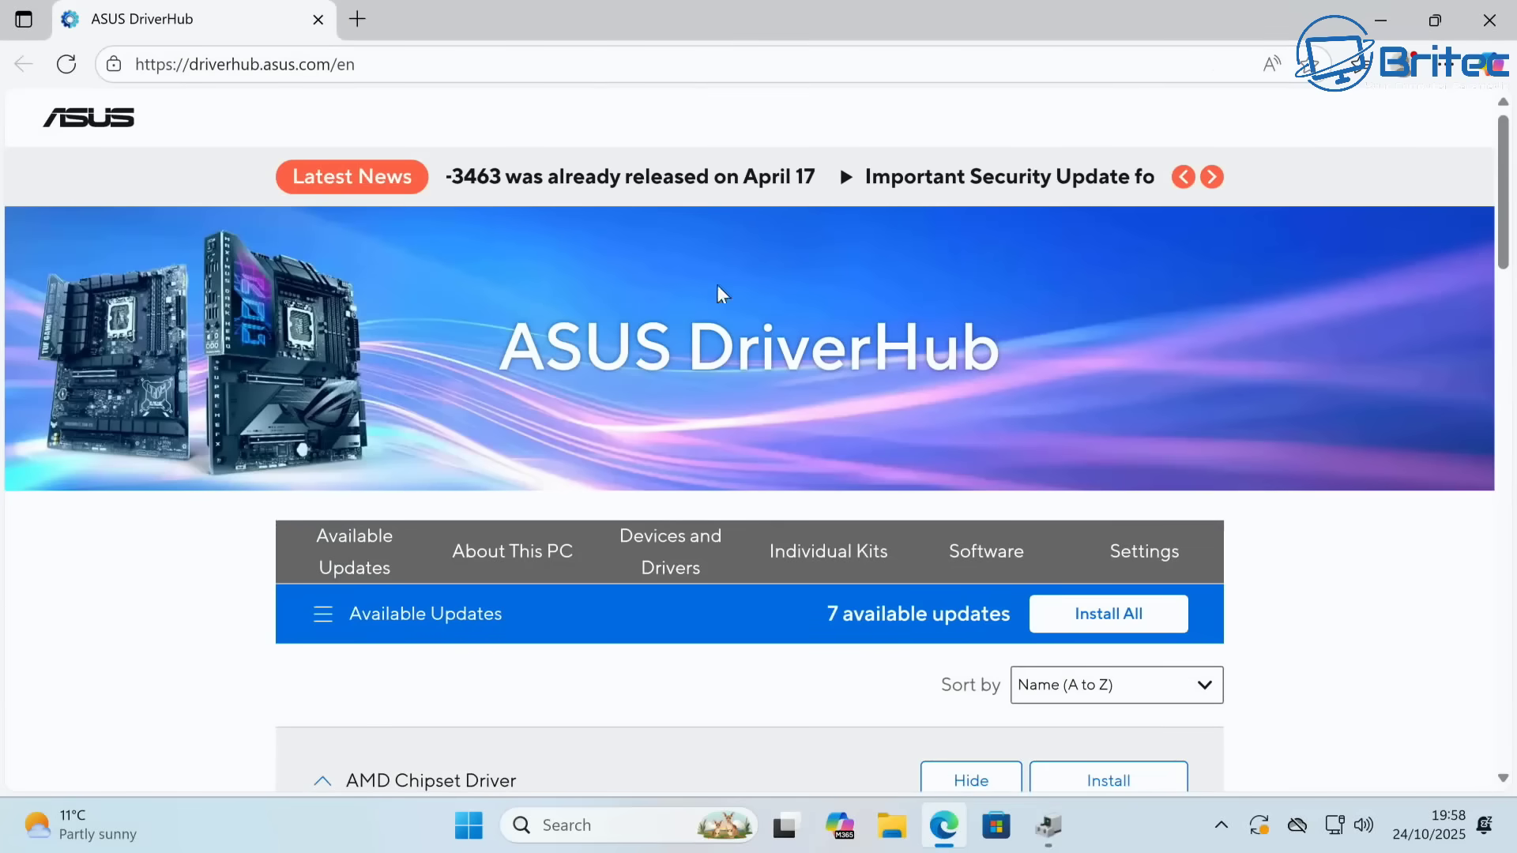
# Hide the AMD NPU driver from the updates list, leaving 6 available updates
pyautogui.scroll(-2, 969, 294)
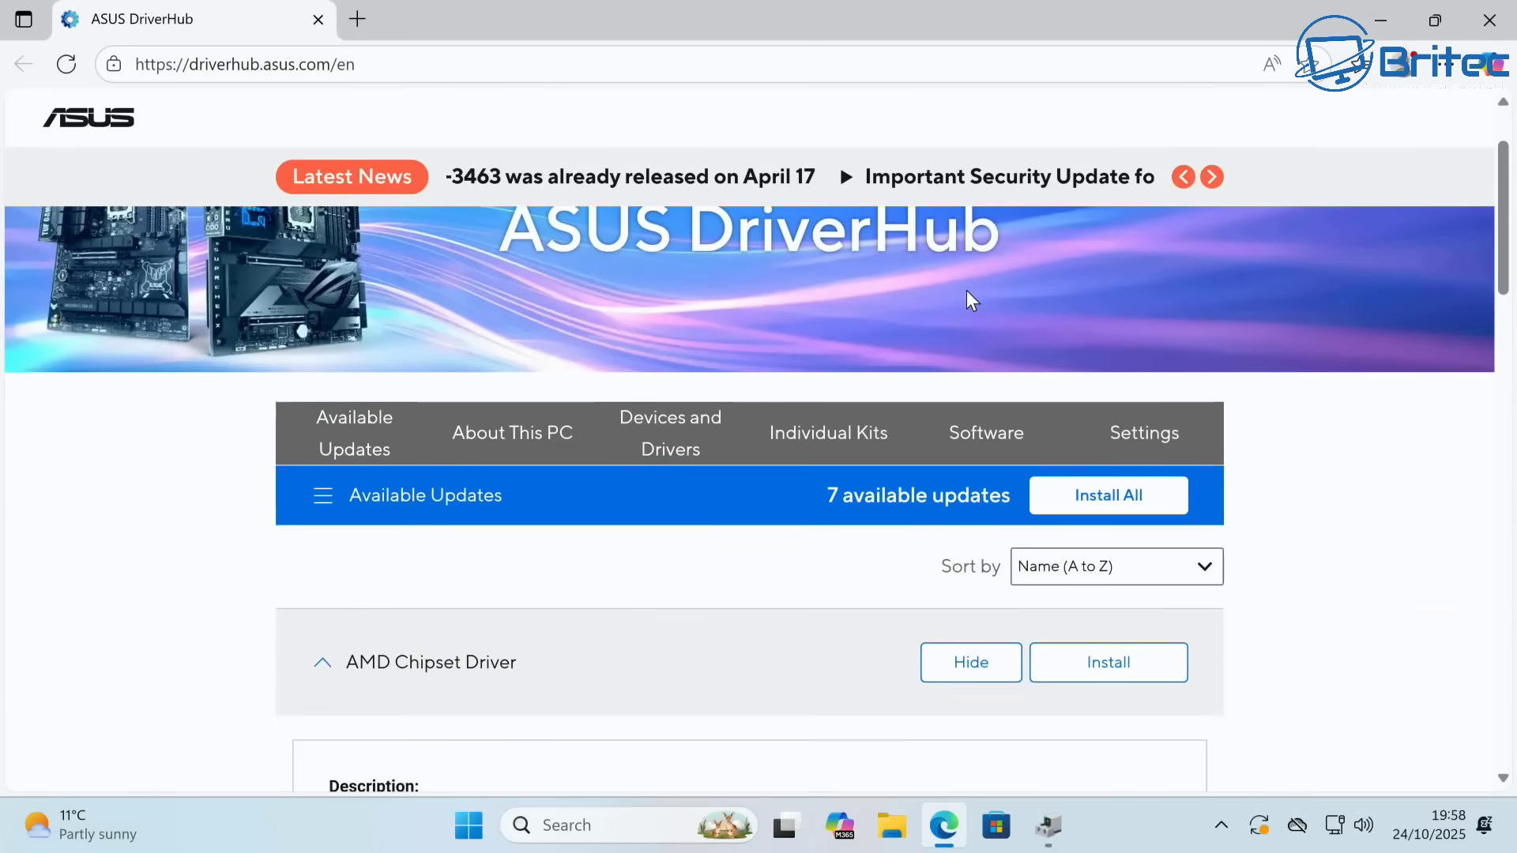
pyautogui.scroll(-2, 973, 298)
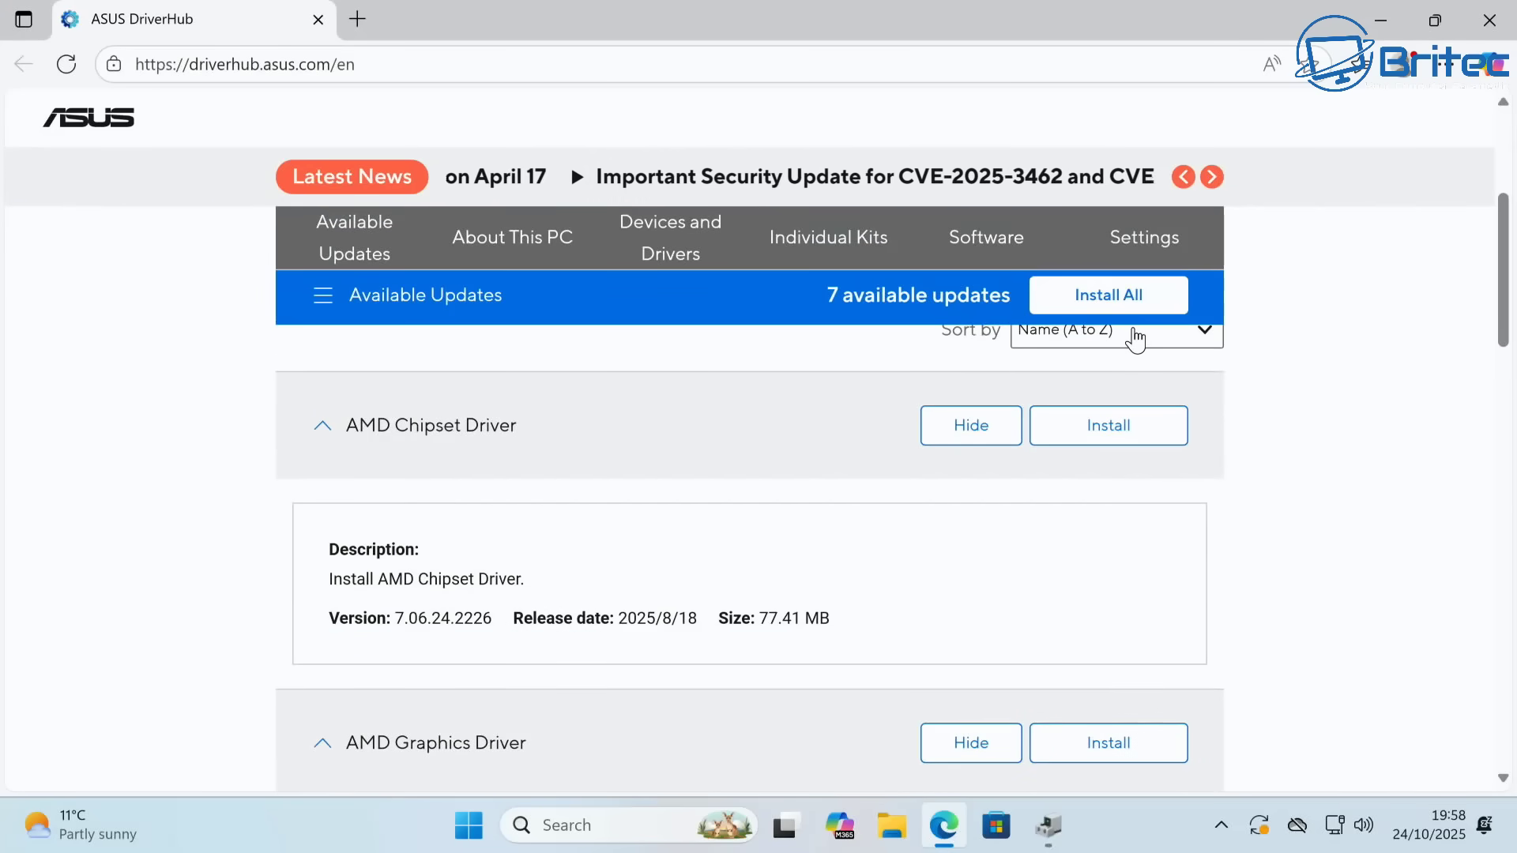
pyautogui.scroll(-1, 1137, 340)
pyautogui.scroll(-5, 1136, 340)
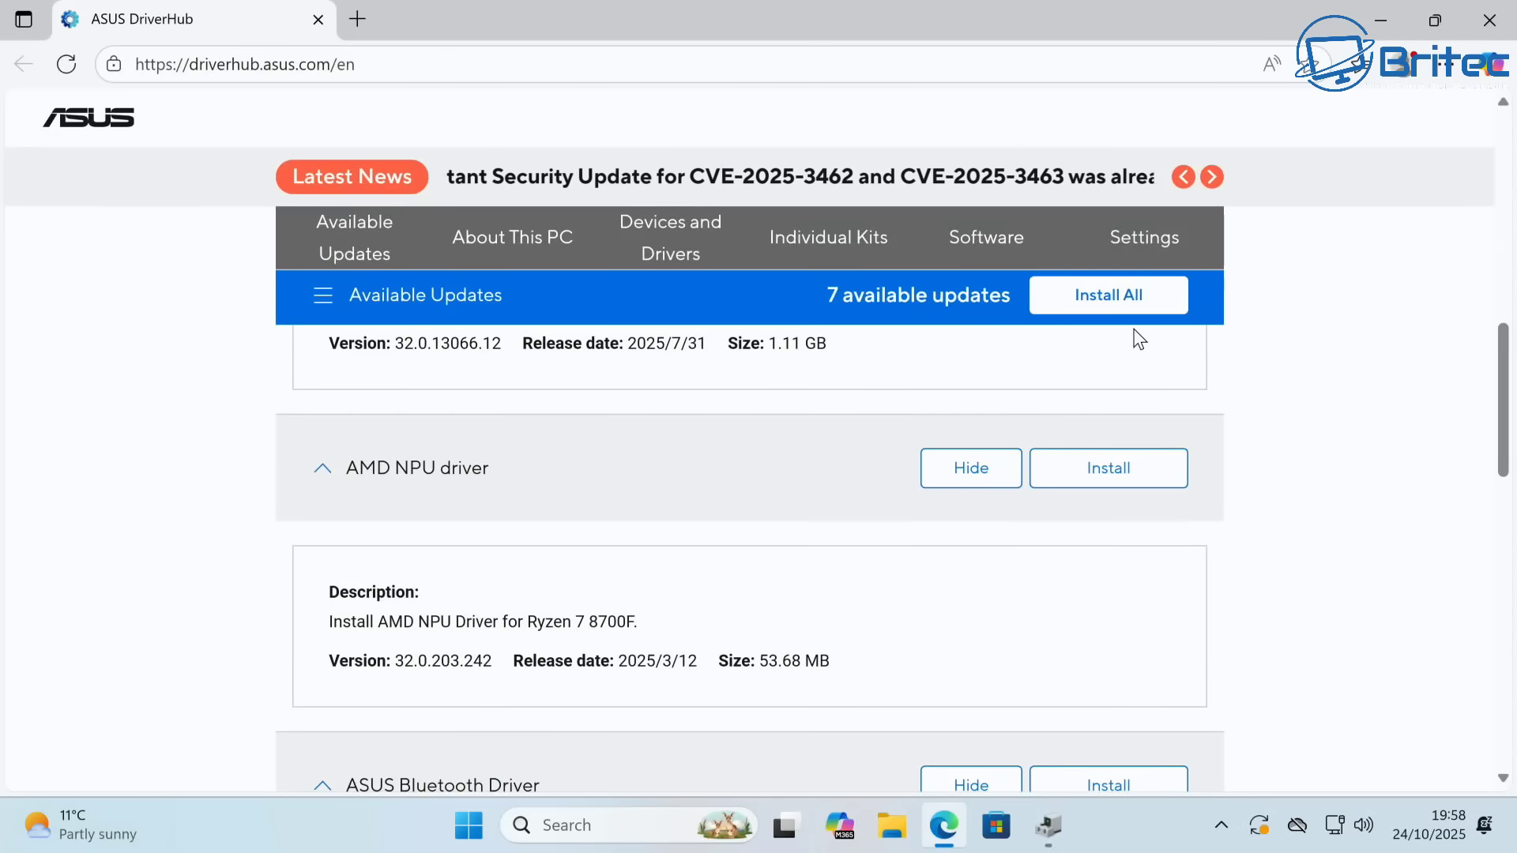
pyautogui.scroll(5, 1137, 340)
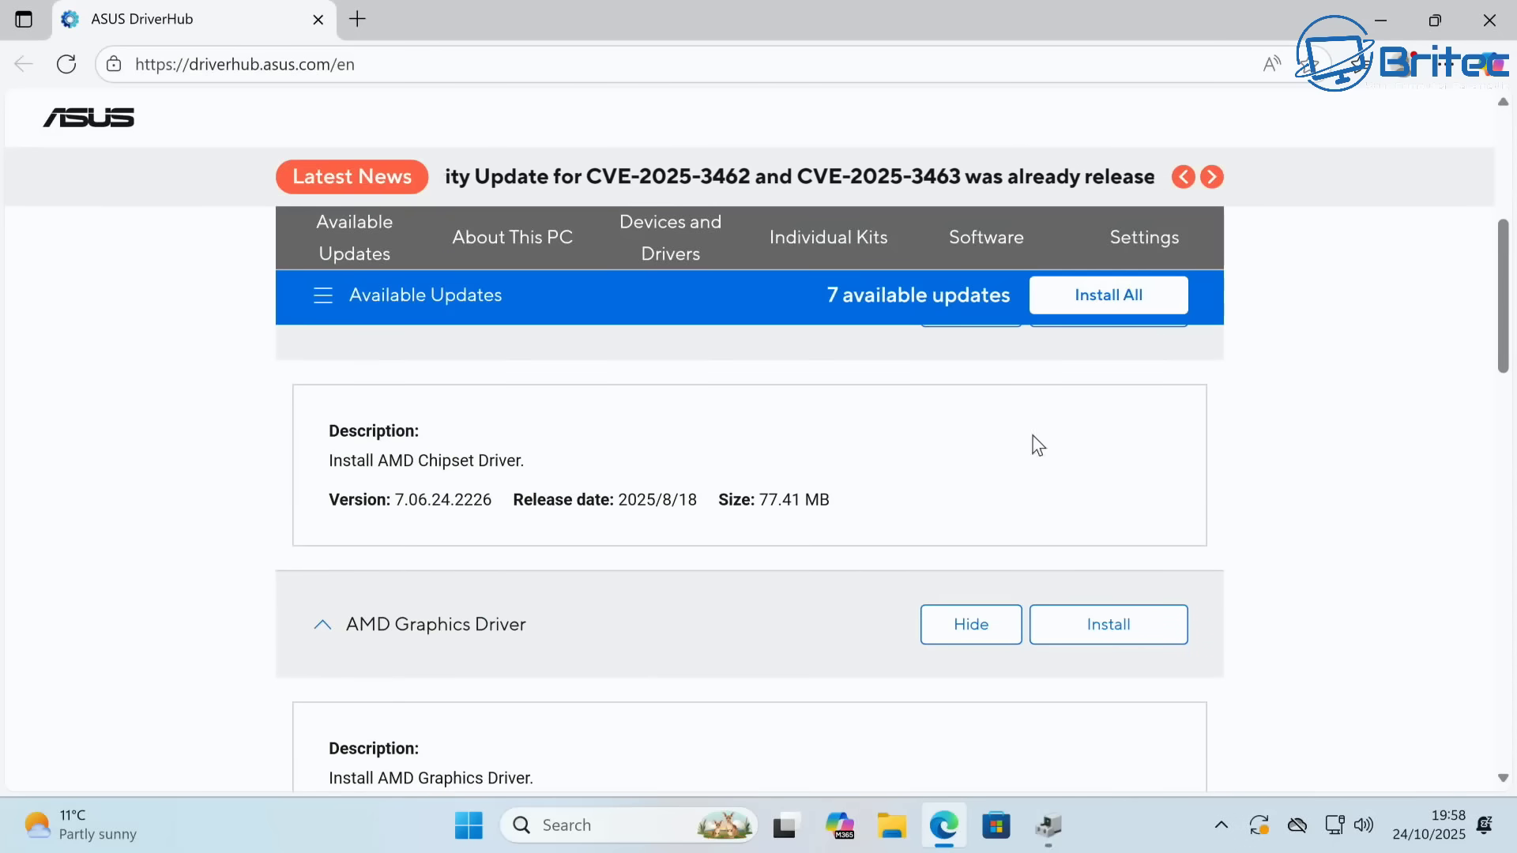
pyautogui.scroll(-1, 951, 605)
pyautogui.scroll(-2, 945, 584)
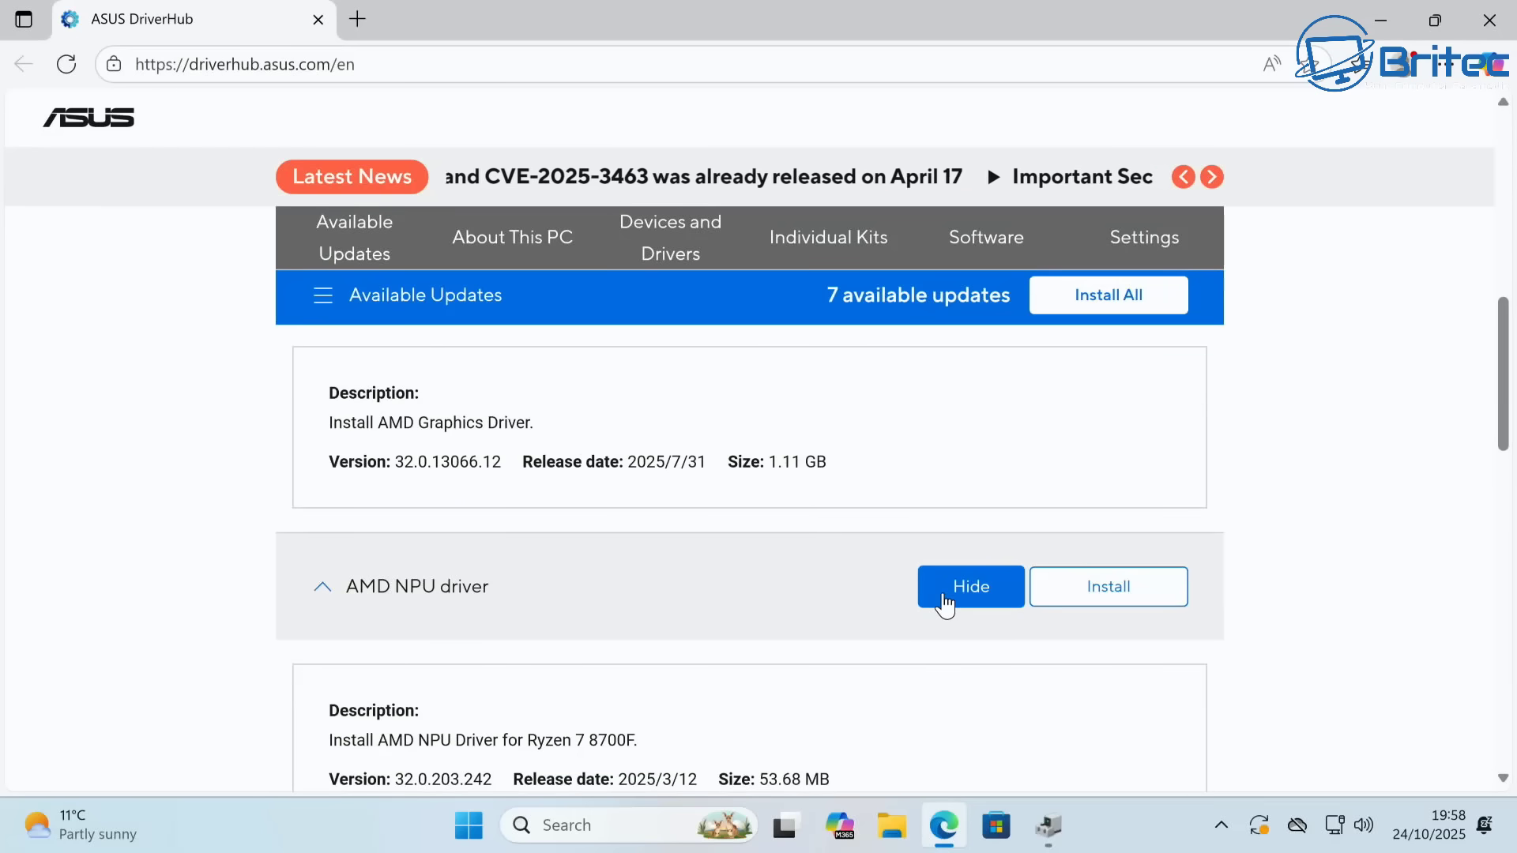
pyautogui.click(944, 598)
pyautogui.scroll(5, 1059, 449)
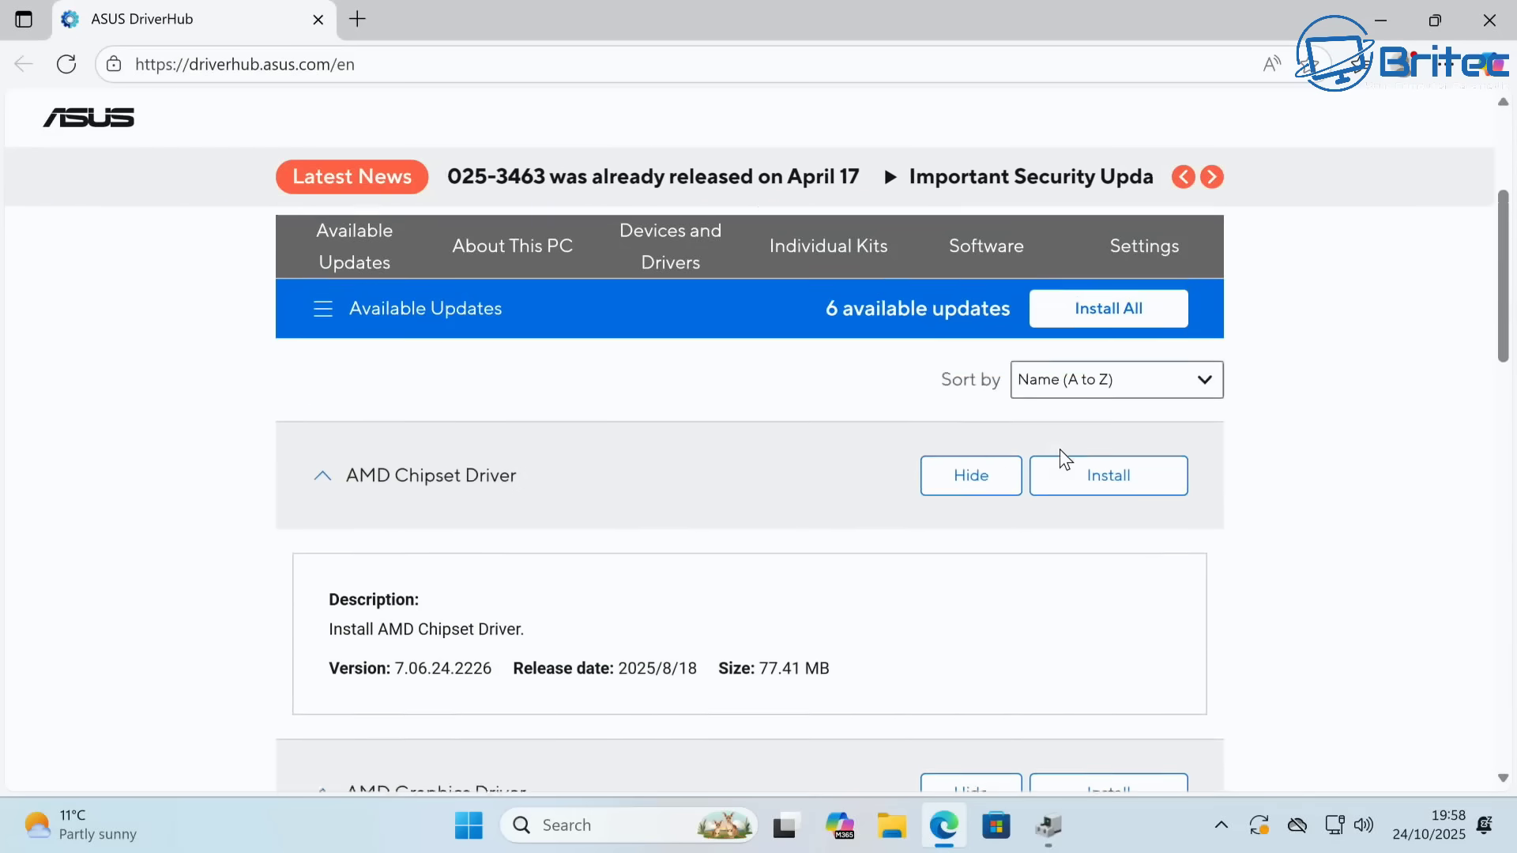
pyautogui.scroll(3, 1059, 449)
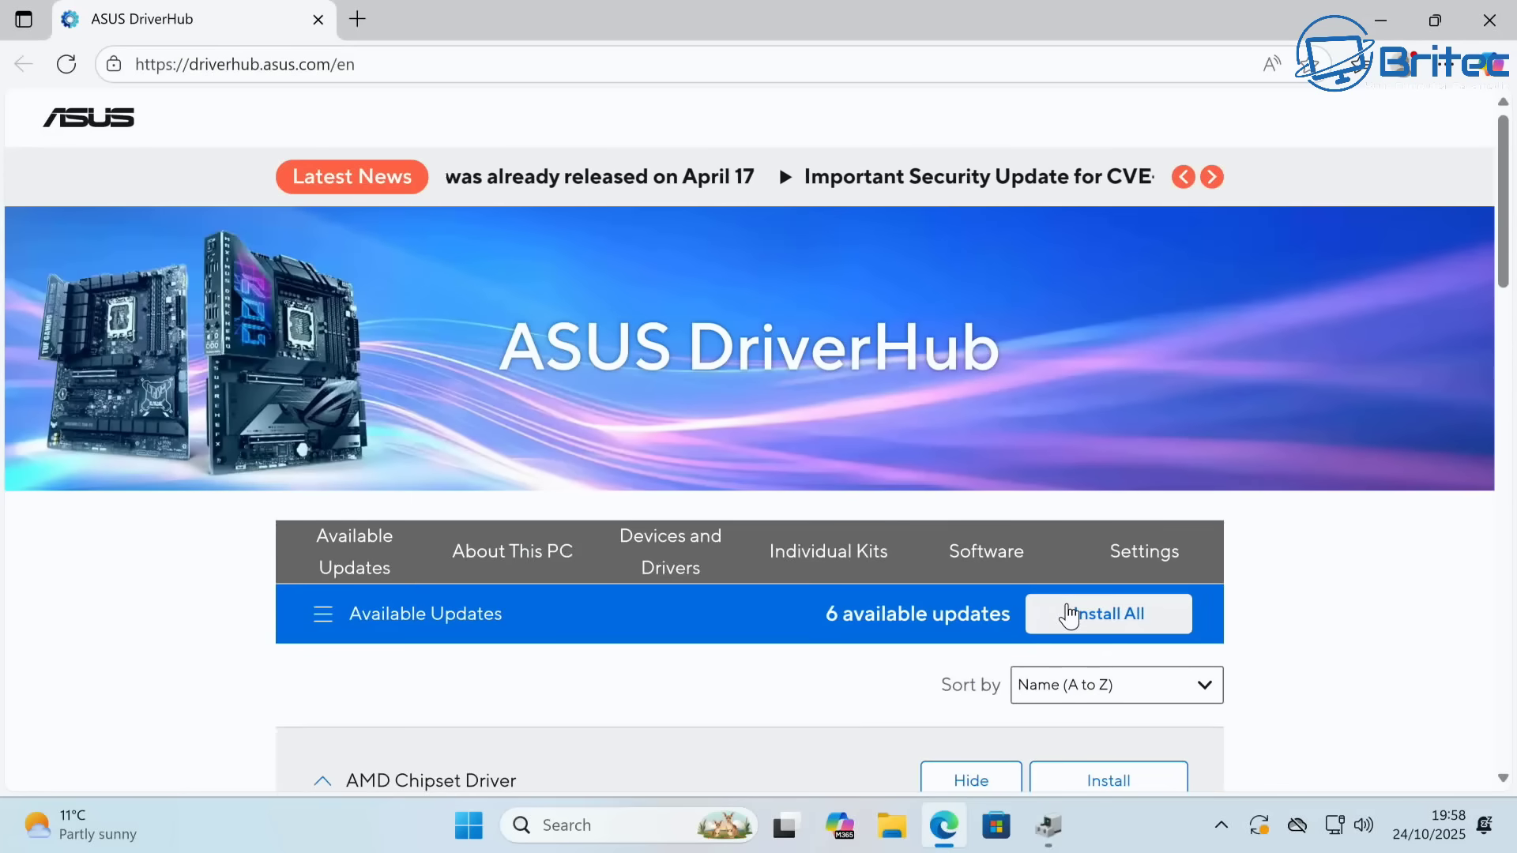
# Install all remaining driver updates, following the queue as the AMD Chipset Driver reaches 68%
pyautogui.click(1069, 615)
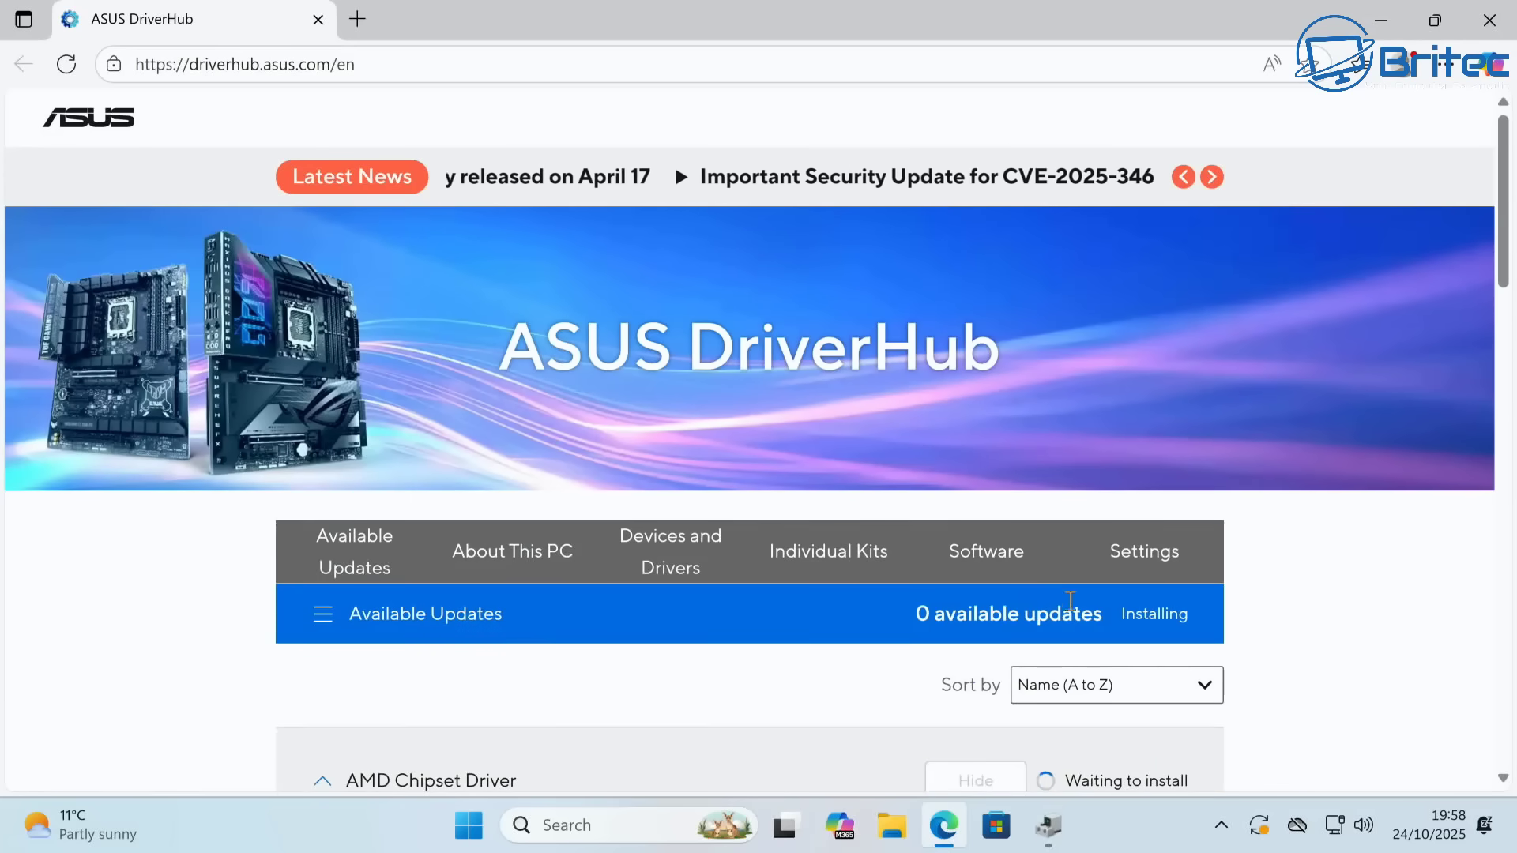
pyautogui.scroll(-5, 1226, 477)
pyautogui.scroll(-4, 1220, 475)
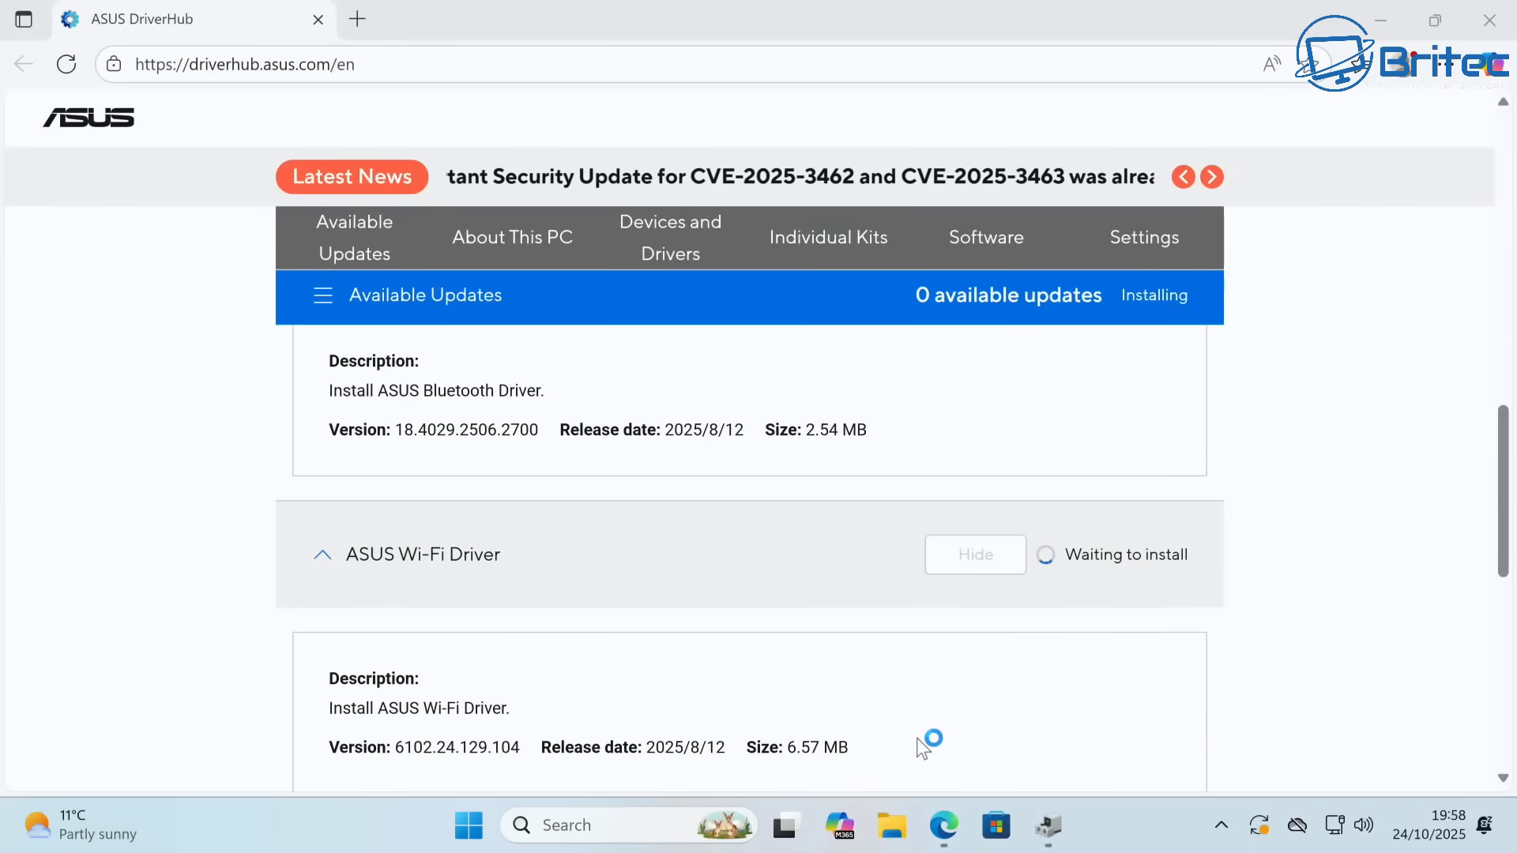
pyautogui.moveTo(1050, 842)
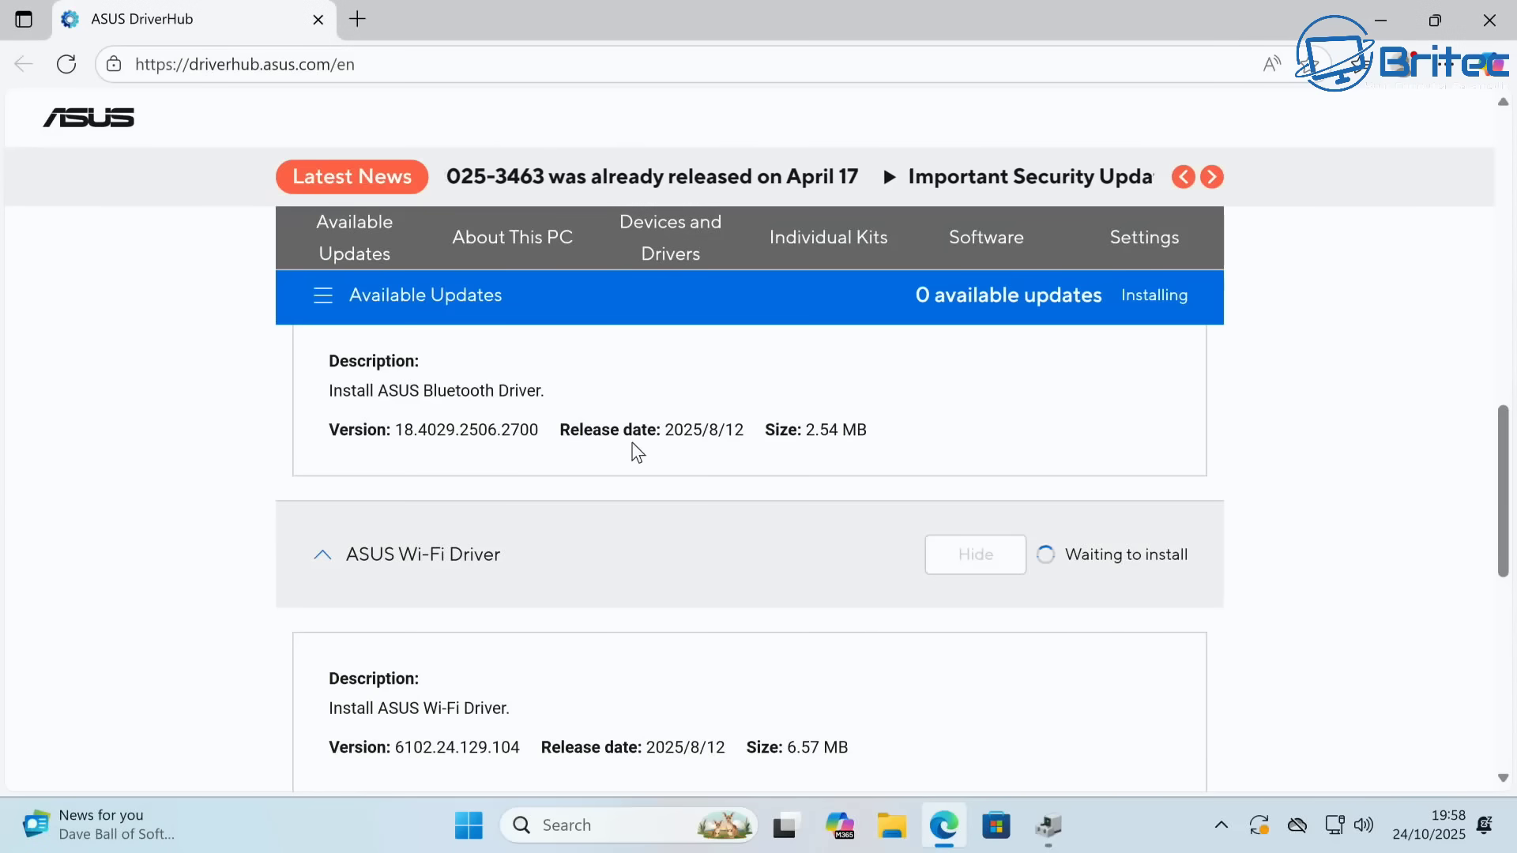
pyautogui.scroll(-6, 697, 470)
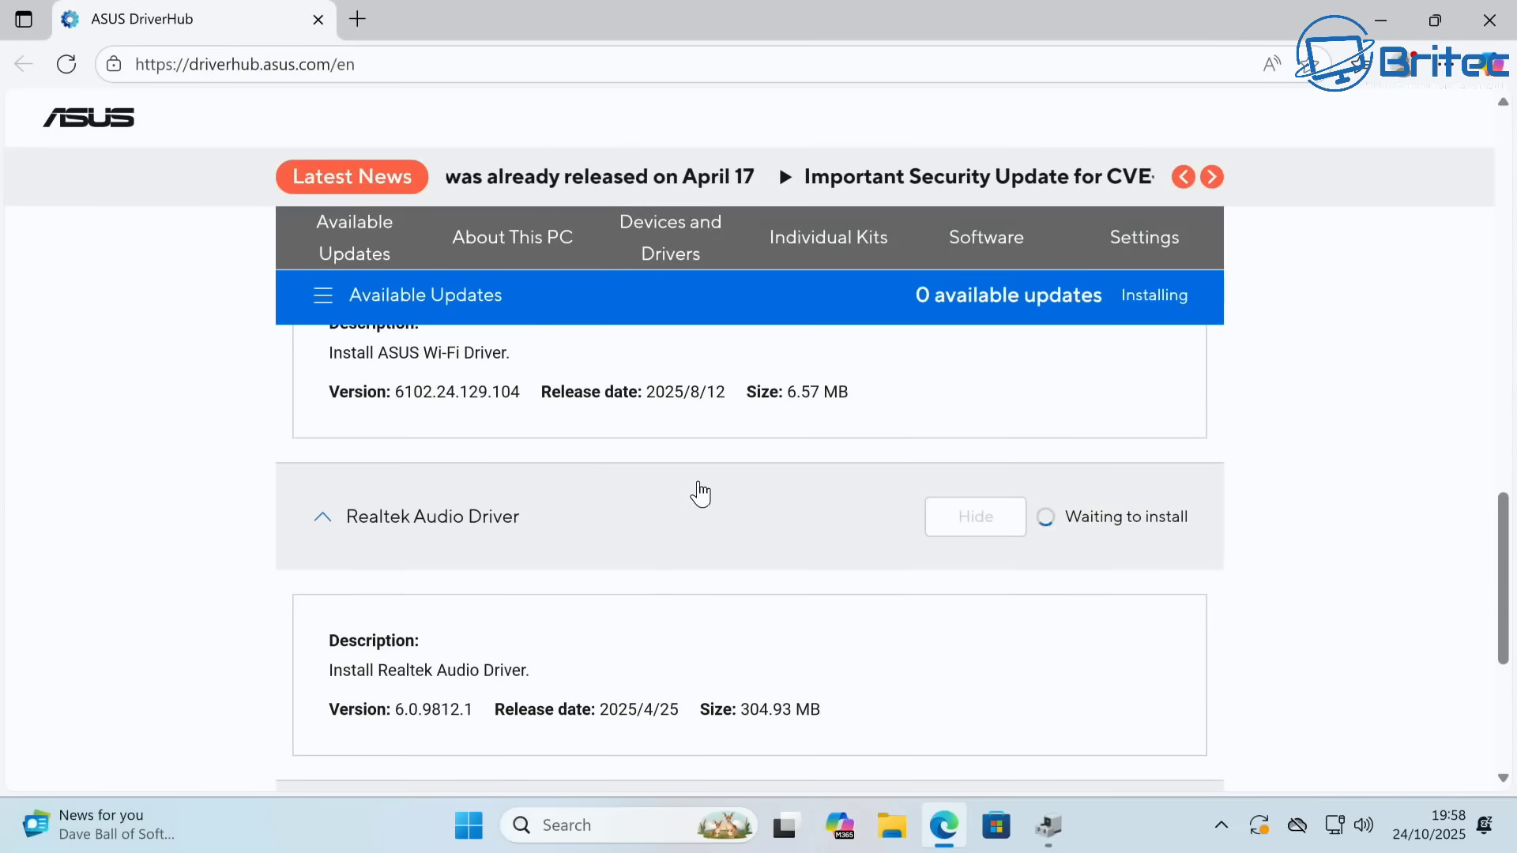
pyautogui.scroll(-3, 700, 486)
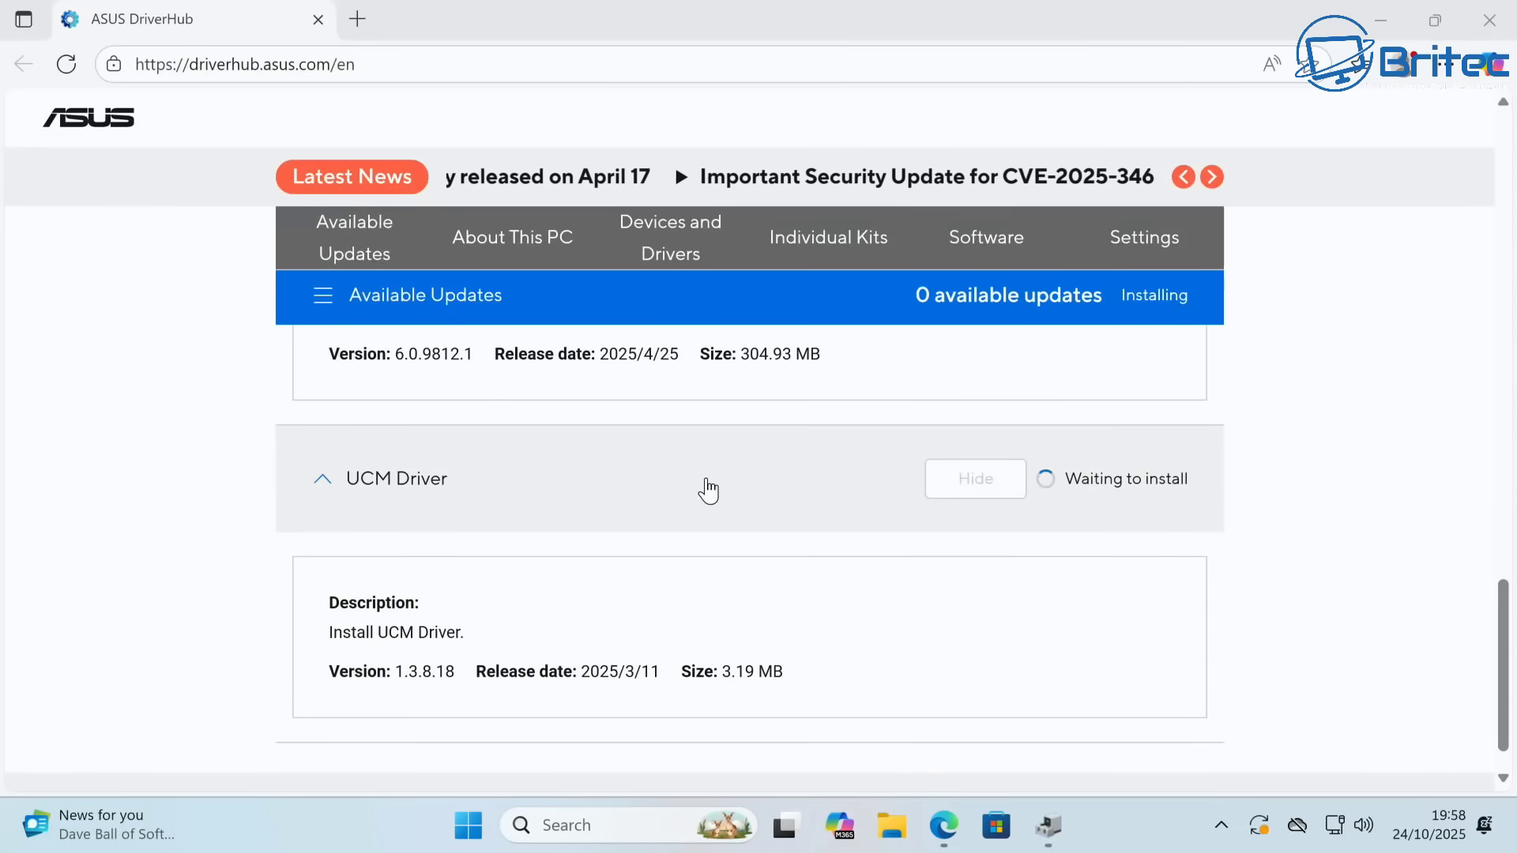
pyautogui.scroll(-1, 947, 469)
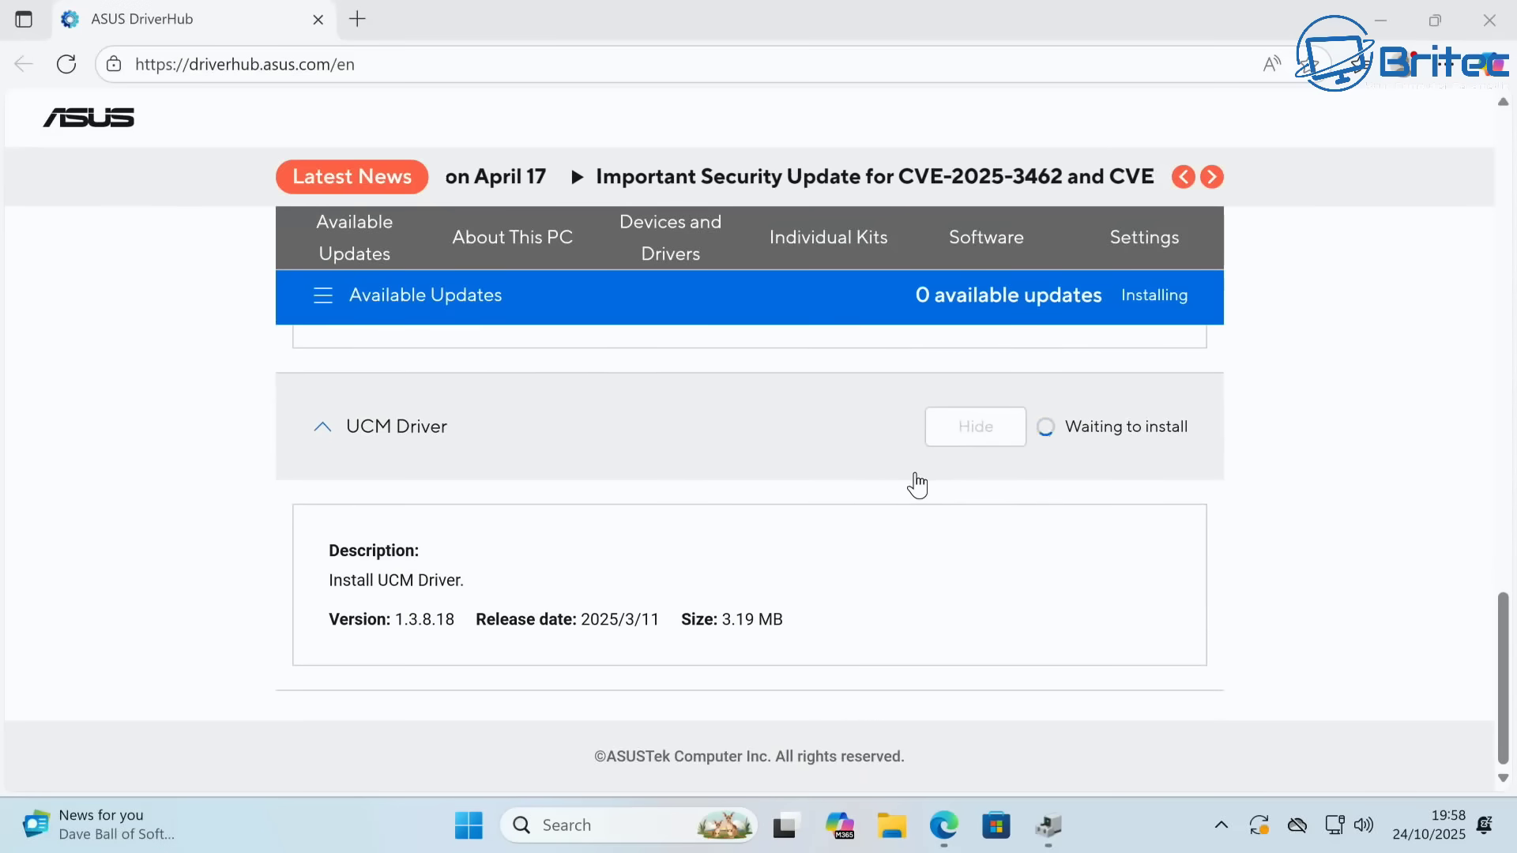
pyautogui.scroll(20, 915, 488)
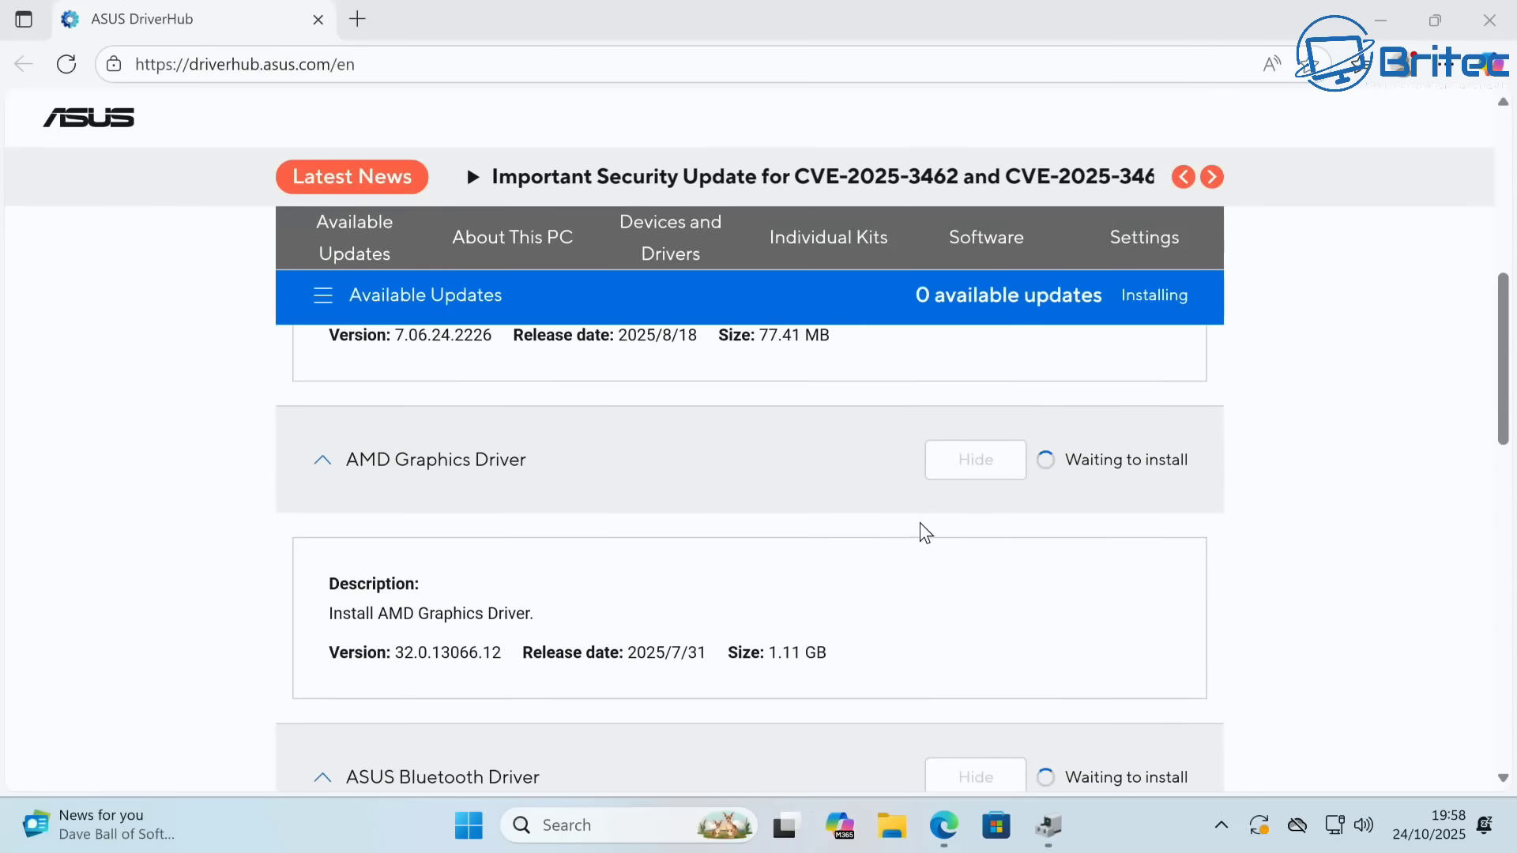
pyautogui.scroll(5, 905, 552)
pyautogui.scroll(-3, 897, 557)
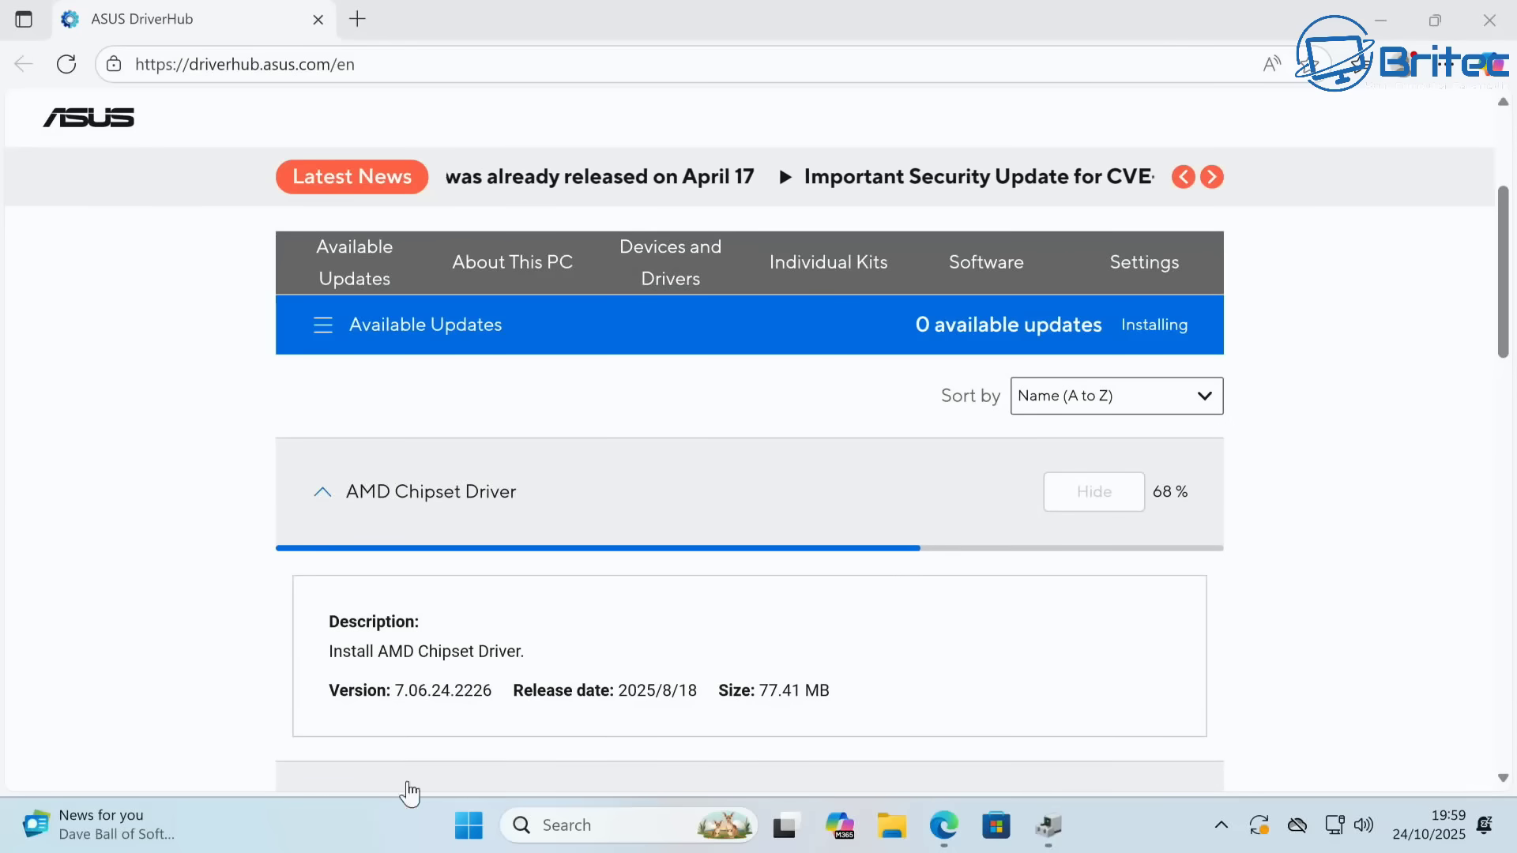
pyautogui.rightClick(462, 821)
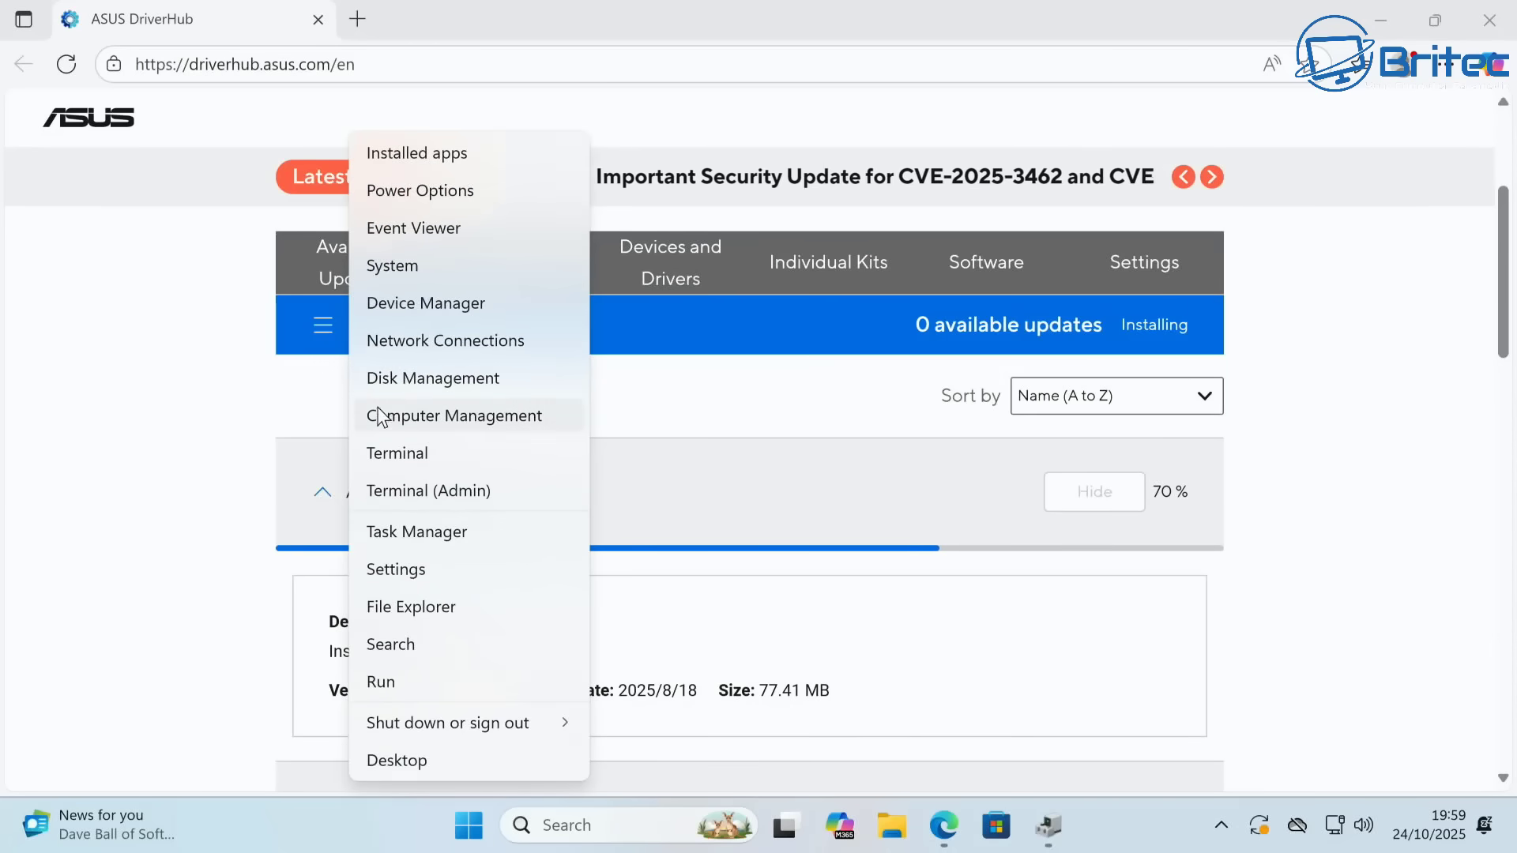
pyautogui.click(400, 315)
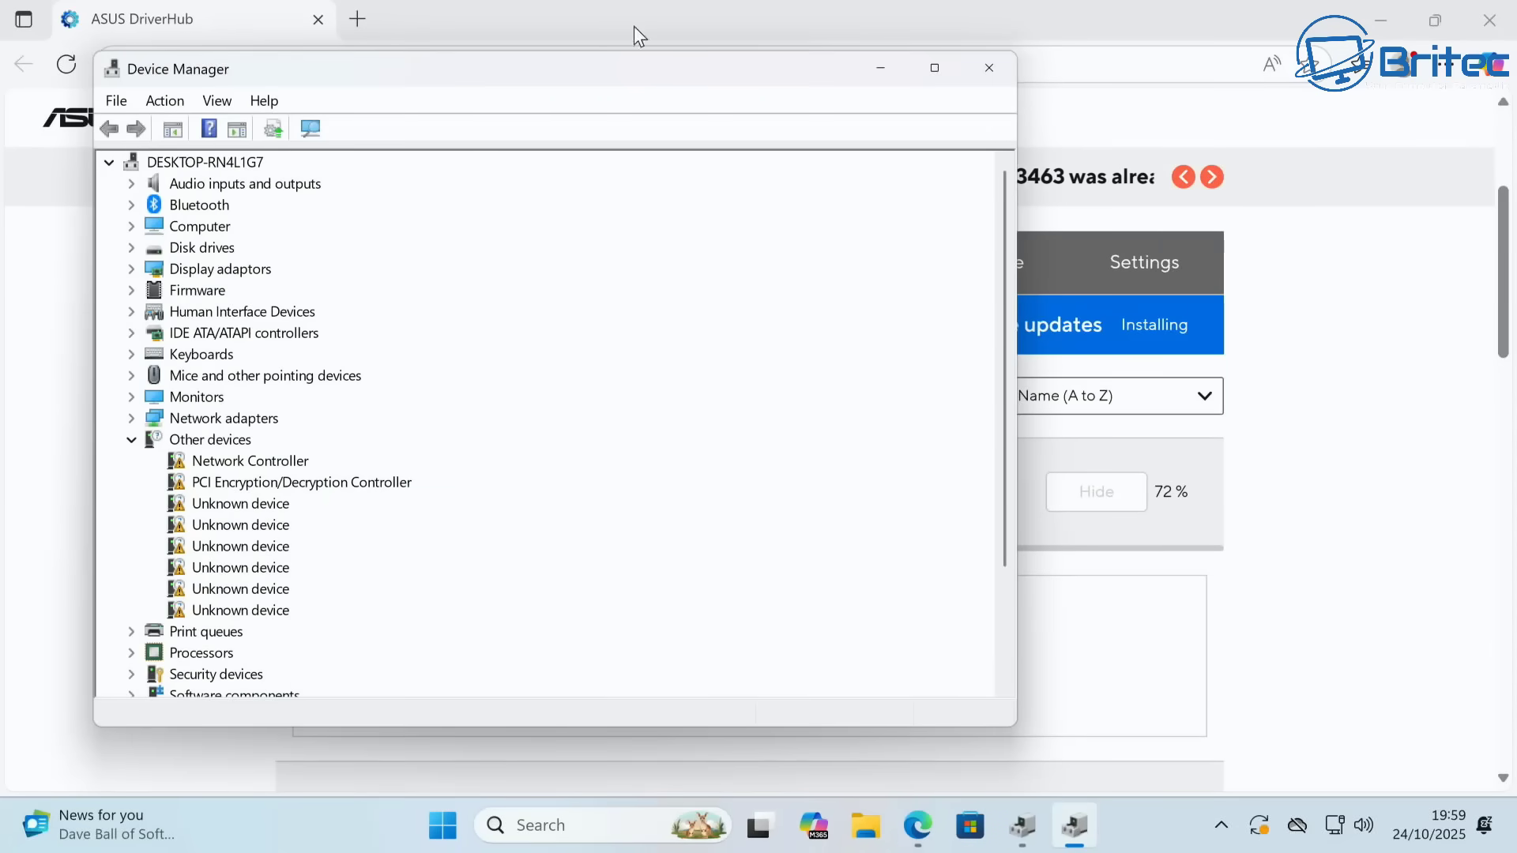
pyautogui.click(999, 78)
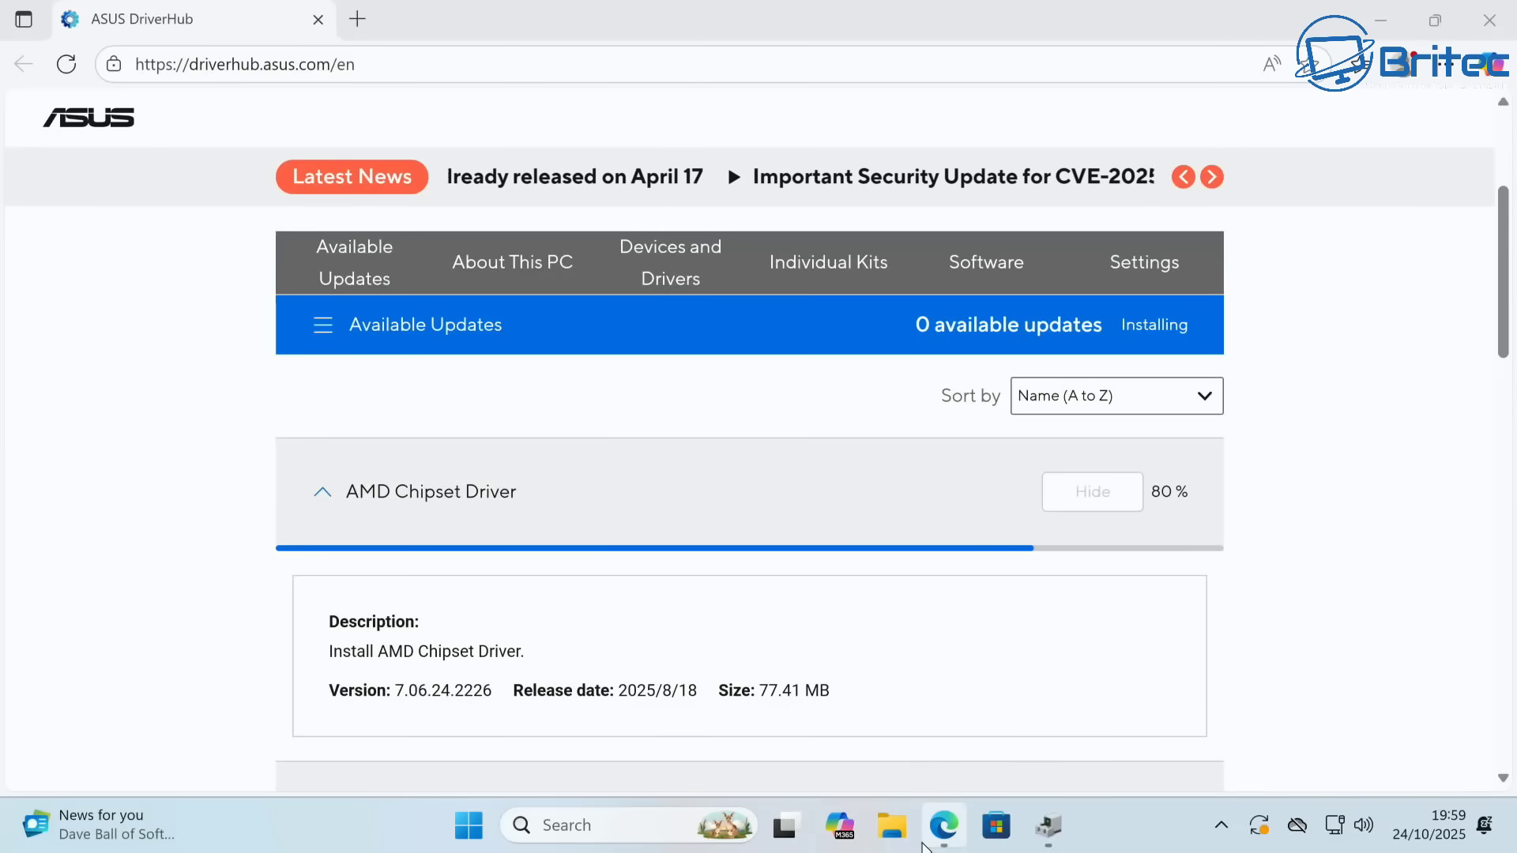
# Review the queued Graphics, Bluetooth, Wi-Fi, Realtek Audio and UCM drivers while the AMD Chipset Driver installs
pyautogui.moveTo(924, 844)
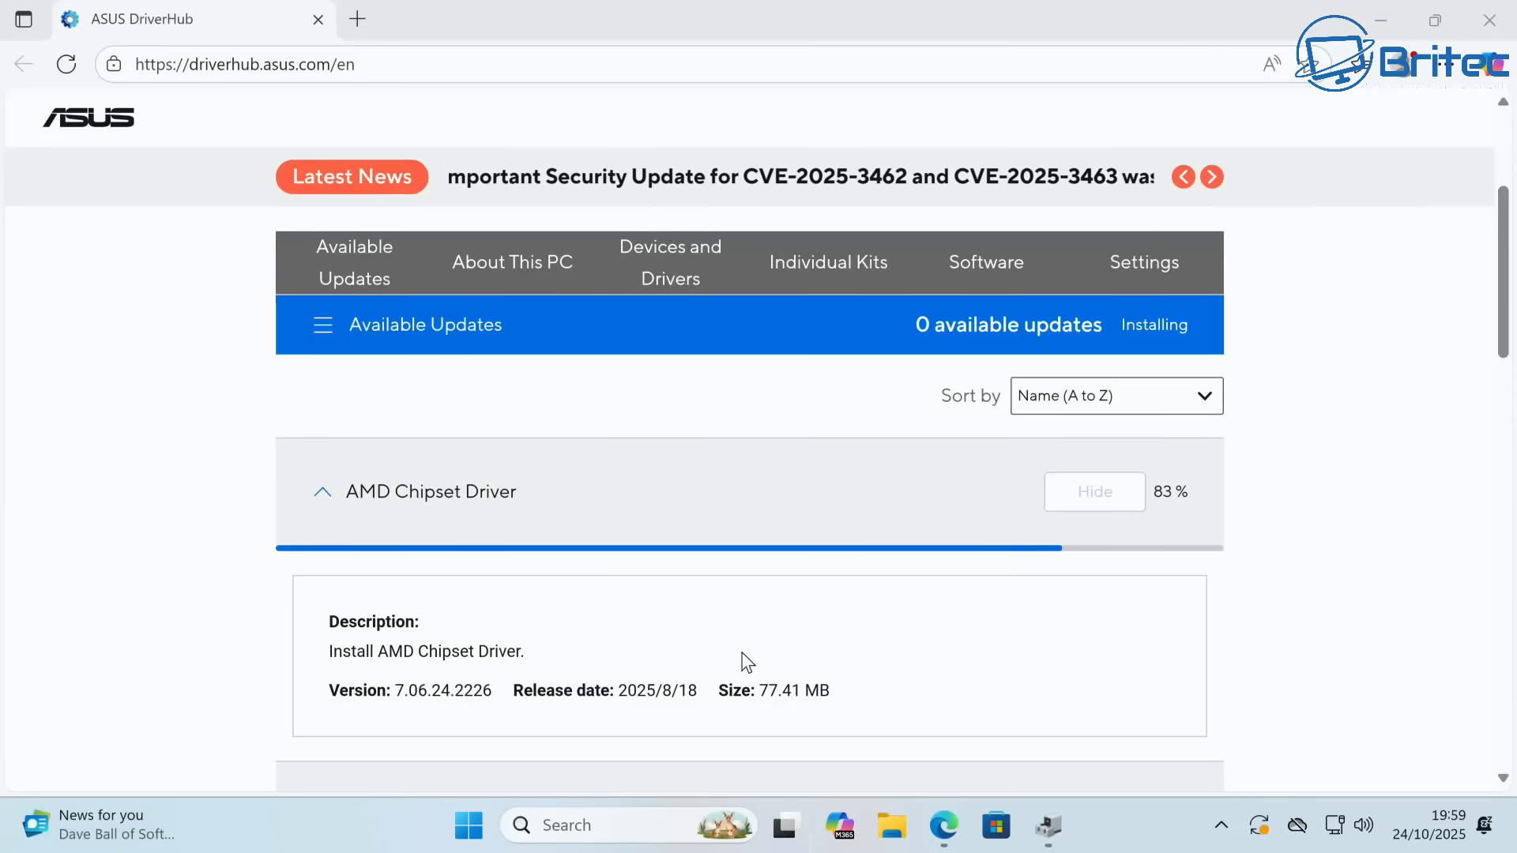
pyautogui.scroll(-1, 742, 663)
pyautogui.scroll(-4, 743, 660)
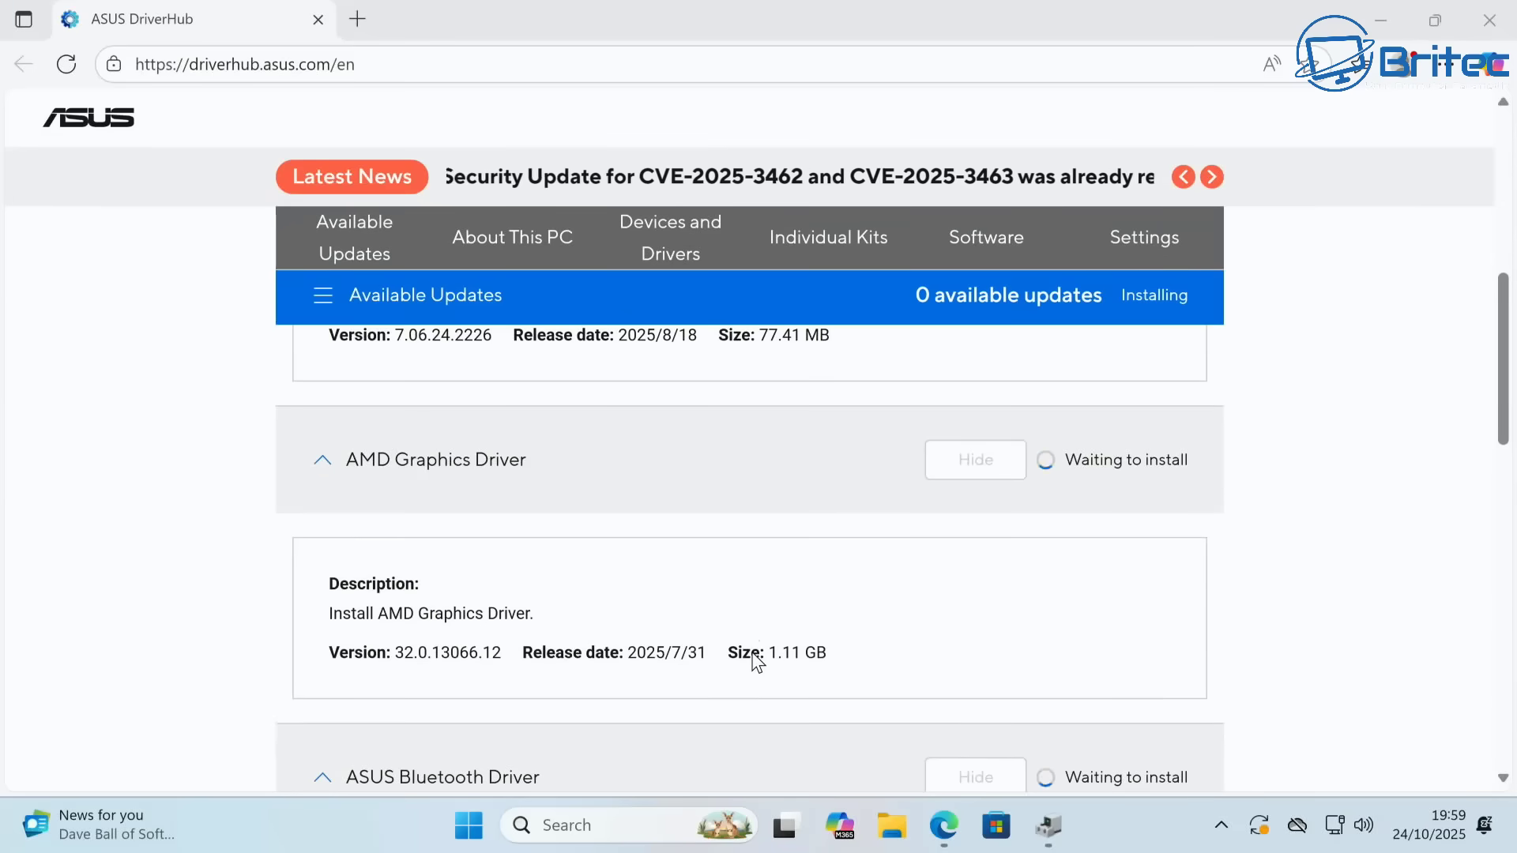
pyautogui.scroll(-3, 754, 650)
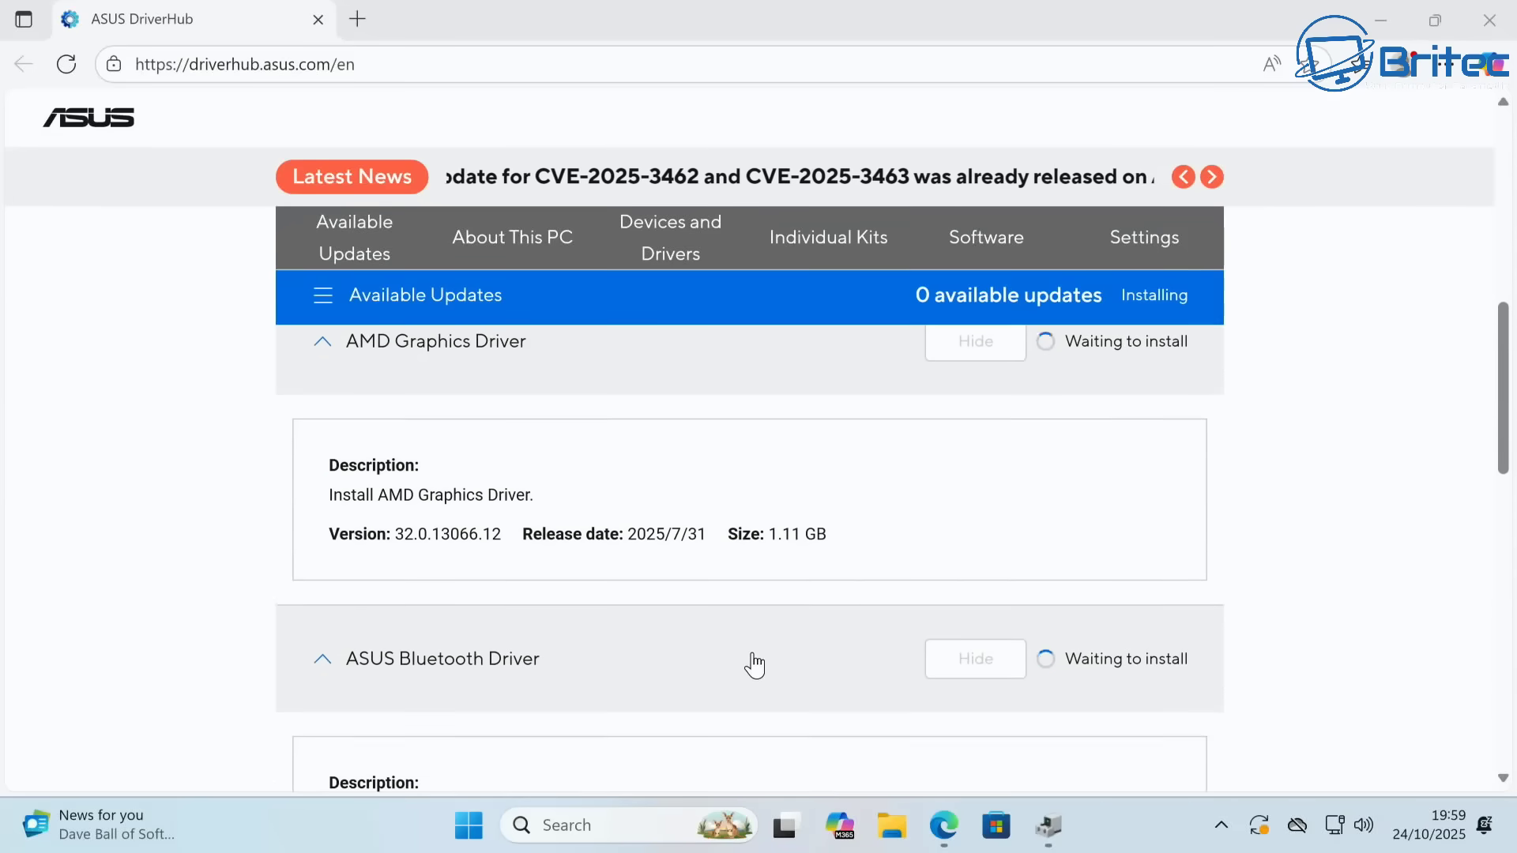
pyautogui.scroll(-3, 755, 653)
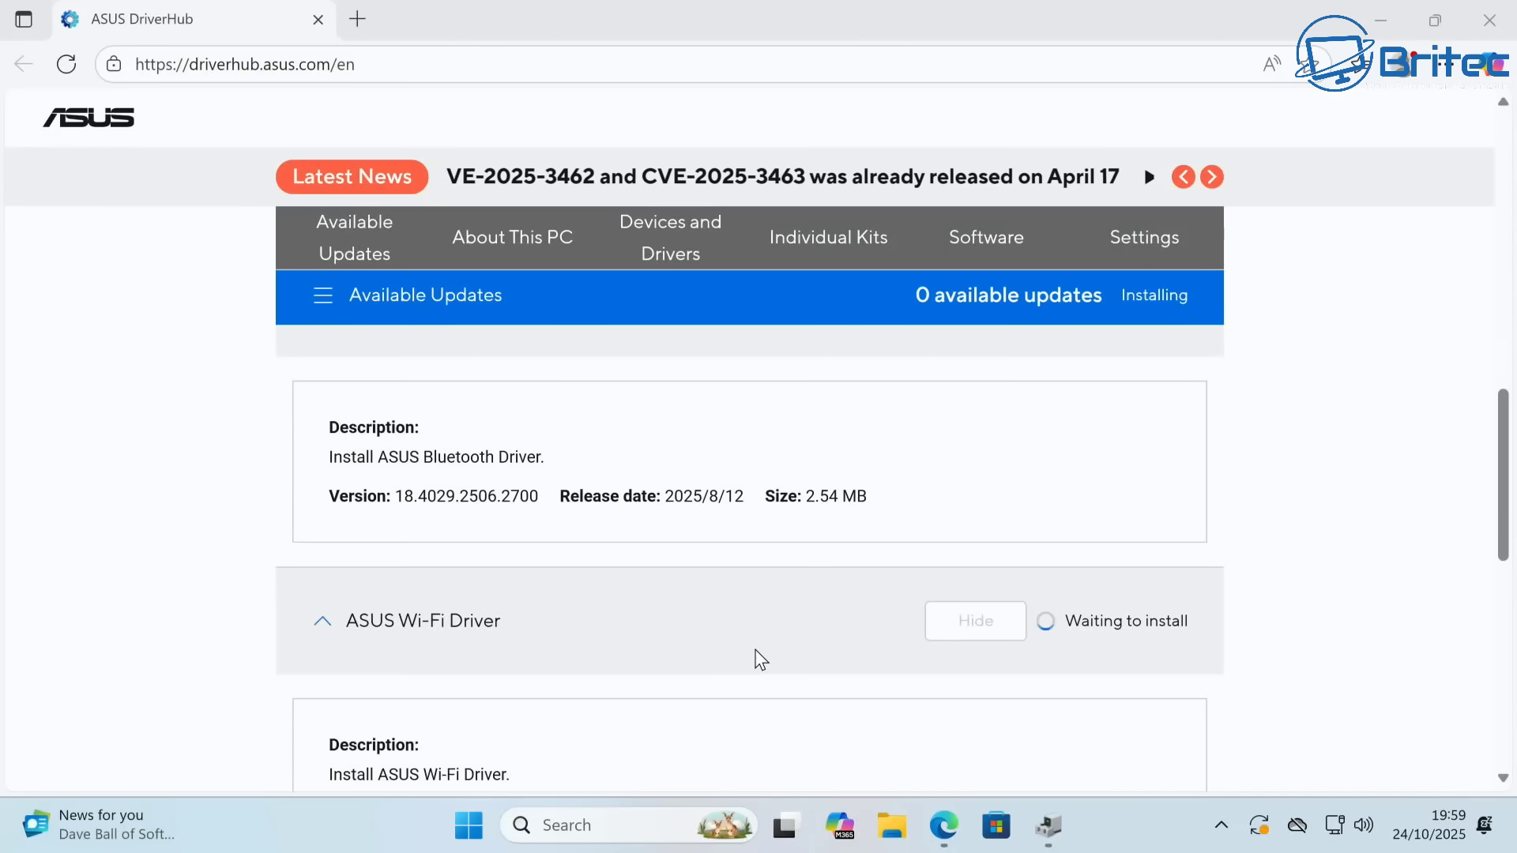
pyautogui.scroll(-3, 760, 659)
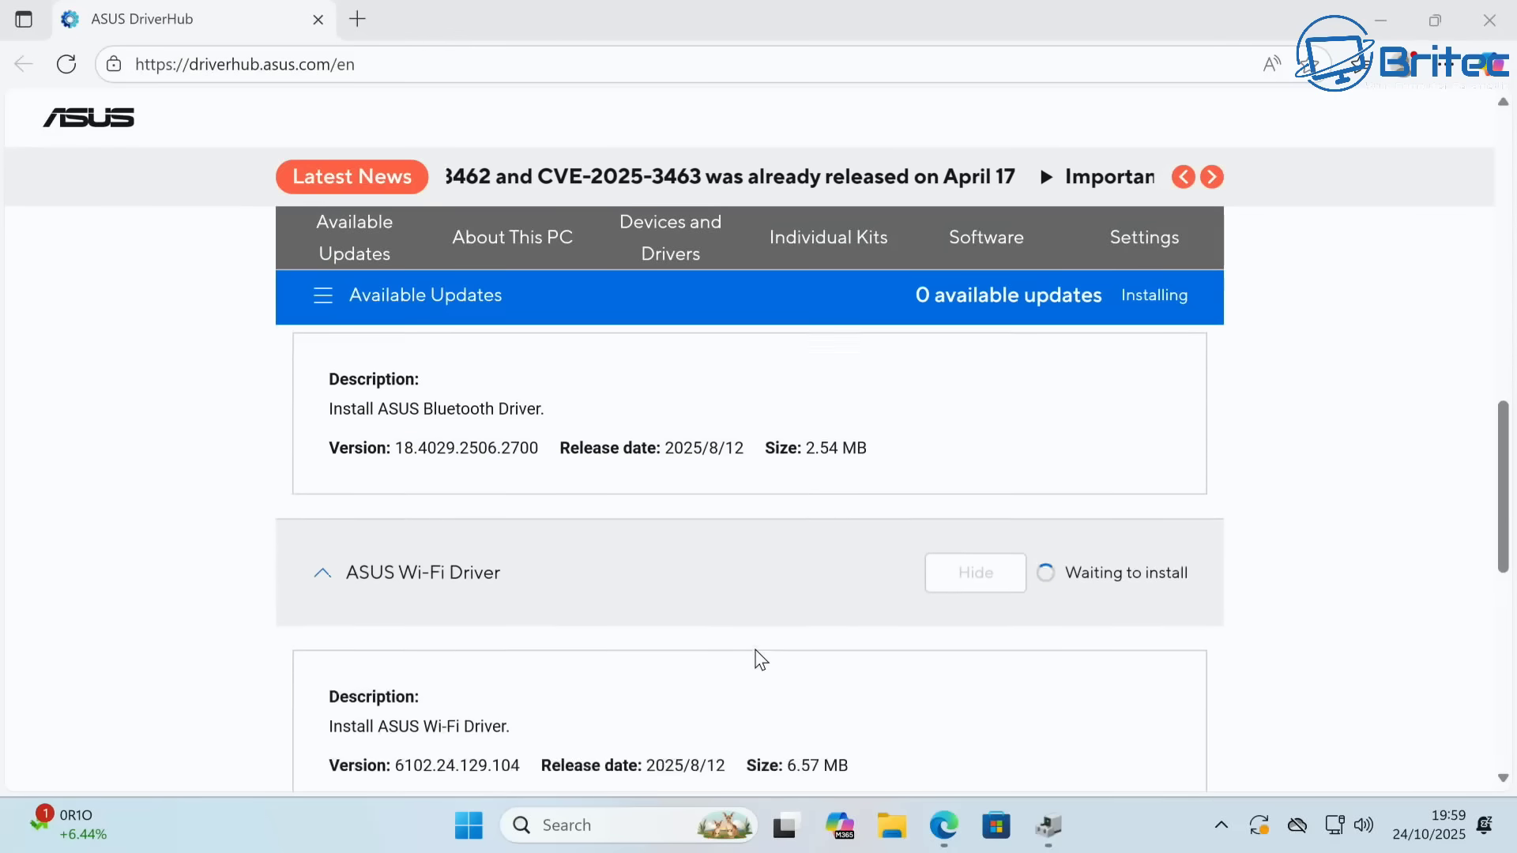
pyautogui.scroll(-2, 760, 658)
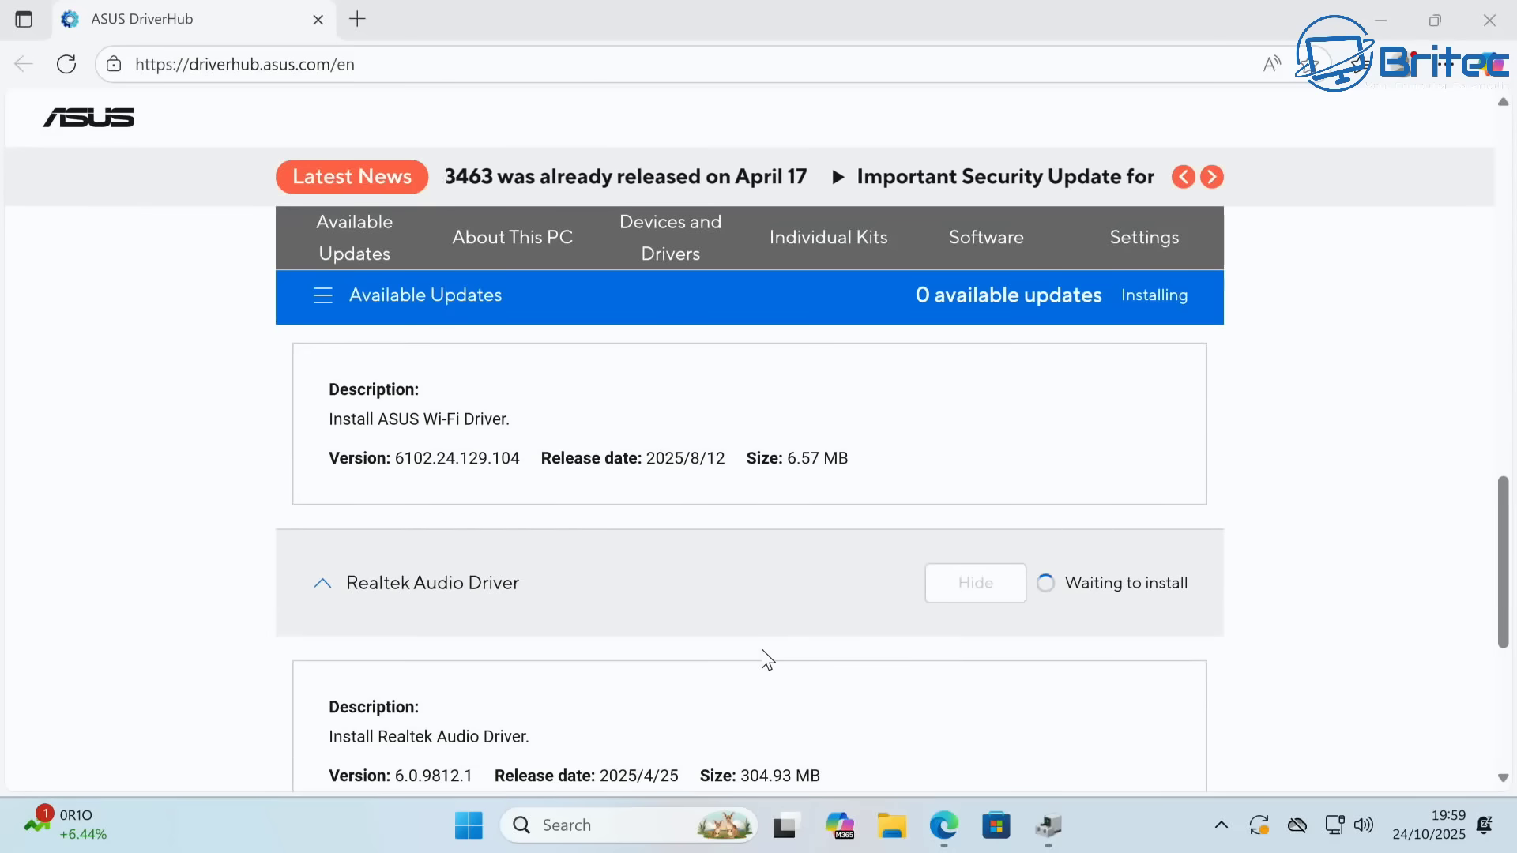
pyautogui.scroll(-4, 764, 652)
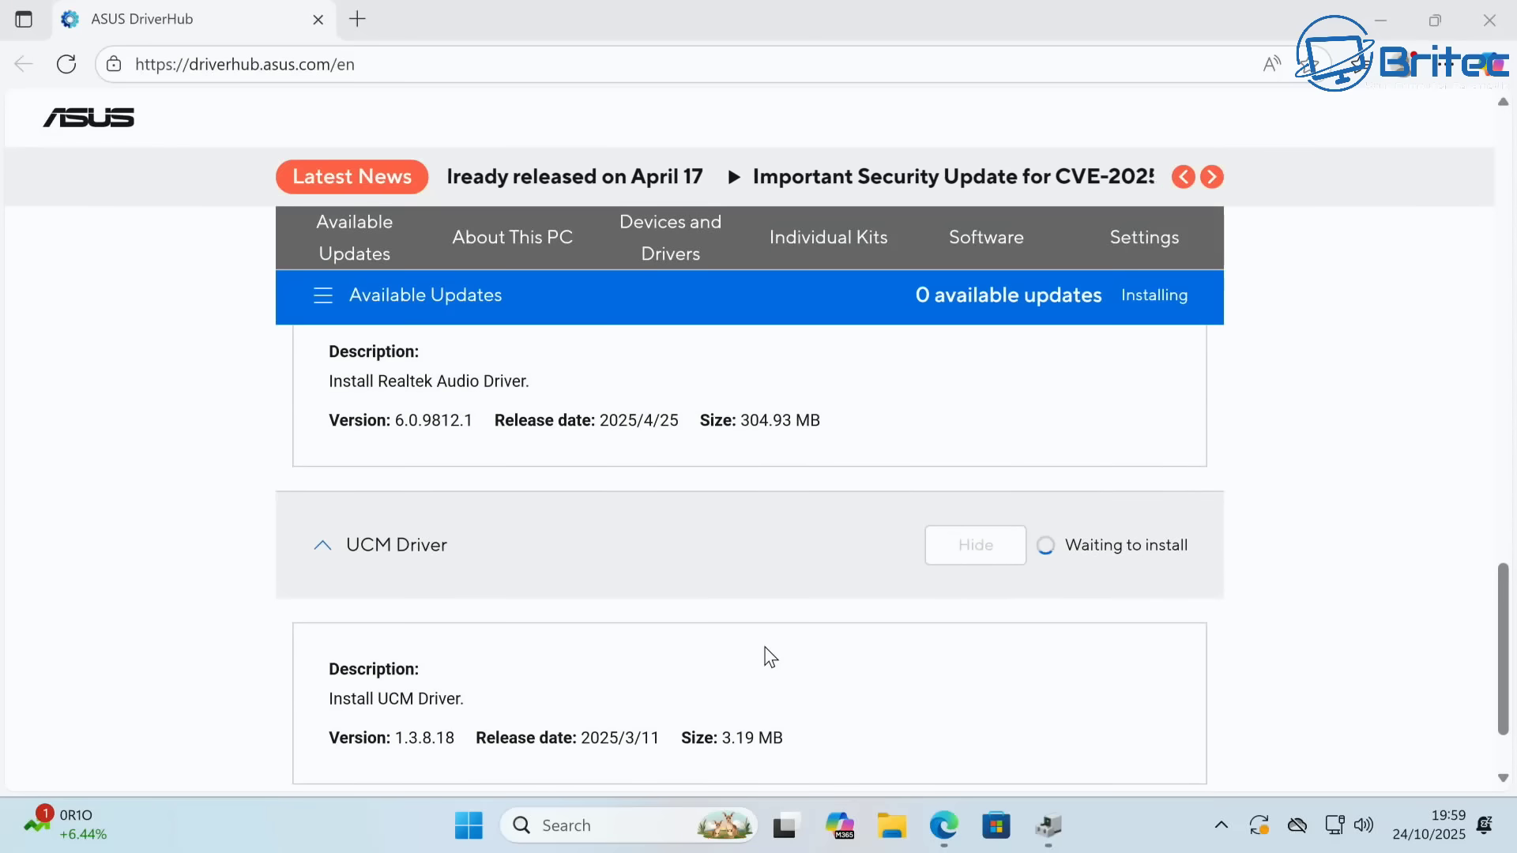
pyautogui.scroll(-2, 770, 656)
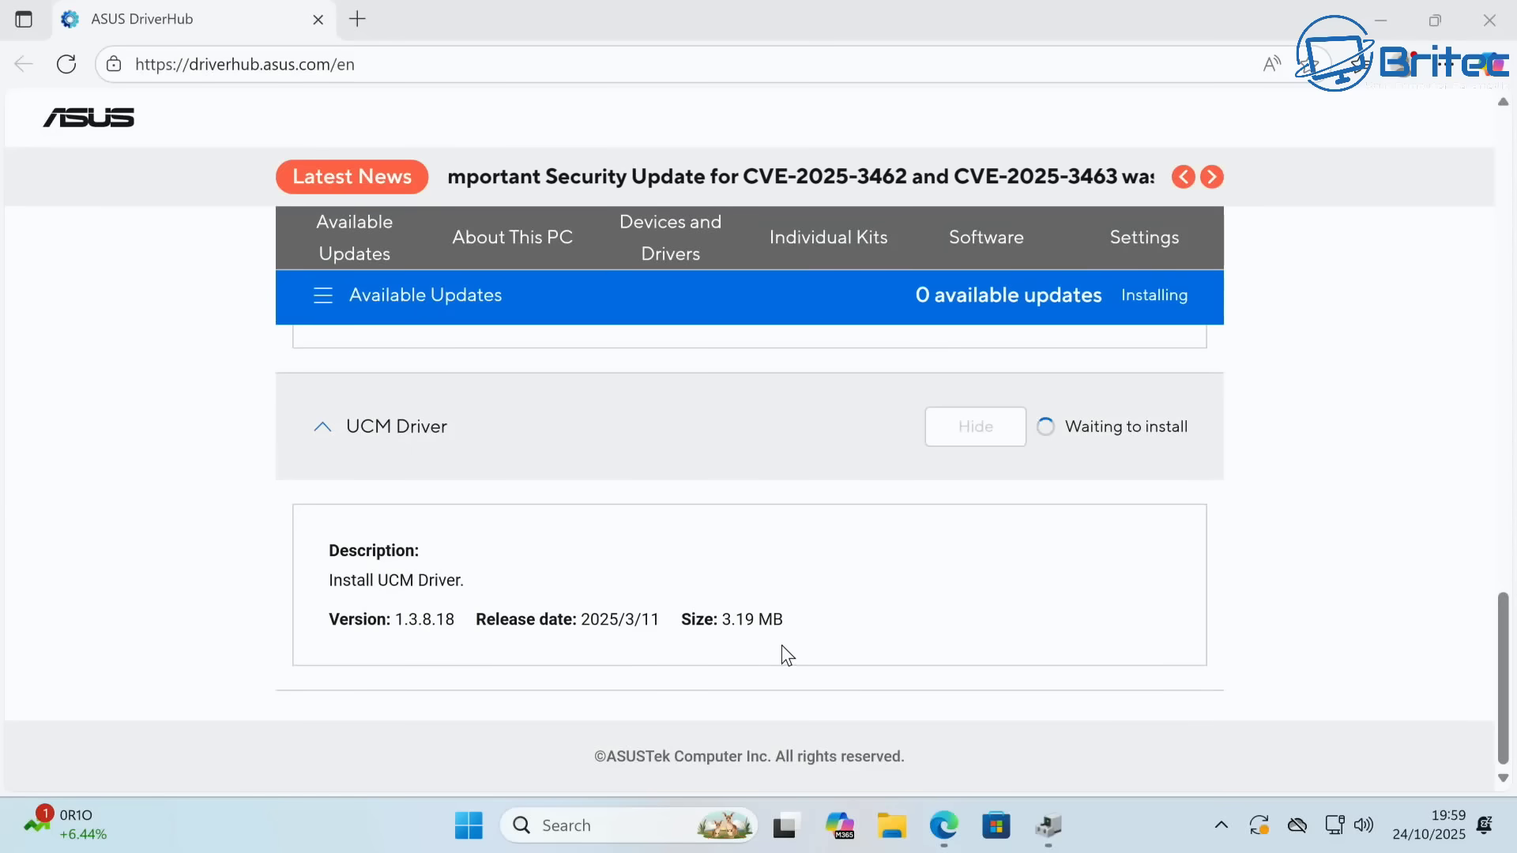
pyautogui.scroll(15, 788, 656)
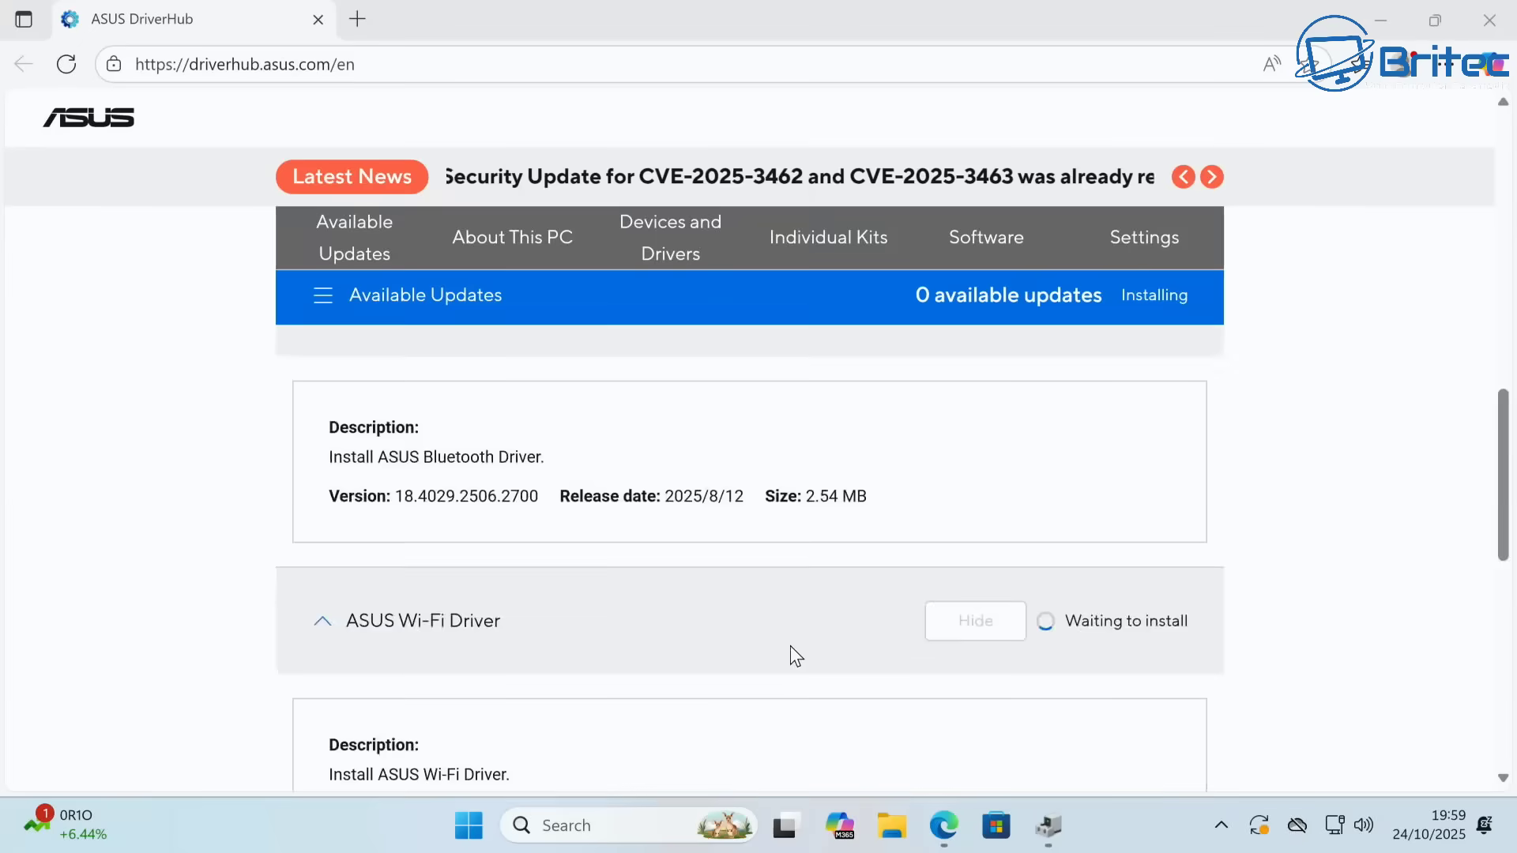
pyautogui.scroll(2, 793, 652)
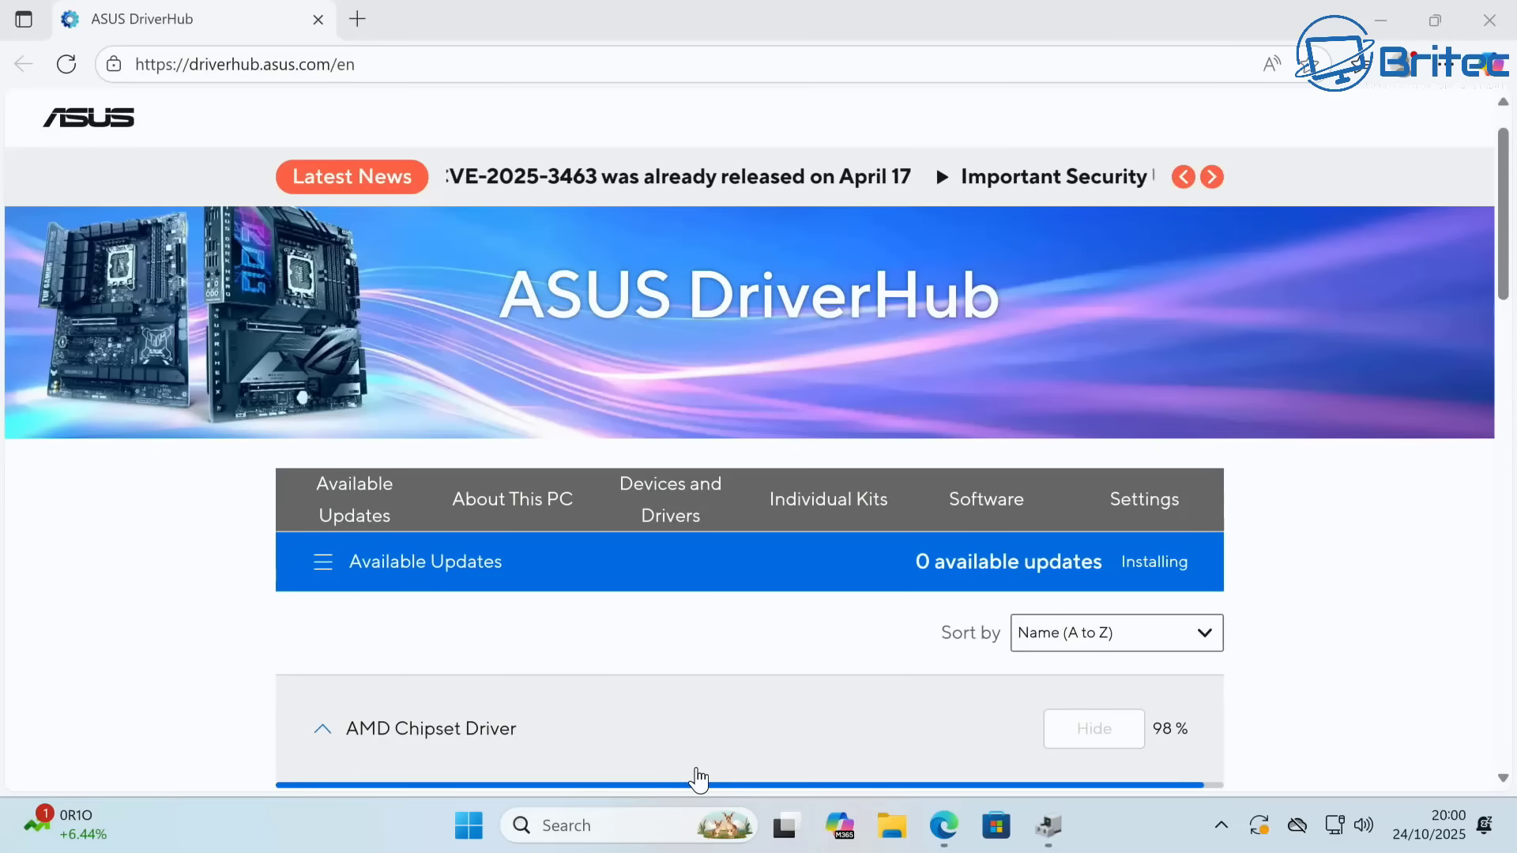
pyautogui.scroll(-2, 771, 722)
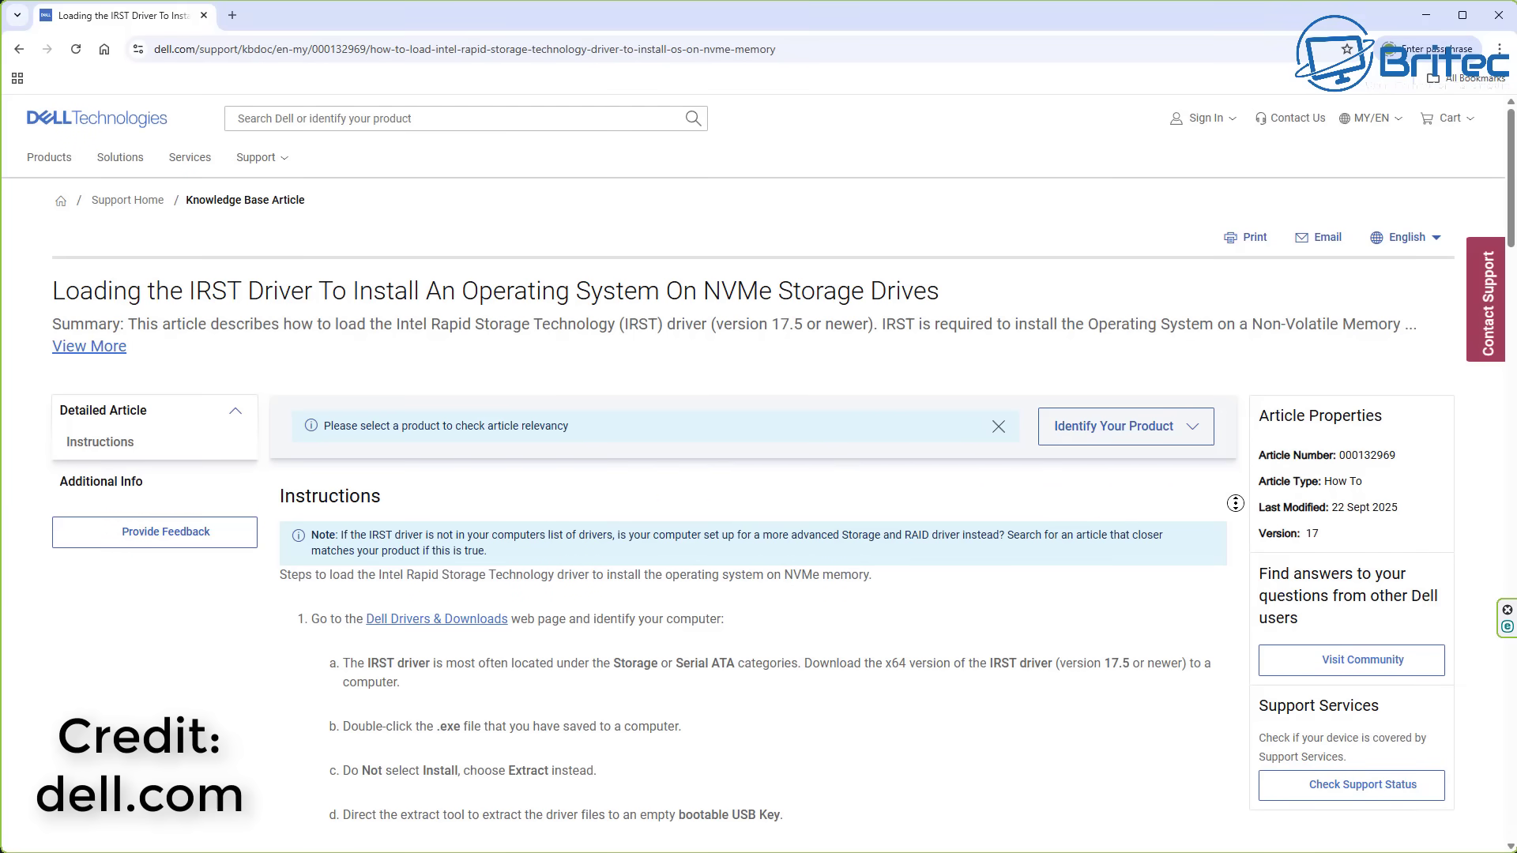
# Read the Dell IRST driver-loading article through step 7, then return to DriverHub at 100%
pyautogui.scroll(-2, 1238, 506)
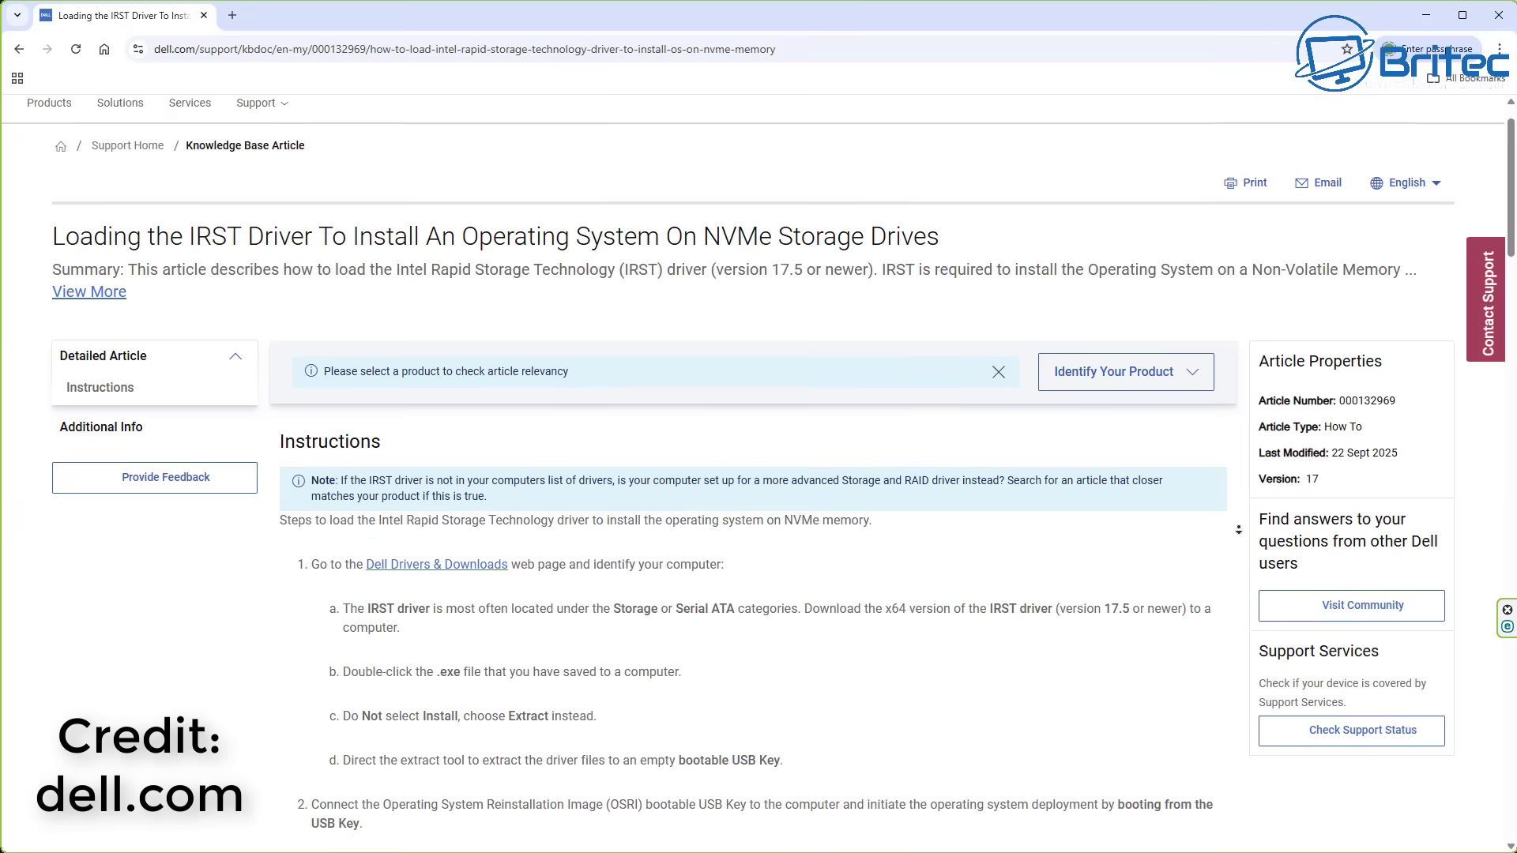
pyautogui.scroll(-3, 1239, 530)
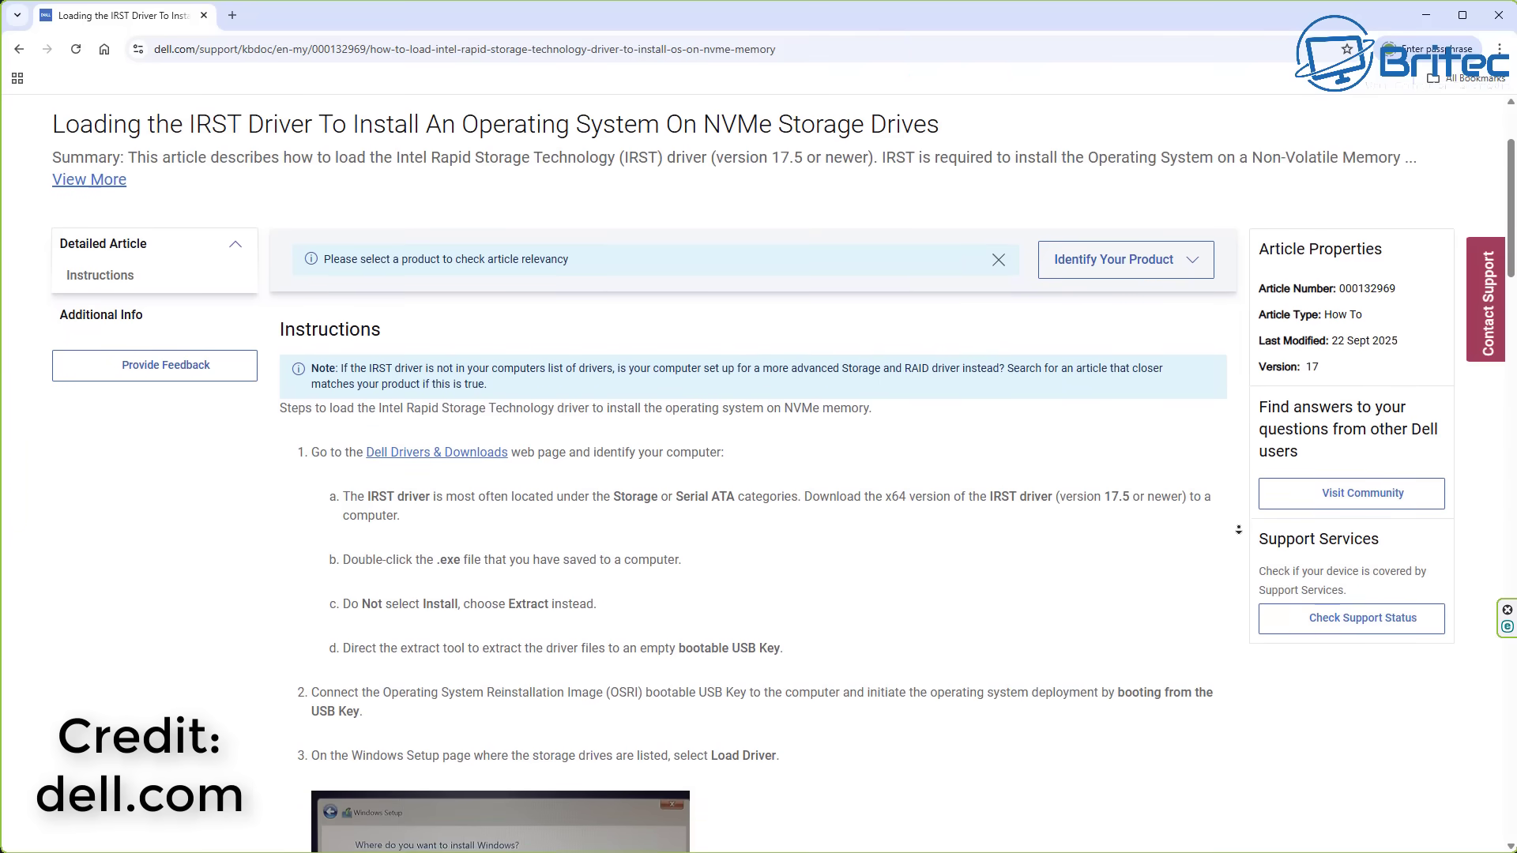
pyautogui.scroll(-3, 1238, 530)
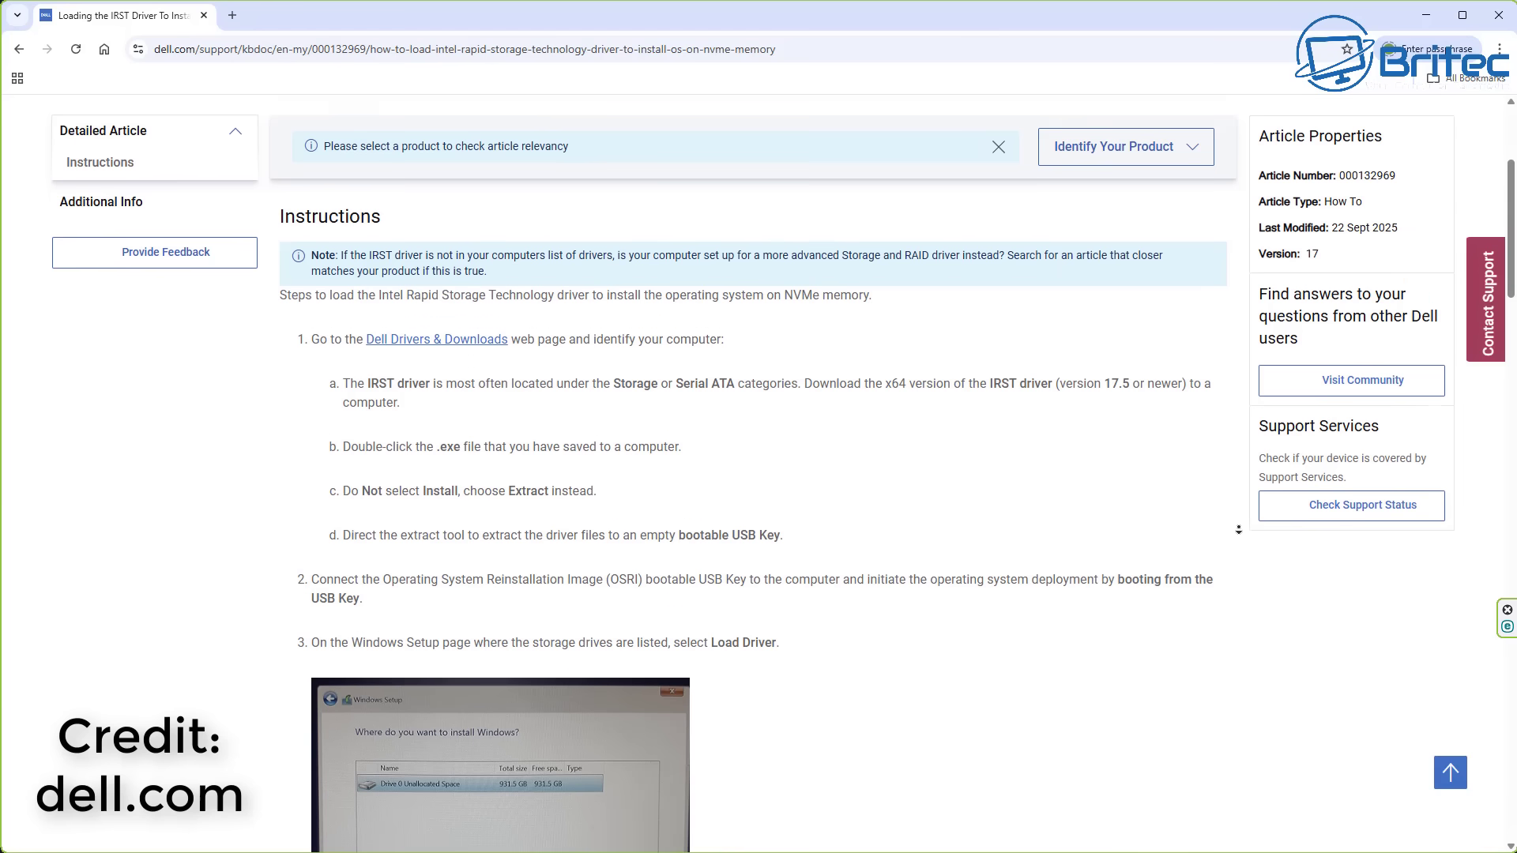
pyautogui.scroll(-3, 1239, 530)
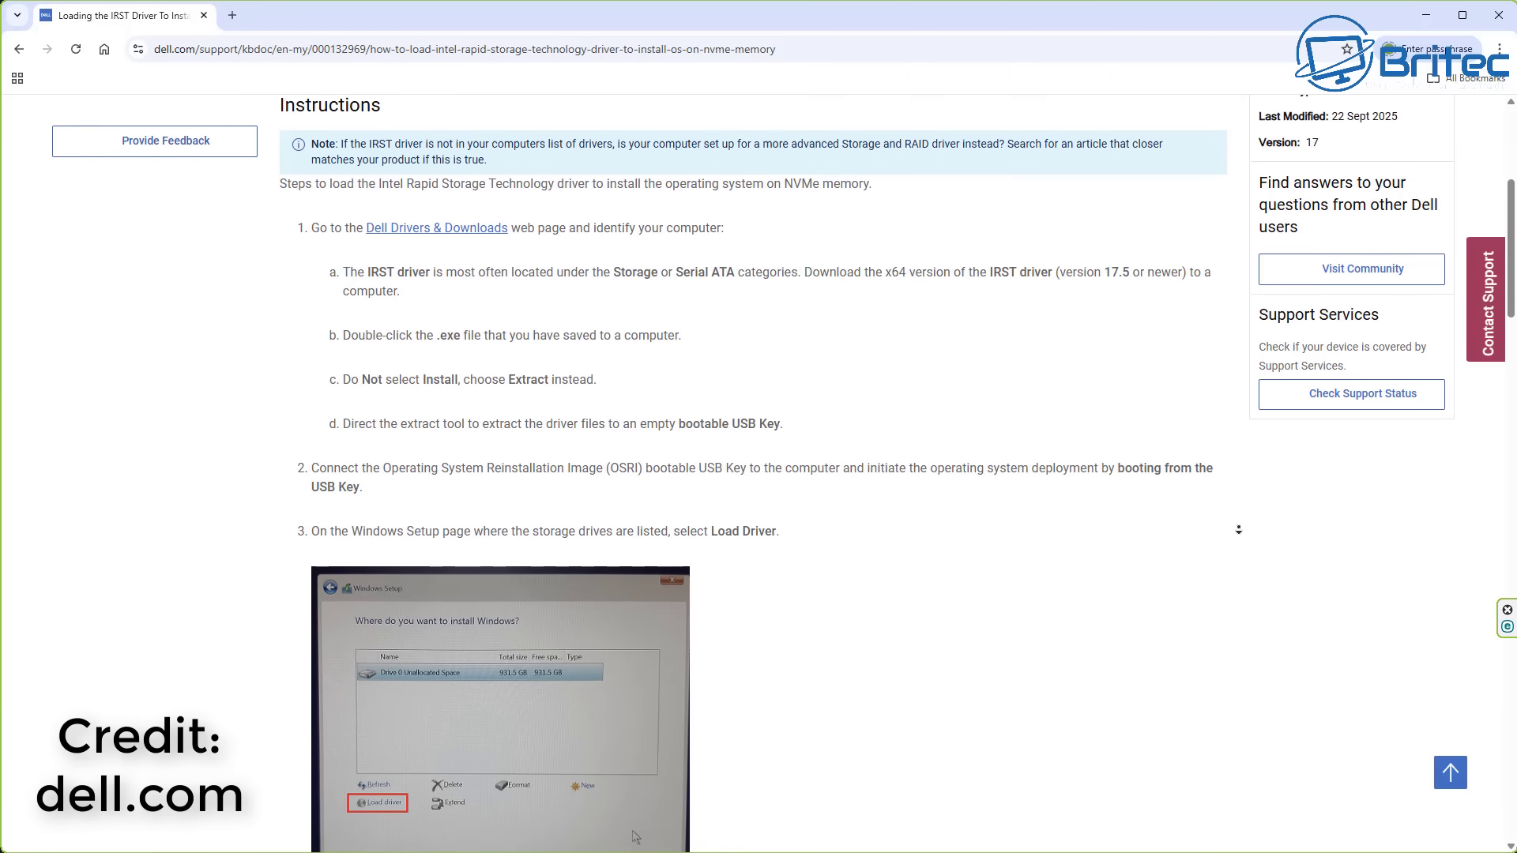
pyautogui.scroll(-3, 1239, 530)
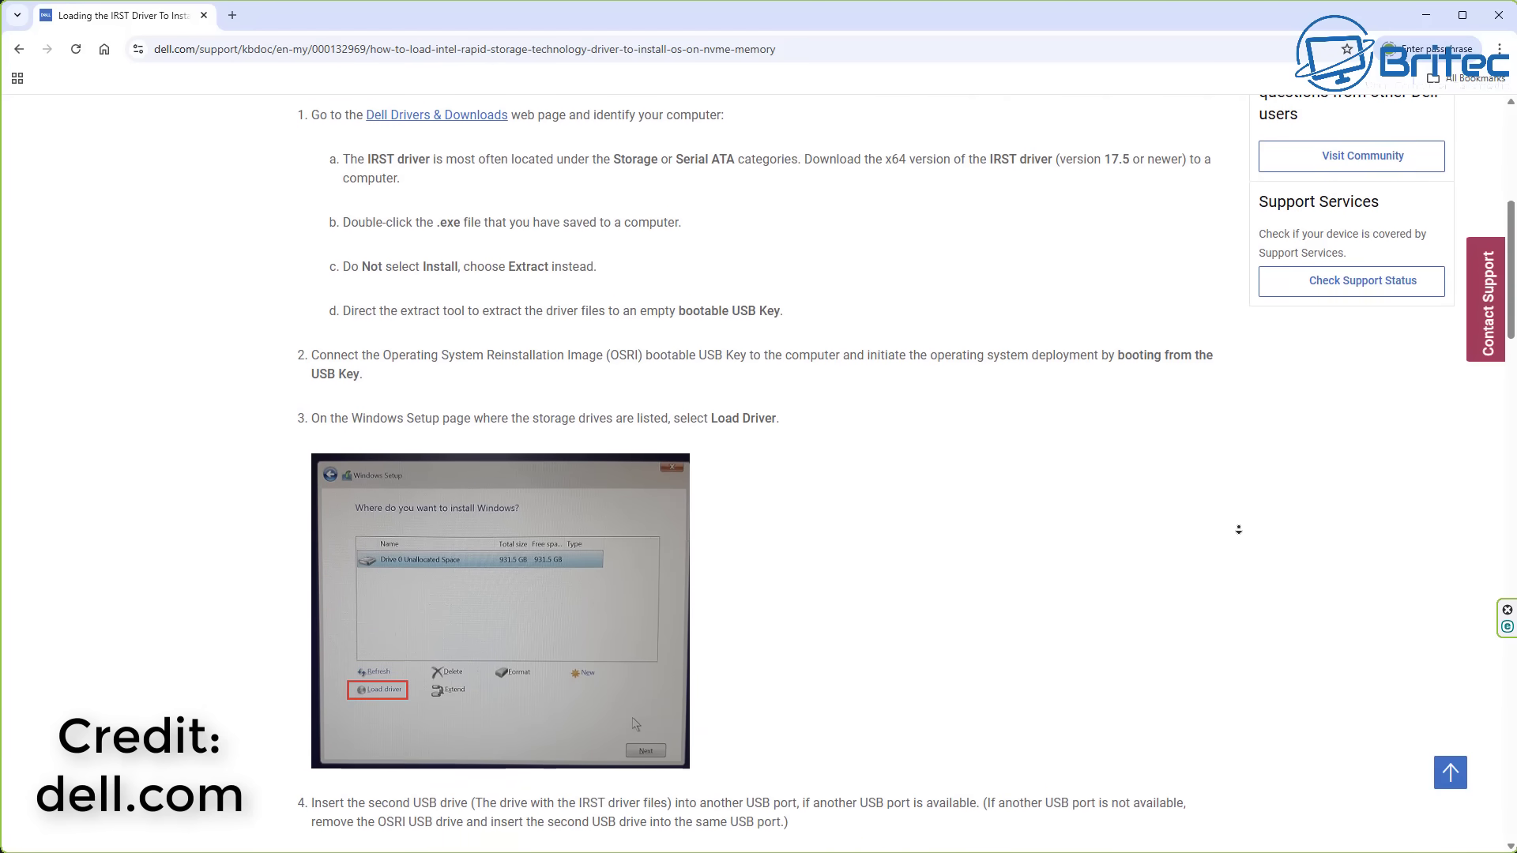
pyautogui.scroll(-1, 1239, 530)
pyautogui.middleClick(1233, 534)
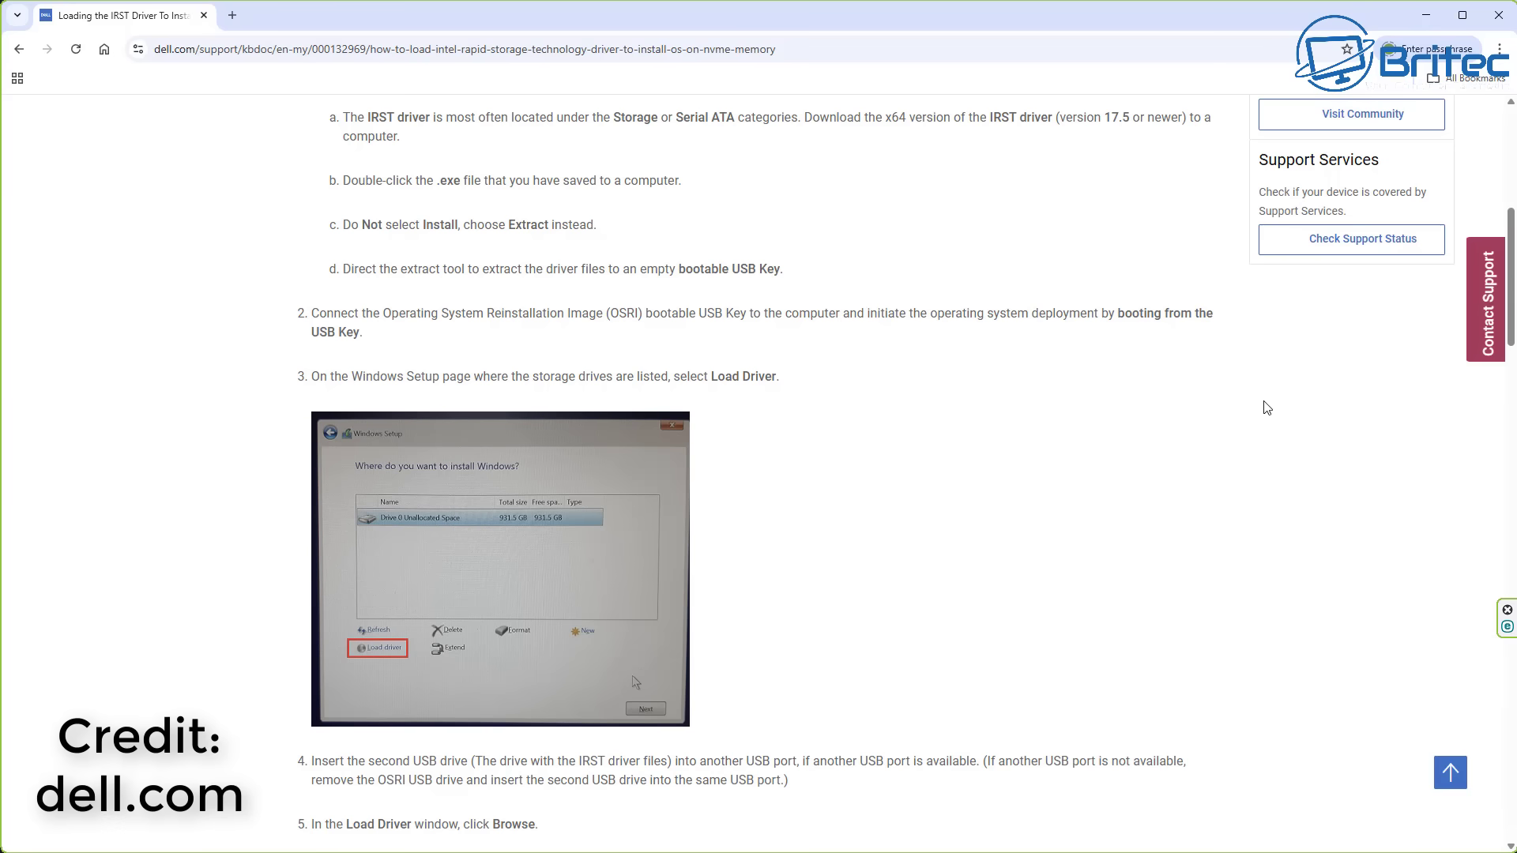
pyautogui.scroll(-3, 1261, 428)
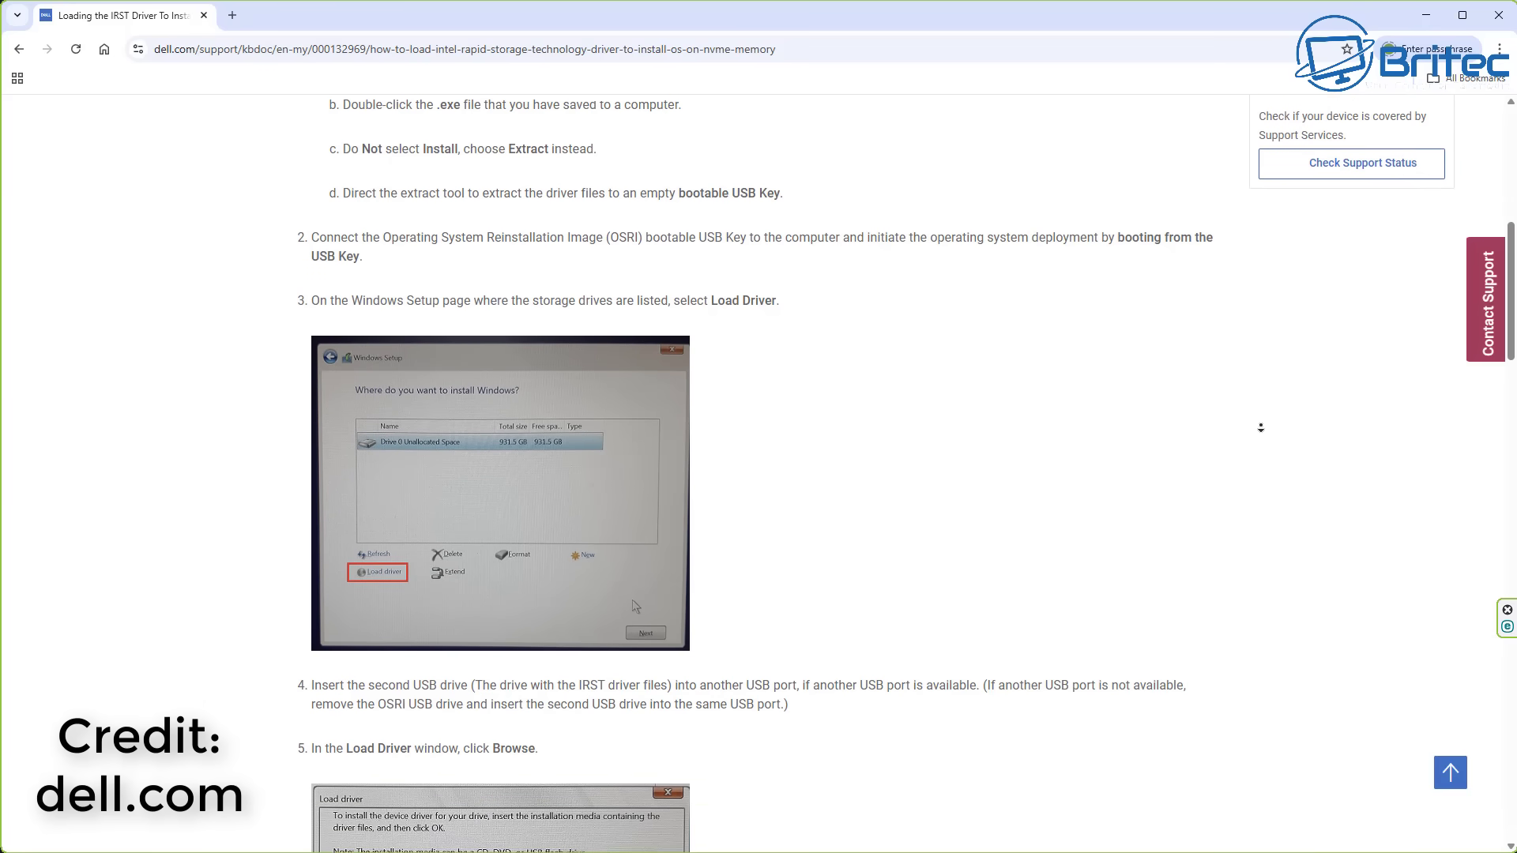
pyautogui.scroll(-3, 1261, 428)
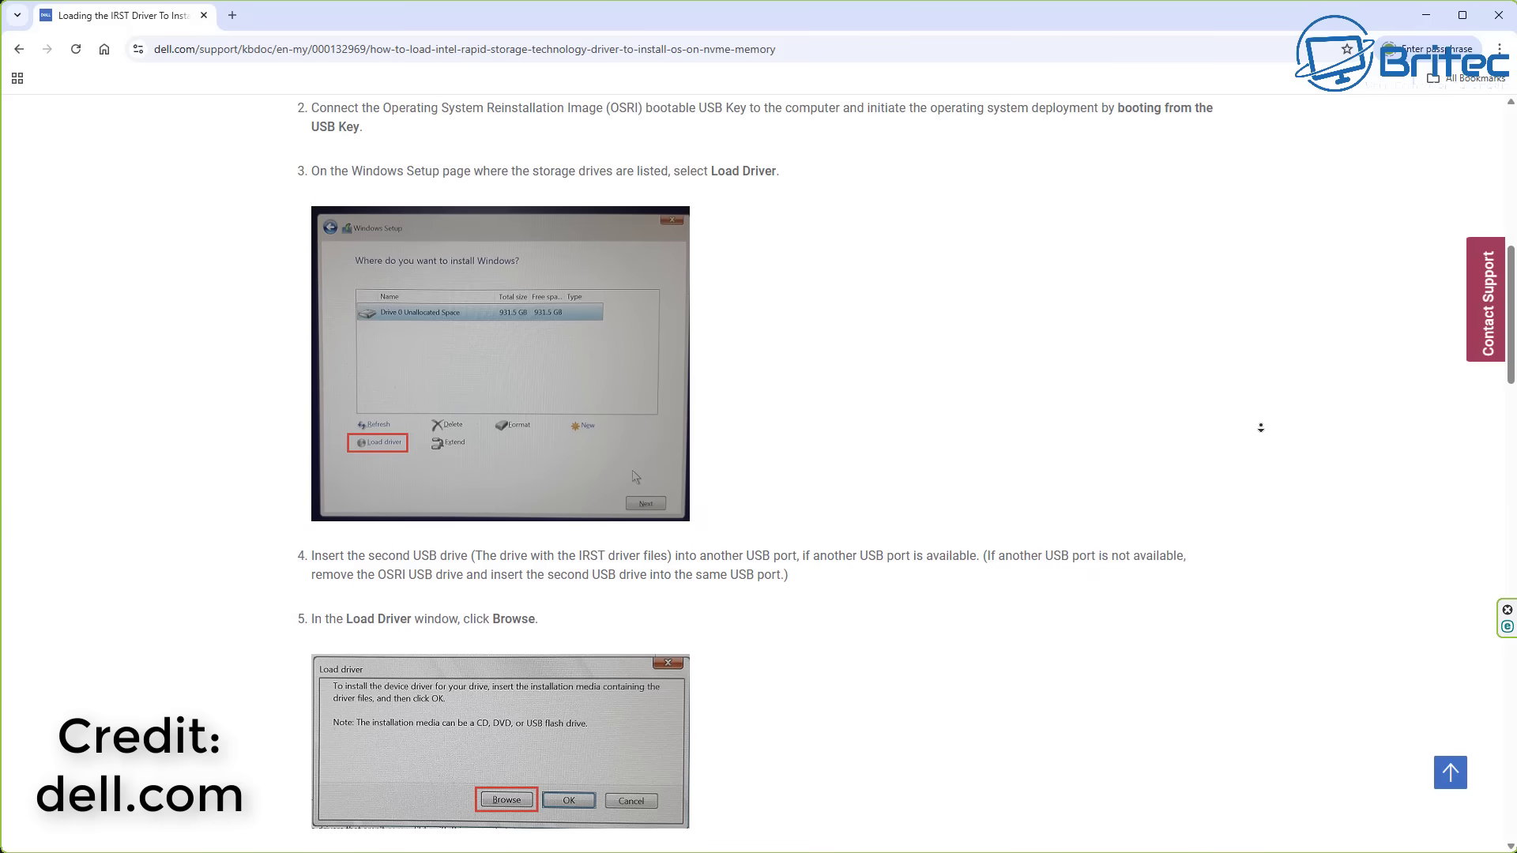
pyautogui.scroll(-2, 1261, 427)
pyautogui.middleClick(708, 548)
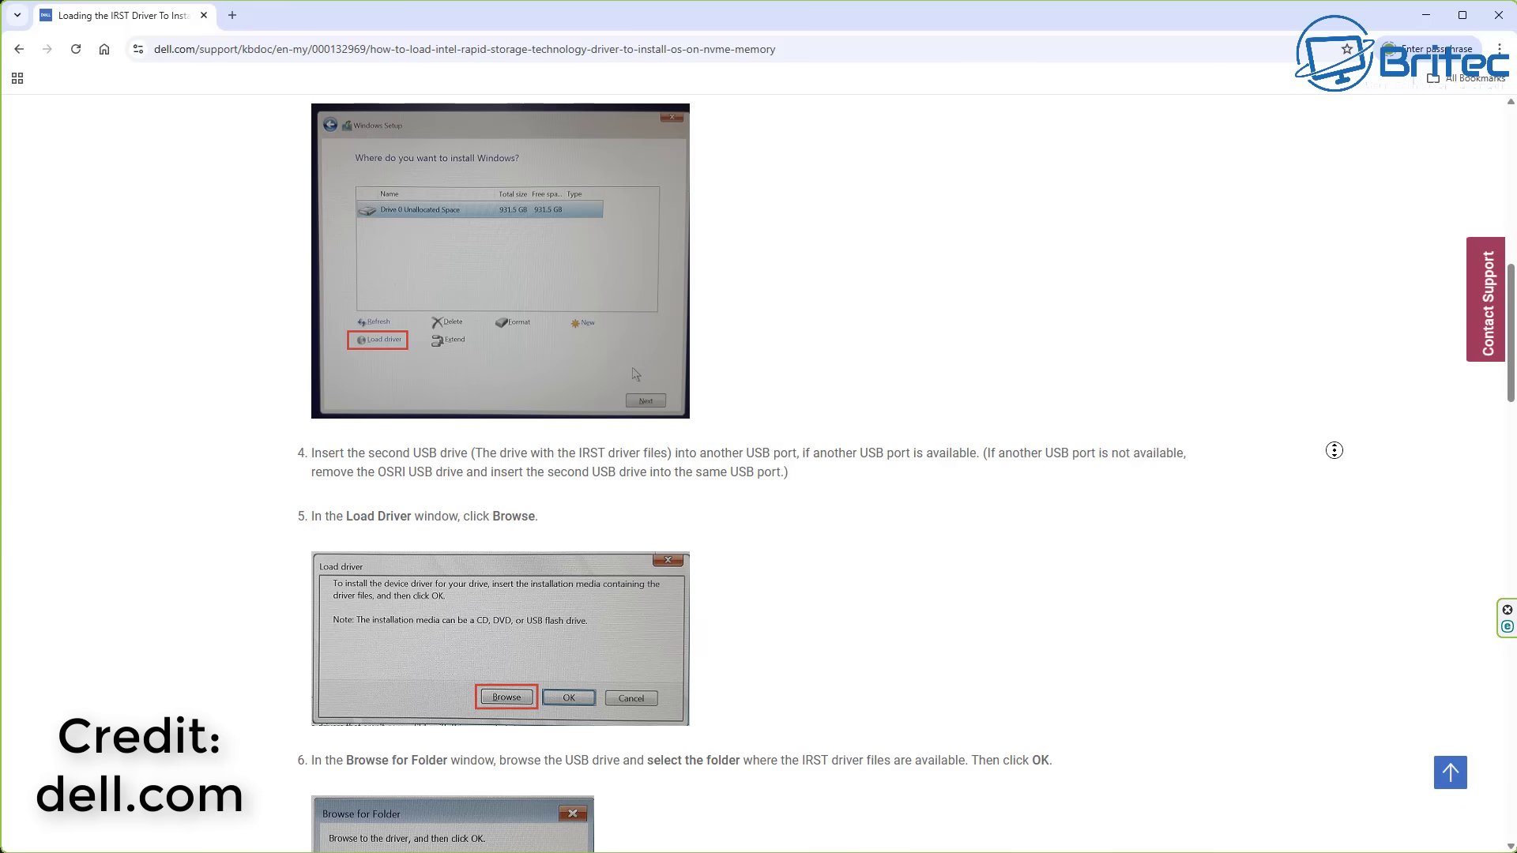
pyautogui.scroll(-3, 1334, 470)
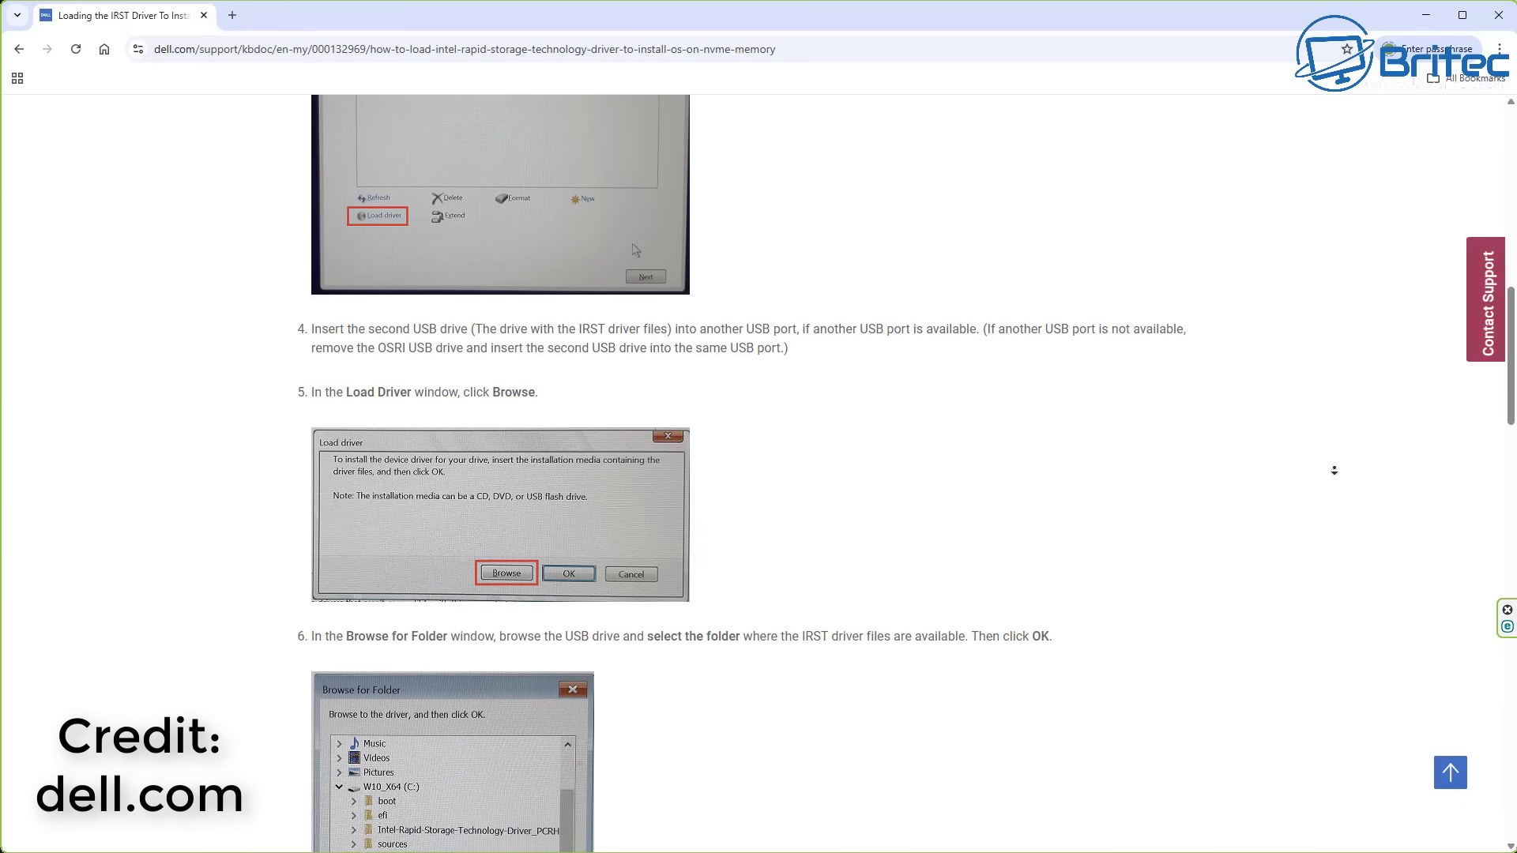
pyautogui.scroll(-4, 1334, 470)
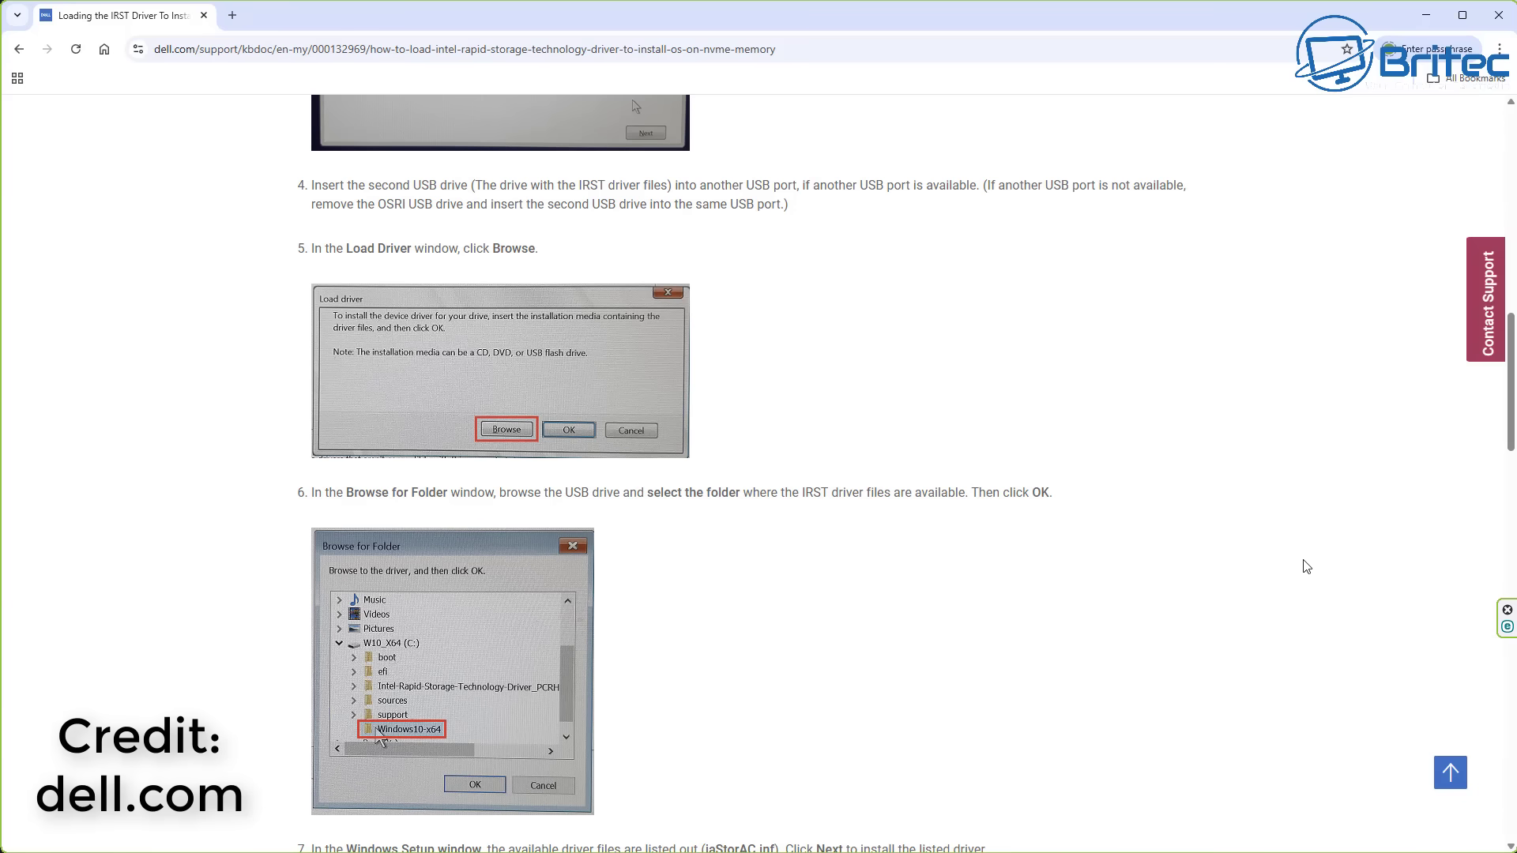
pyautogui.scroll(-3, 1359, 542)
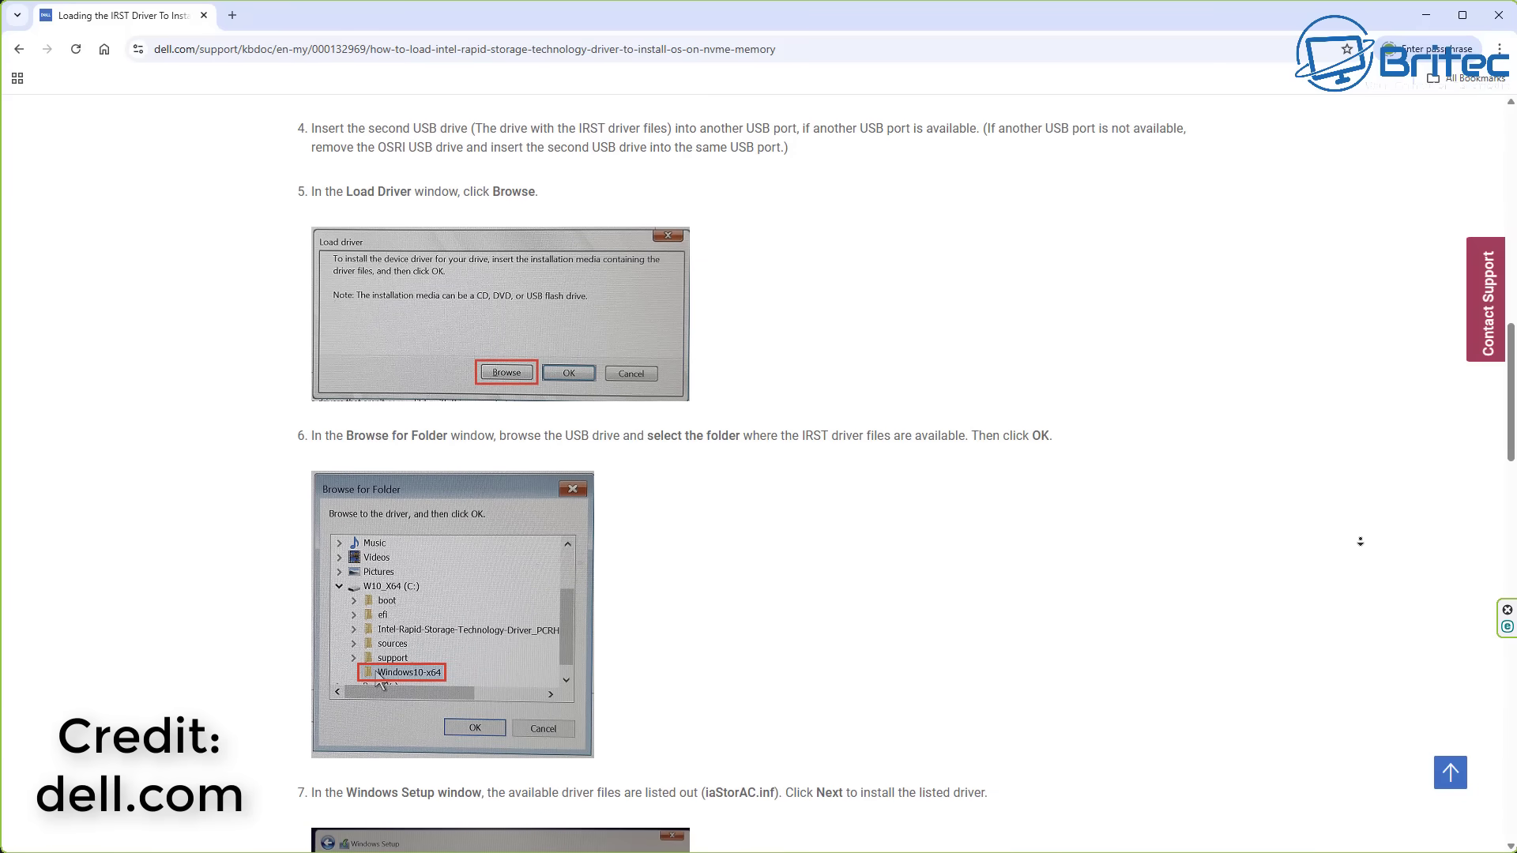
pyautogui.scroll(-4, 1360, 542)
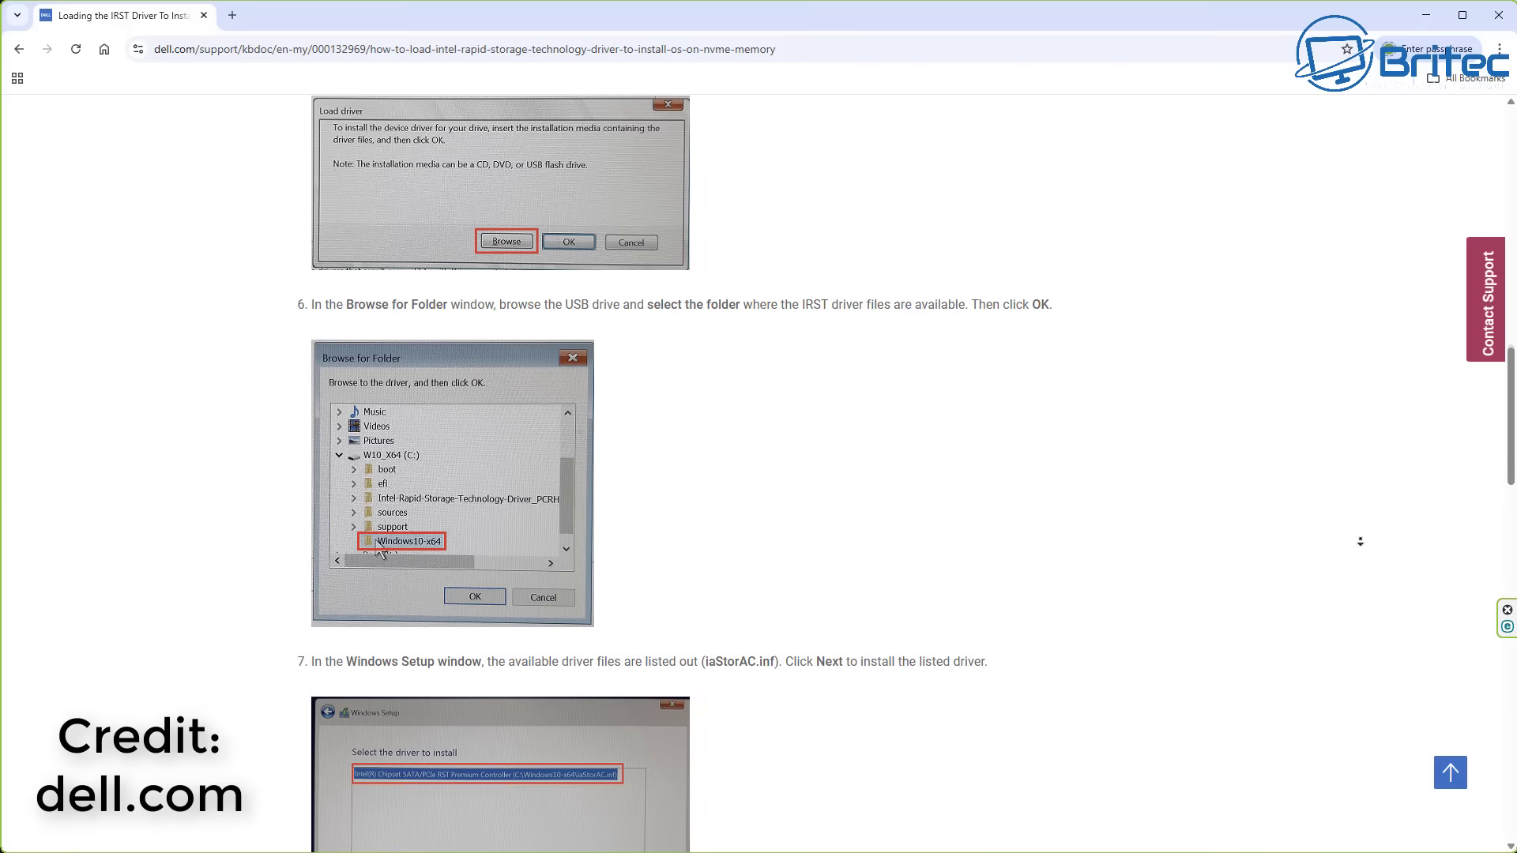
pyautogui.scroll(-4, 1359, 542)
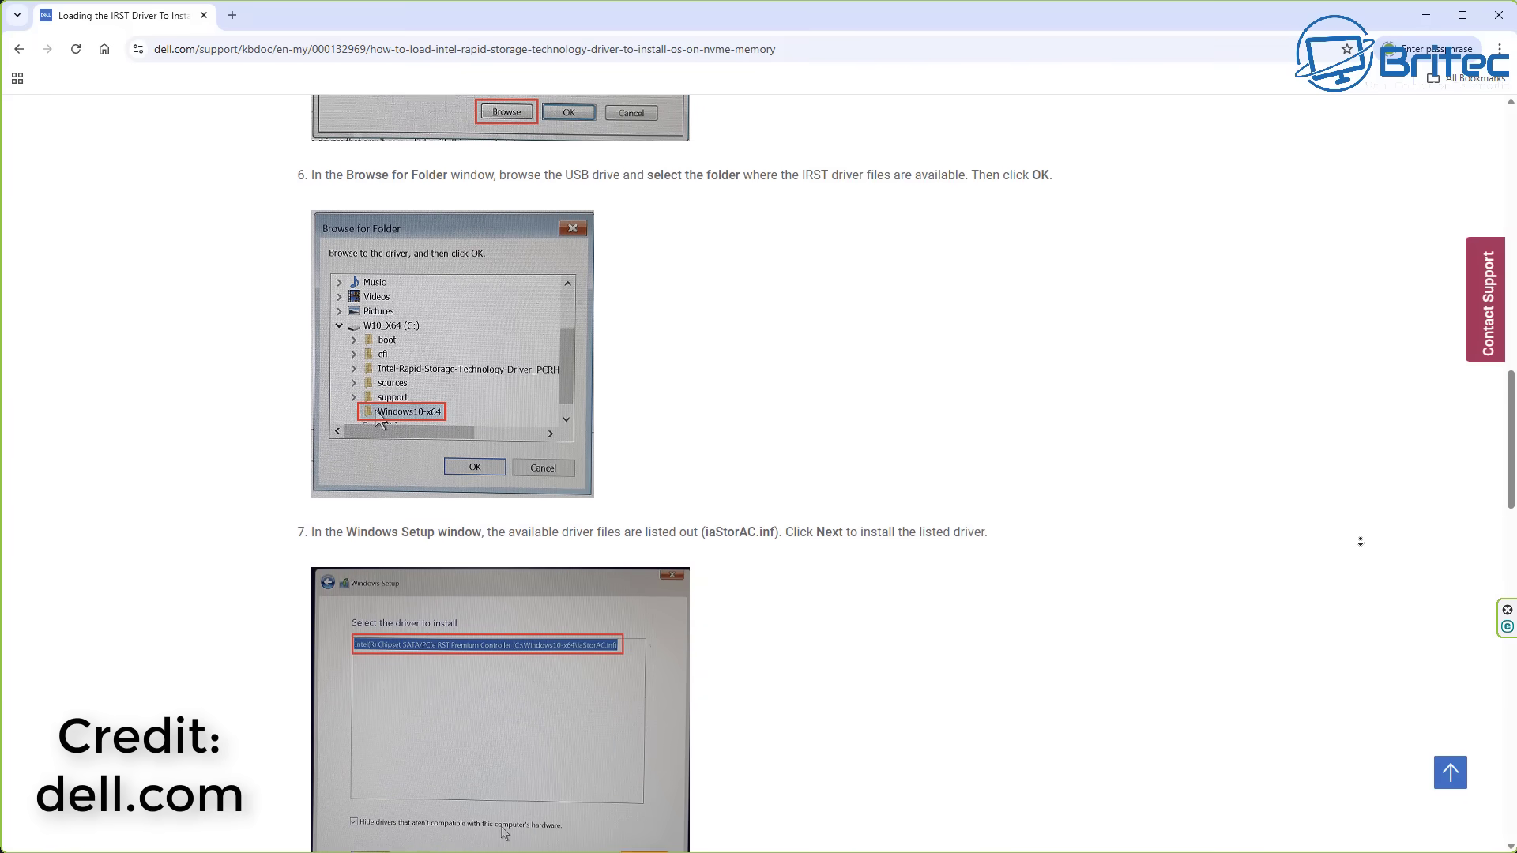
pyautogui.scroll(-1, 1360, 542)
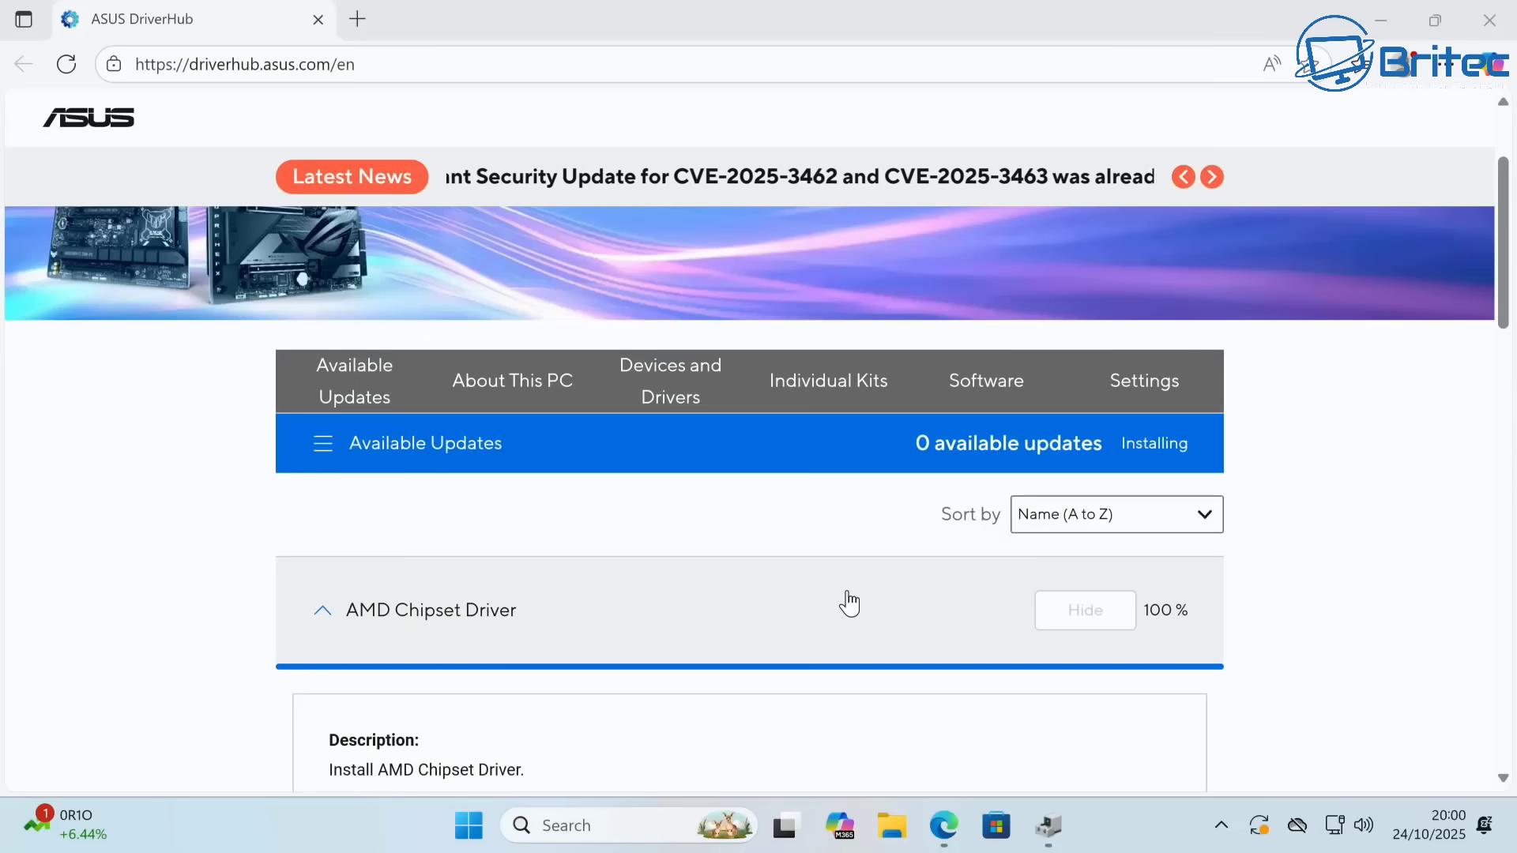
# Follow the install queue as the AMD Graphics Driver (1.11 GB) reaches 59%, Bluetooth waiting
pyautogui.scroll(-1, 850, 603)
pyautogui.scroll(-4, 850, 603)
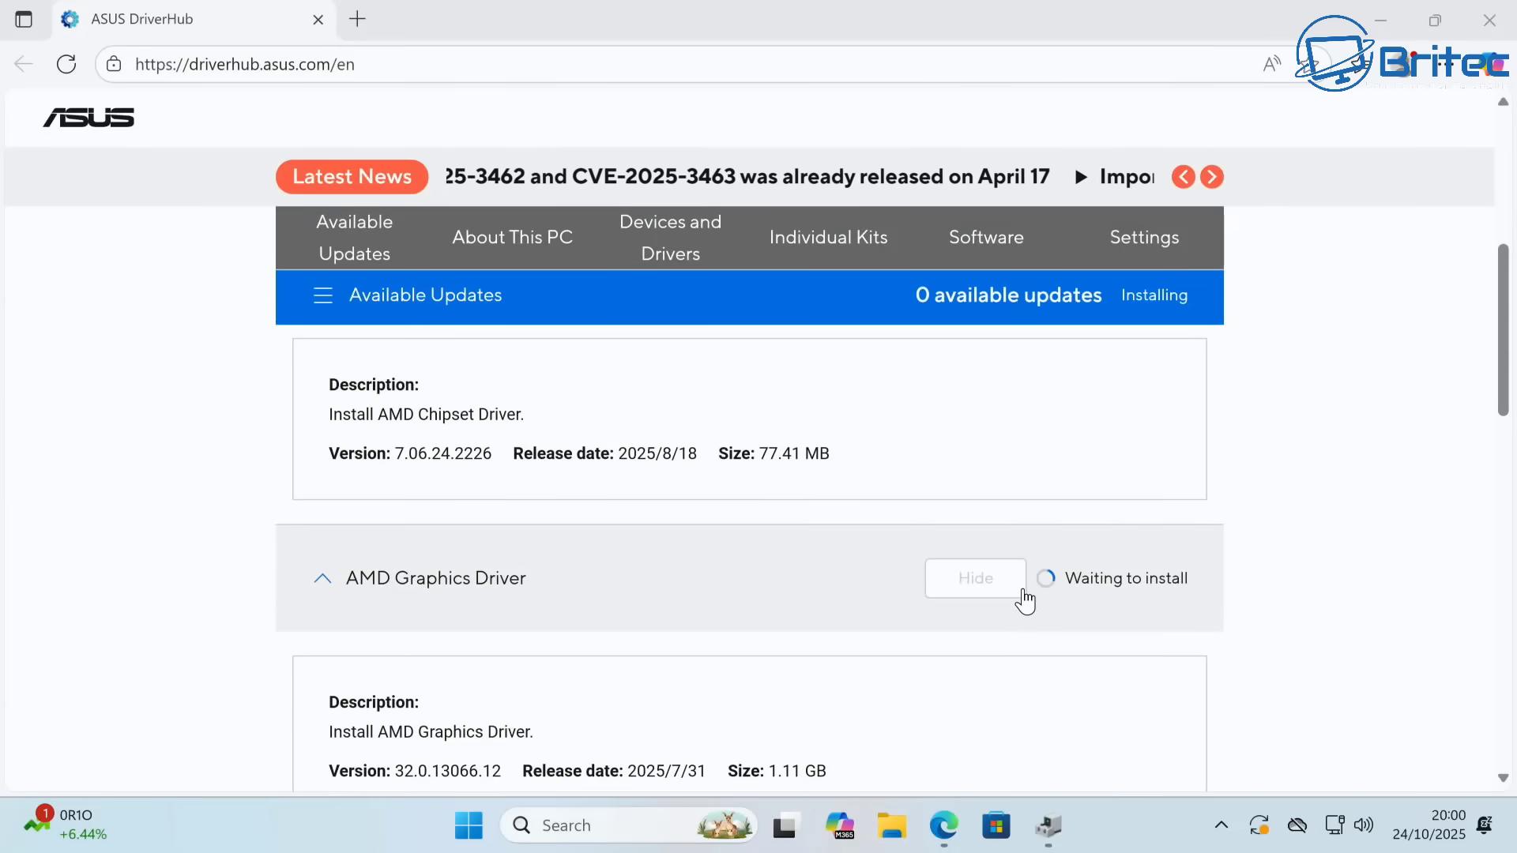
pyautogui.scroll(-4, 991, 598)
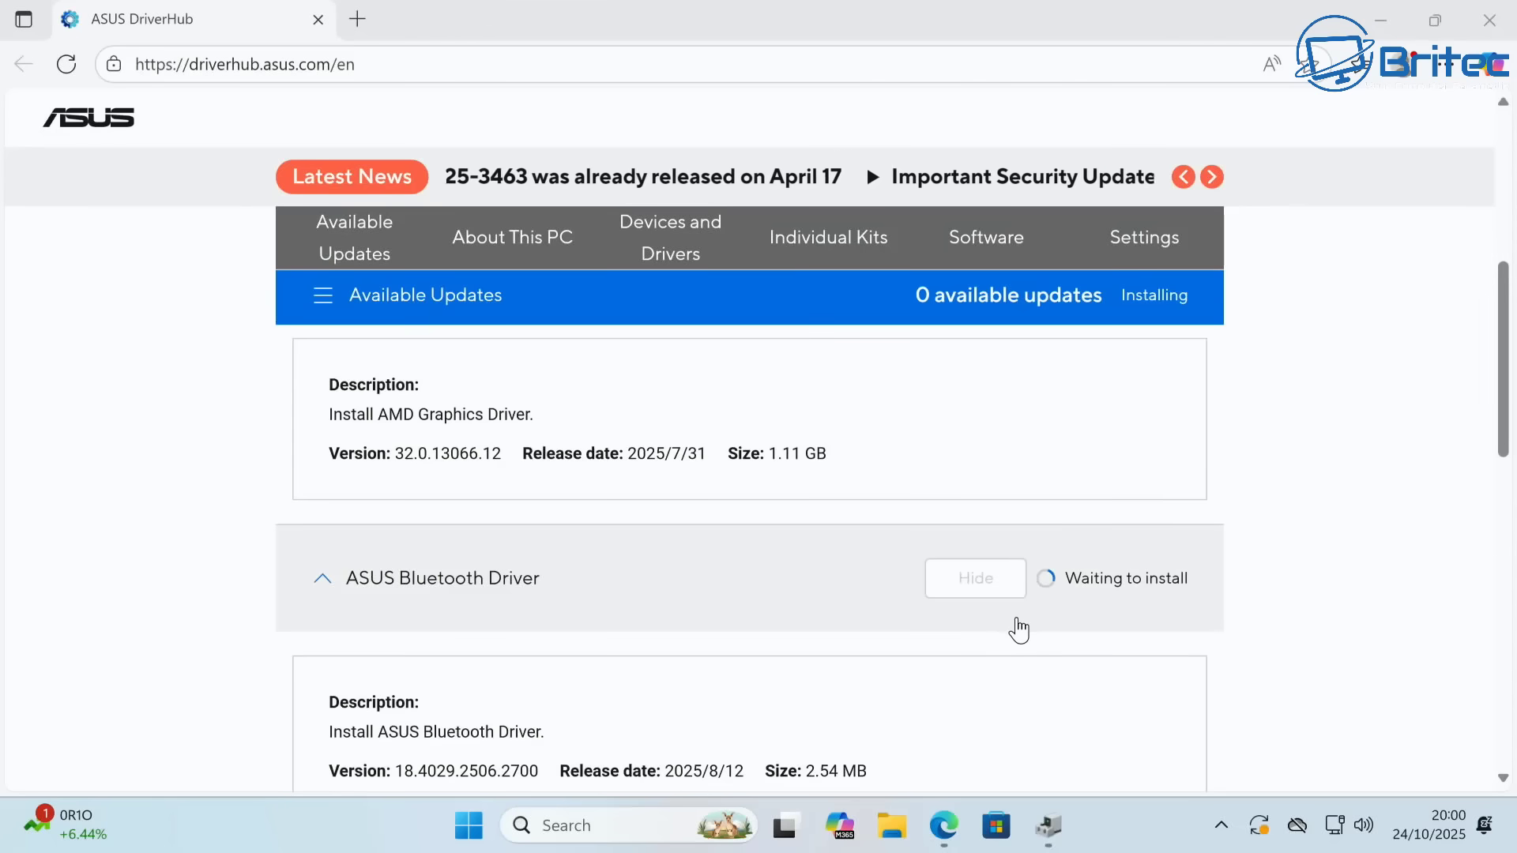
pyautogui.scroll(-3, 1016, 623)
pyautogui.scroll(8, 999, 599)
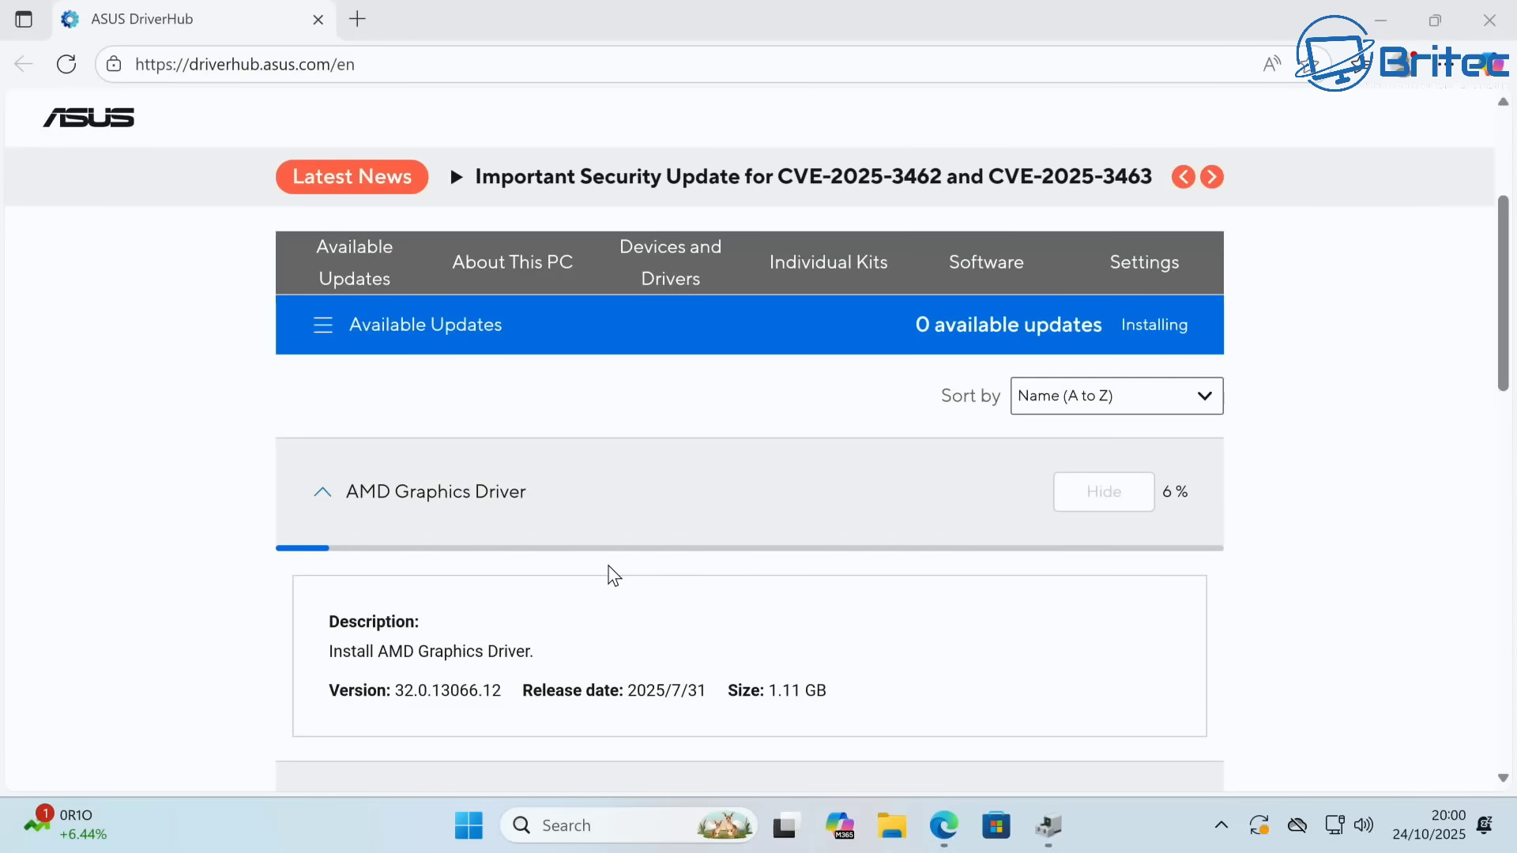
pyautogui.scroll(-1, 614, 564)
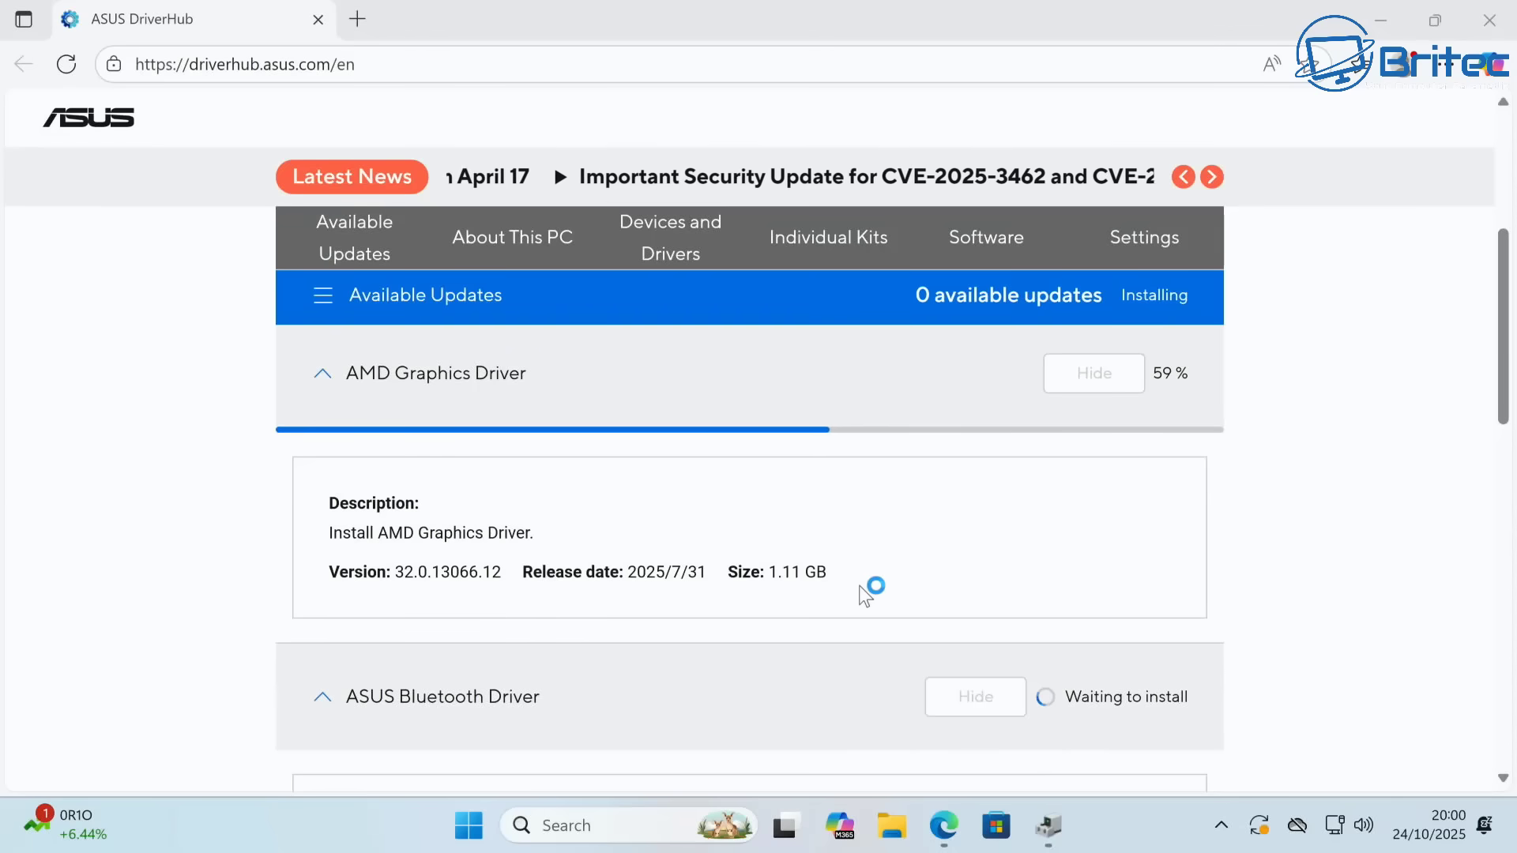
pyautogui.scroll(-2, 859, 585)
pyautogui.scroll(1, 862, 582)
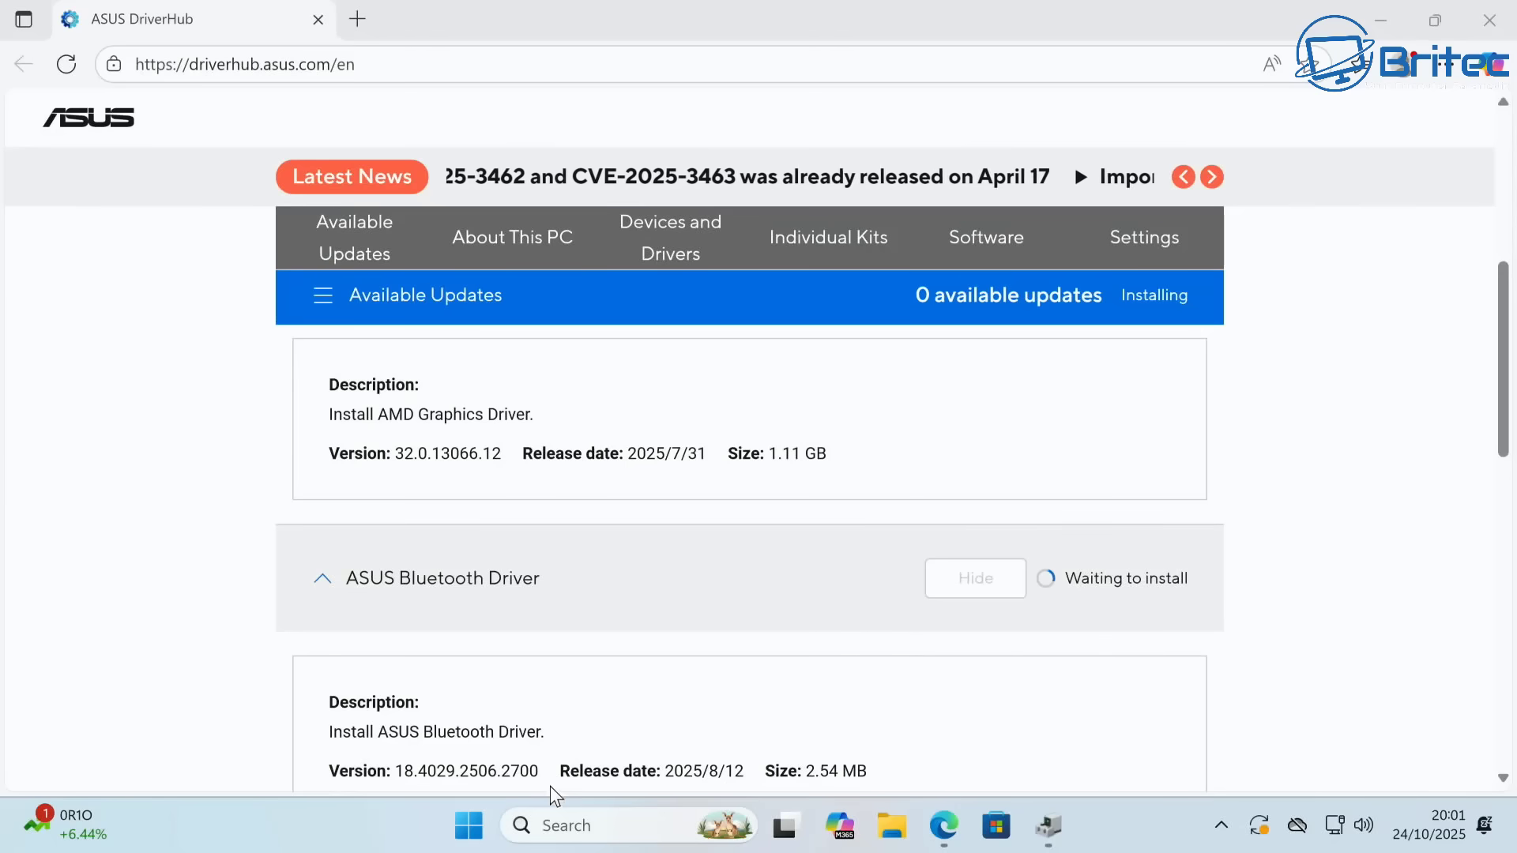
# Check Device Manager for the driverless Network Controller and Unknown device, then dismiss DriverHub's rating survey
pyautogui.rightClick(478, 821)
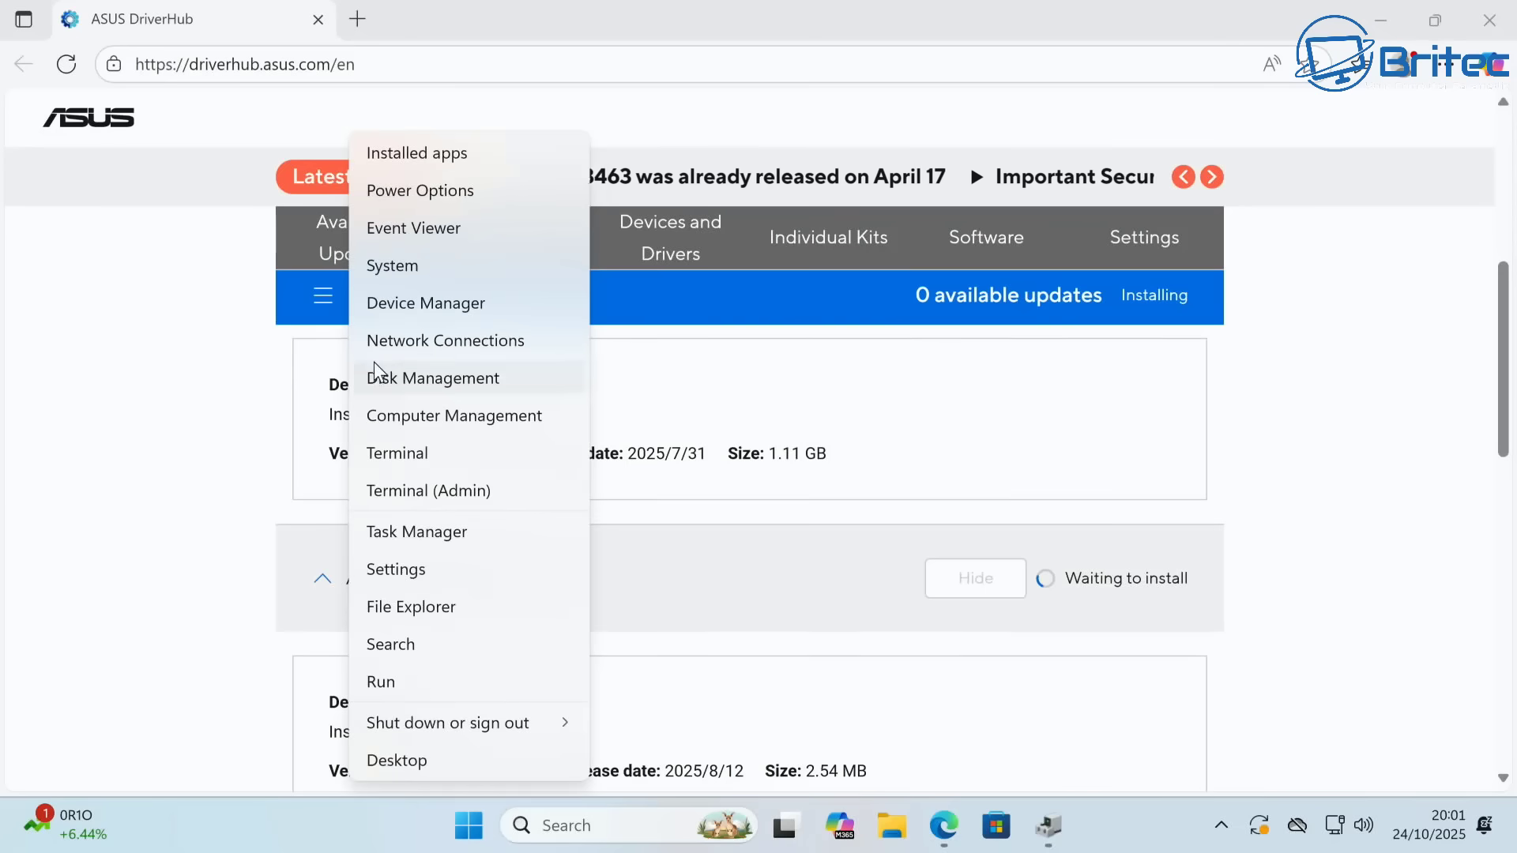
pyautogui.click(431, 291)
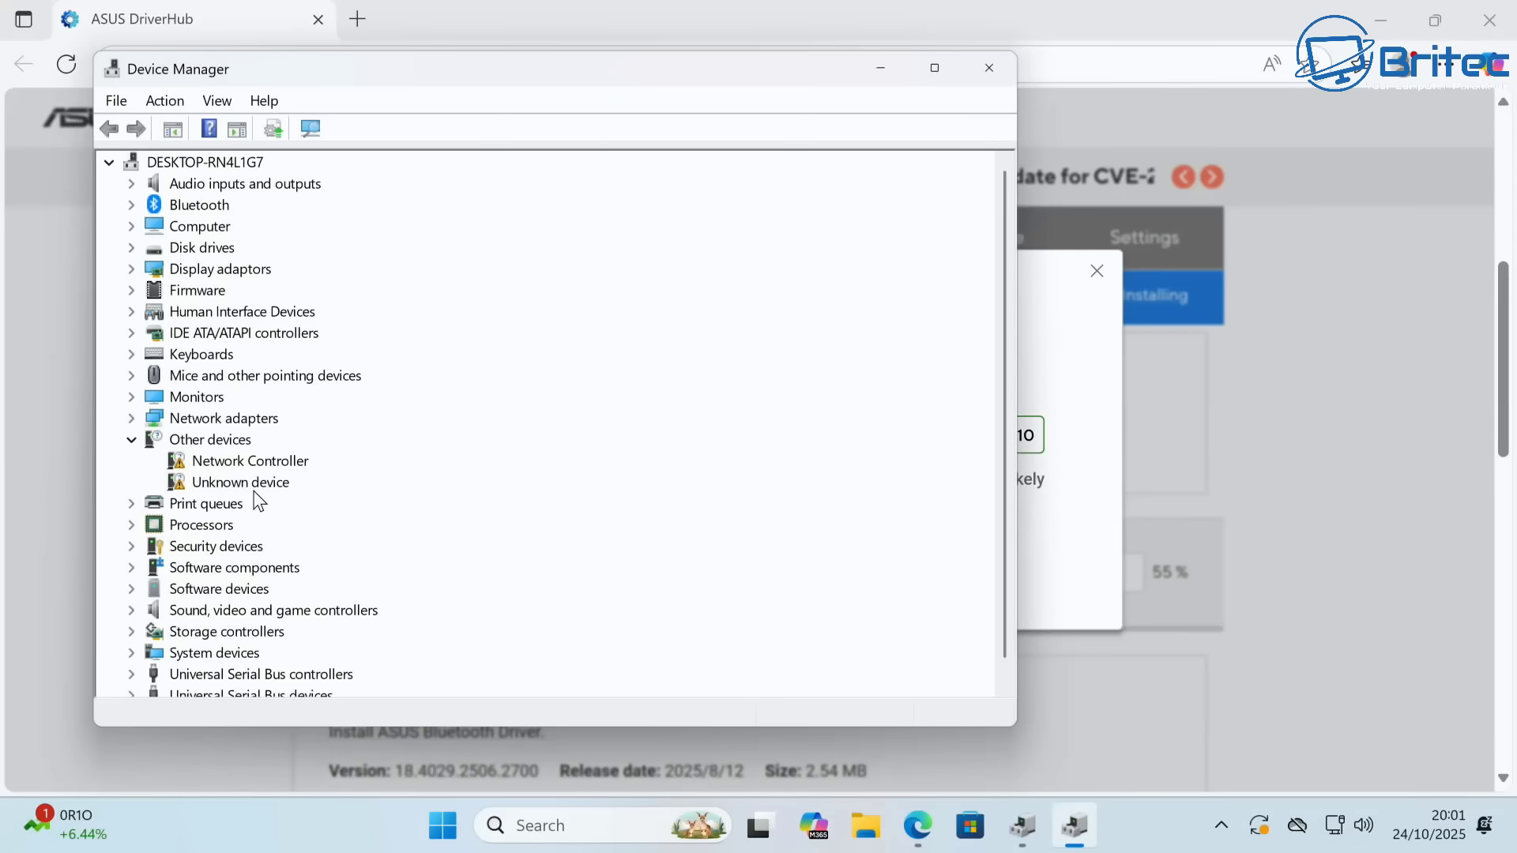
pyautogui.click(74, 545)
pyautogui.click(333, 471)
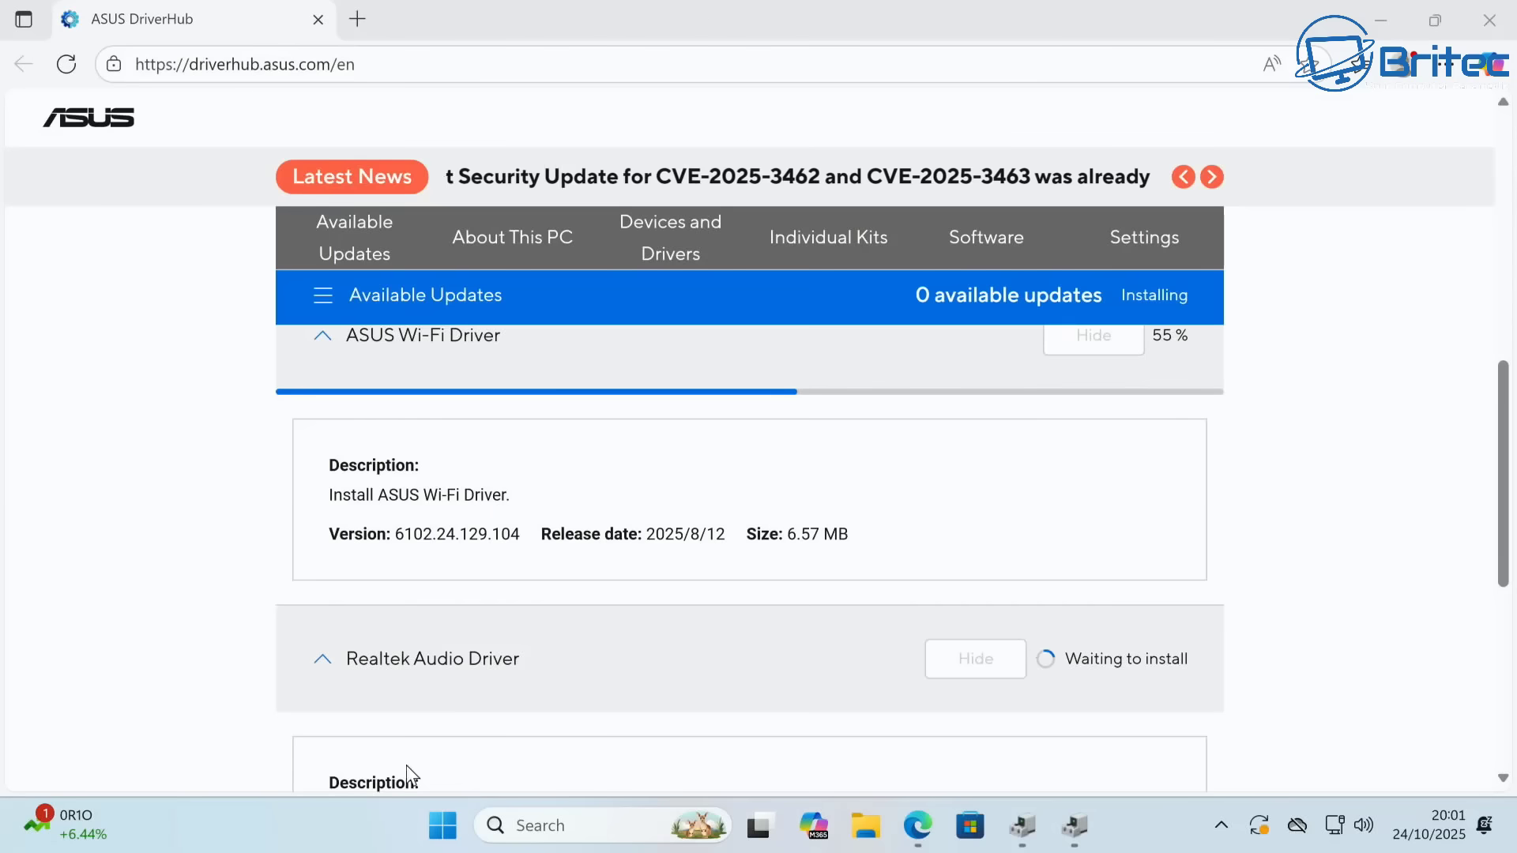
# Recheck Device Manager, confirming only one Unknown device remains under Other devices
pyautogui.rightClick(442, 824)
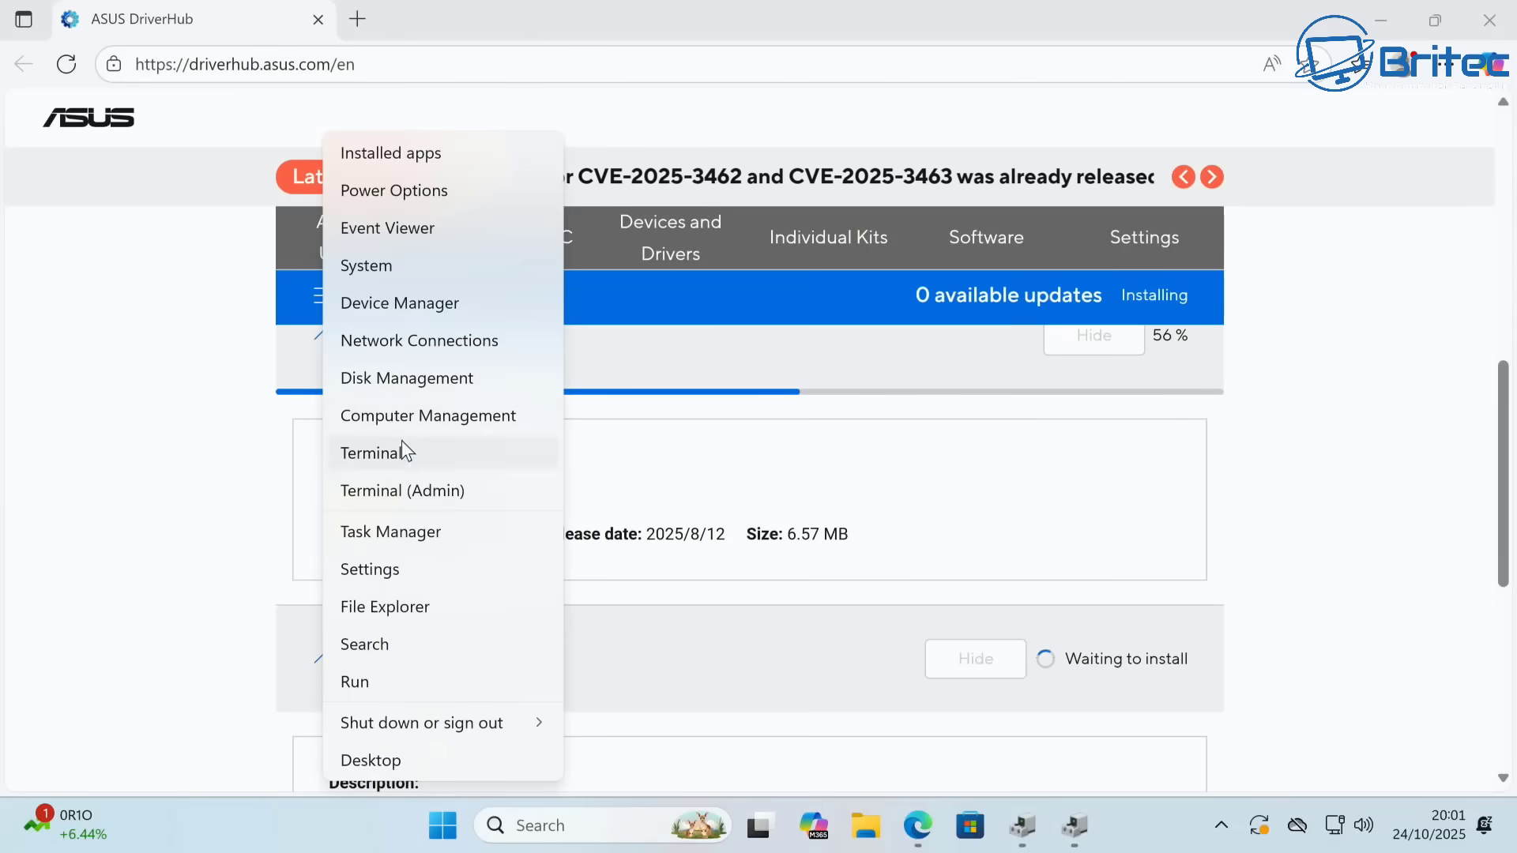
pyautogui.click(387, 317)
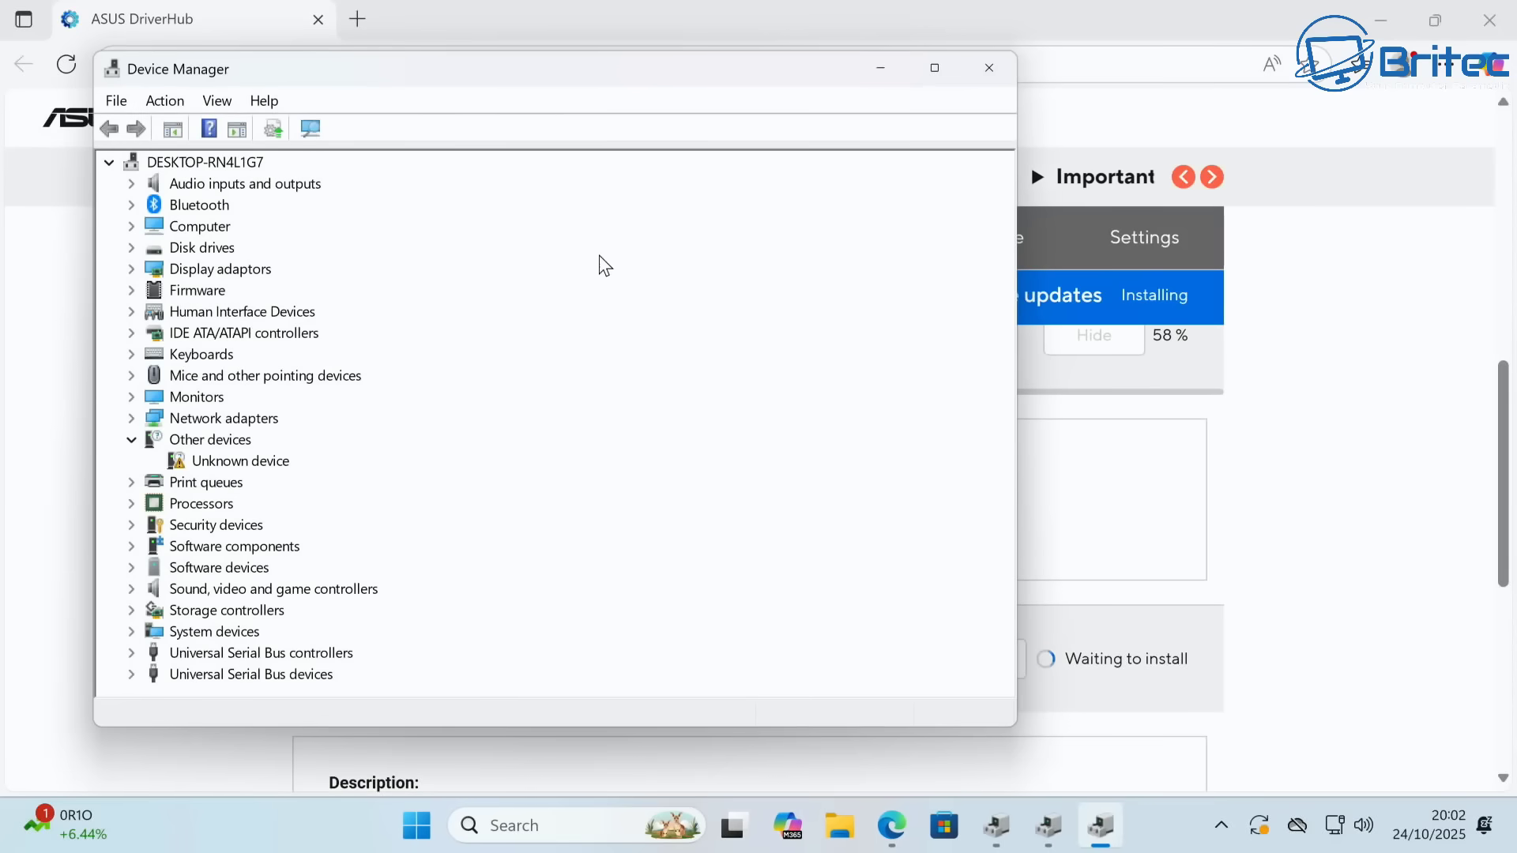
pyautogui.click(877, 70)
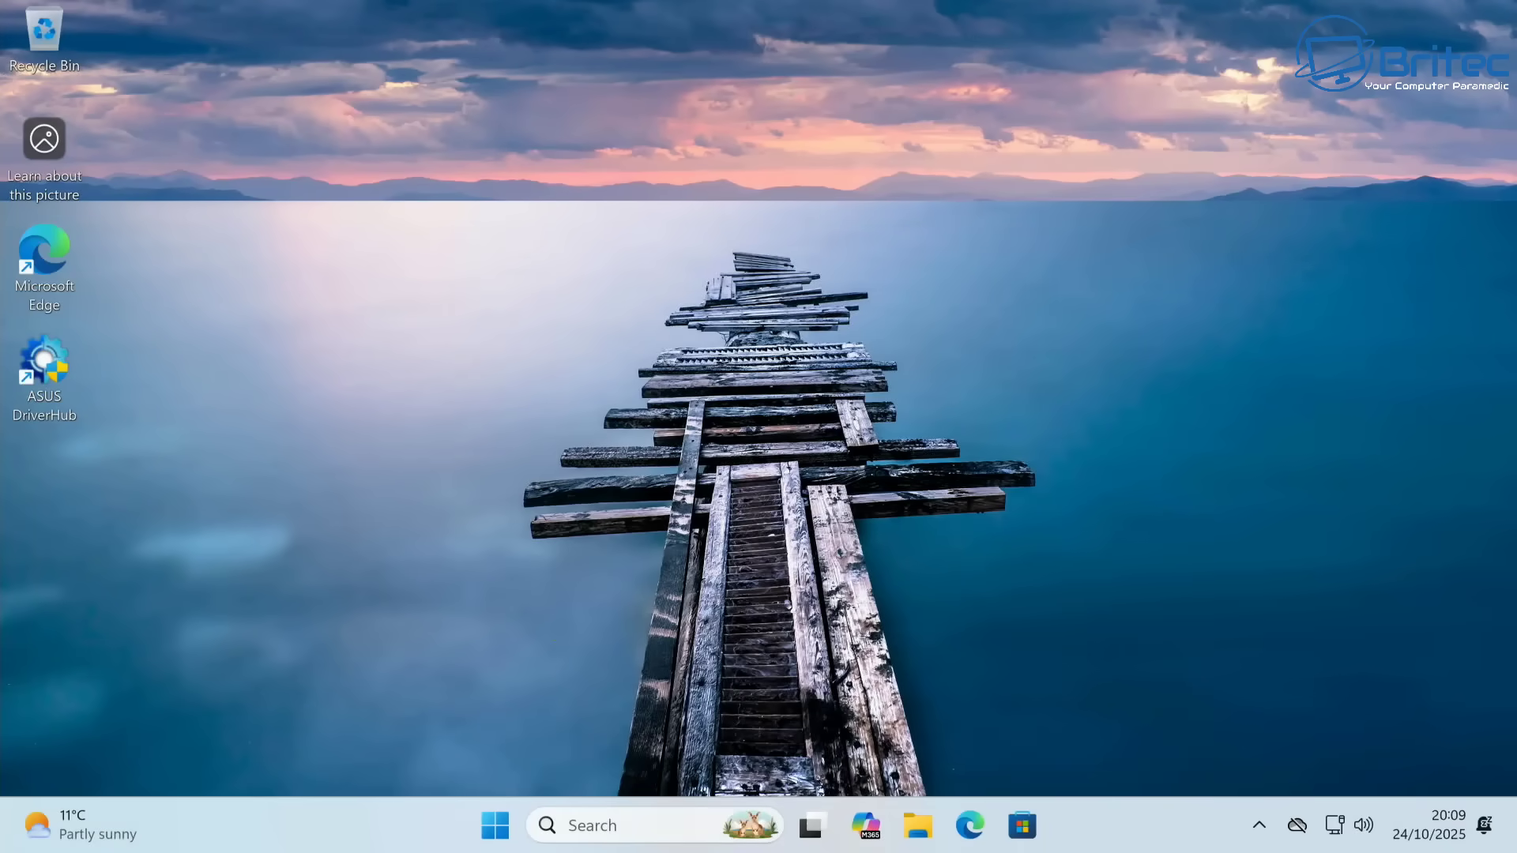
# Recheck Device Manager after the restart, then relaunch ASUS DriverHub from its desktop shortcut with UAC approval
pyautogui.rightClick(497, 831)
pyautogui.click(420, 315)
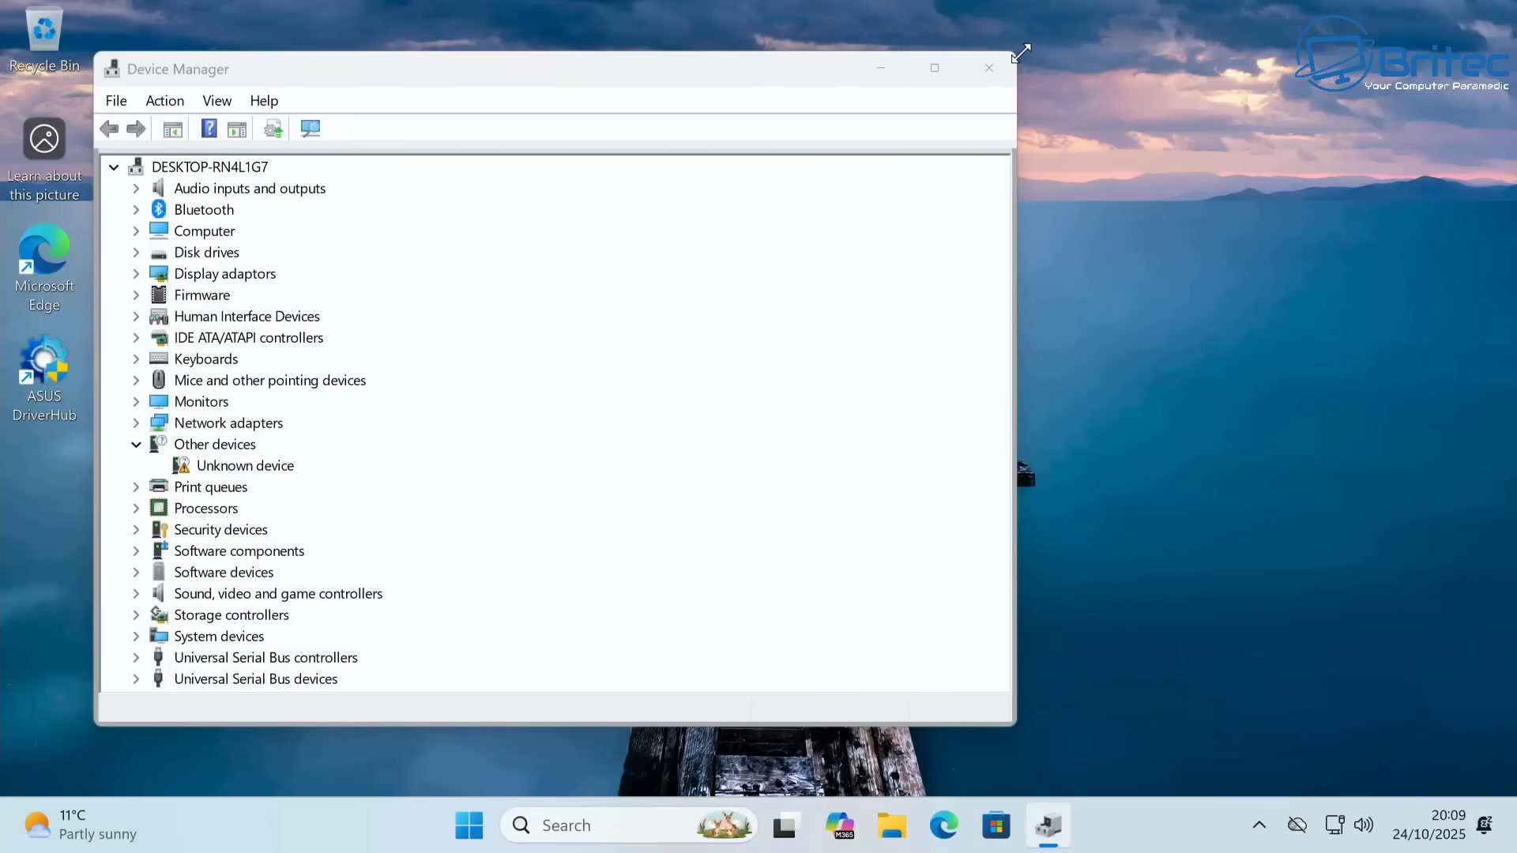
pyautogui.click(997, 66)
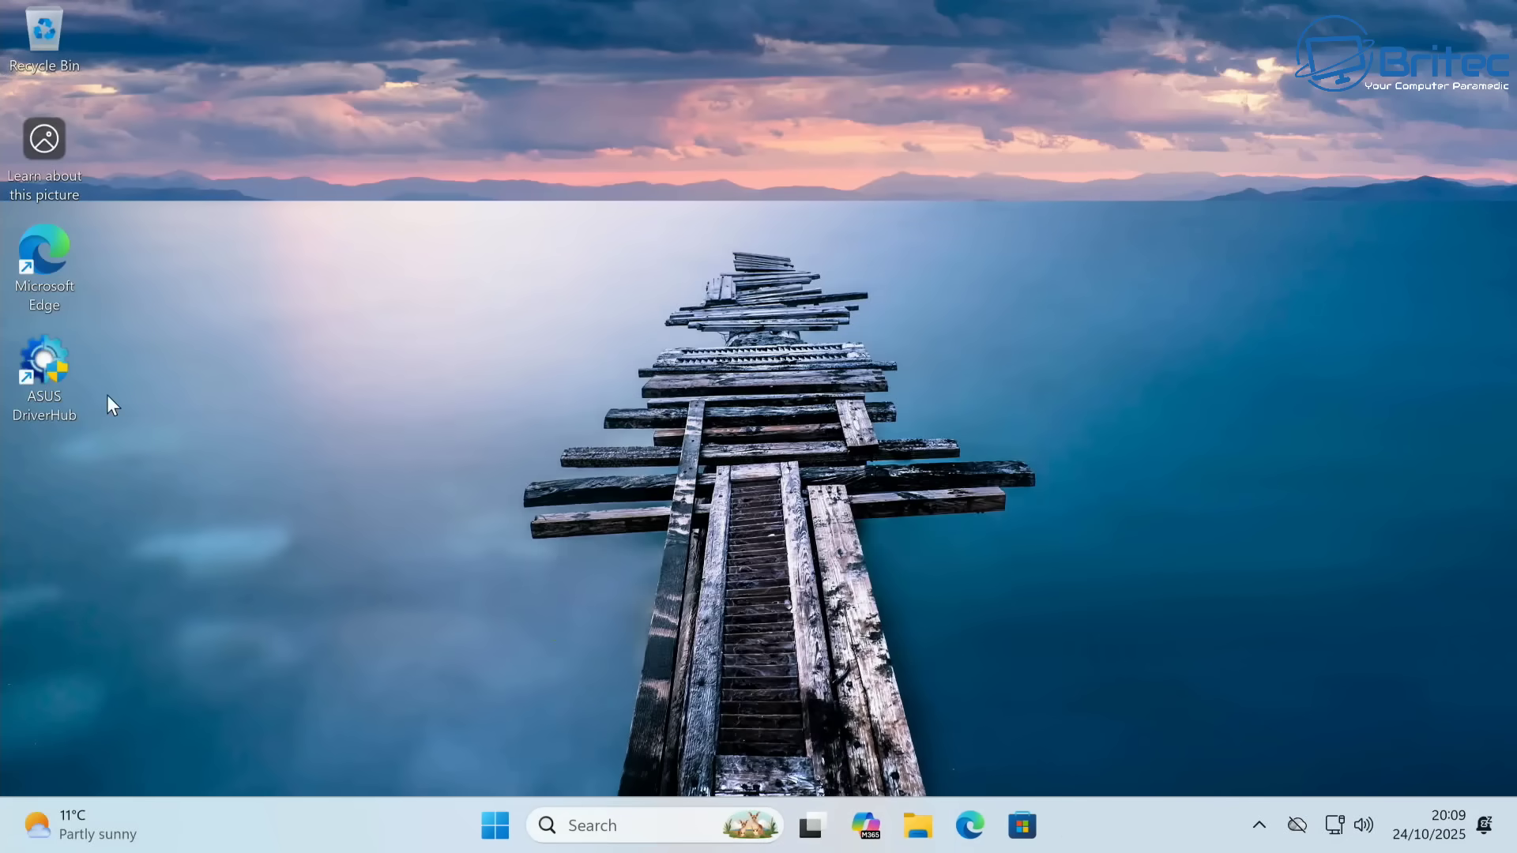
pyautogui.doubleClick(59, 386)
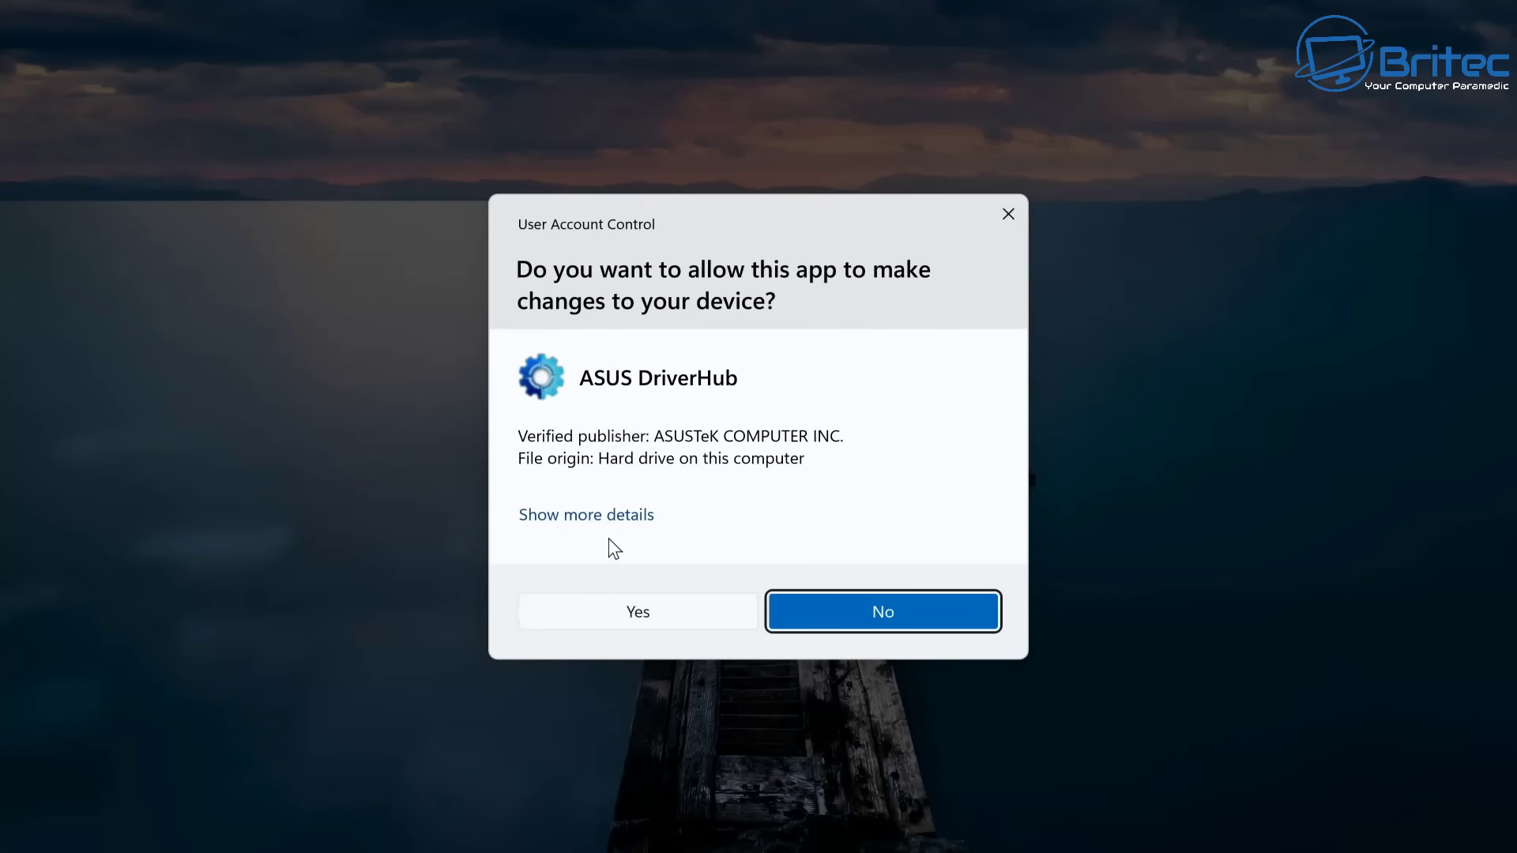
pyautogui.click(616, 620)
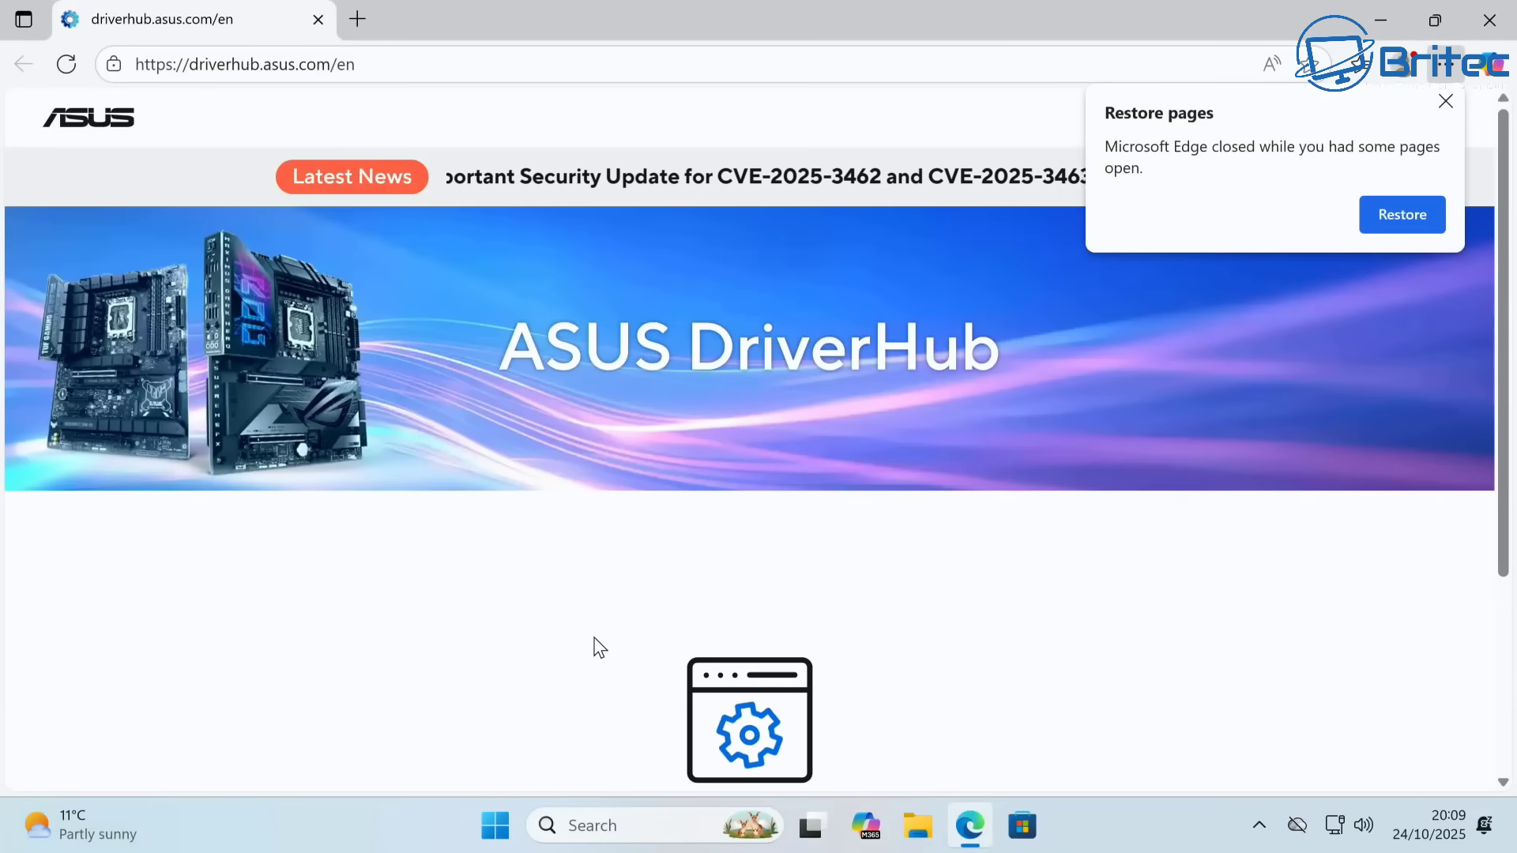
# Install the AMD Graphics, Realtek Audio and UCM drivers together with Install All
pyautogui.scroll(-3, 585, 637)
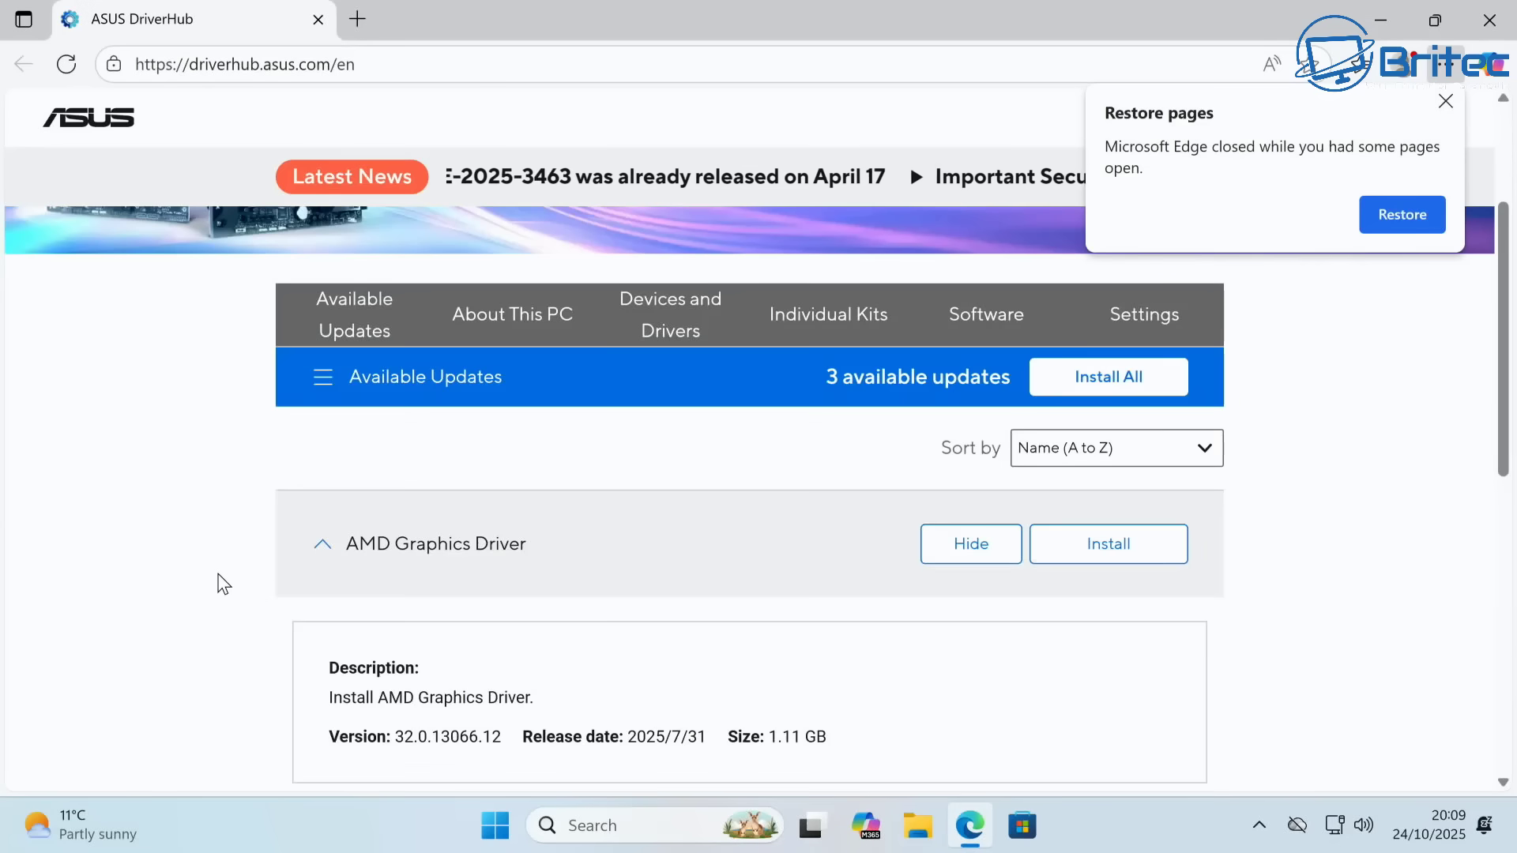
pyautogui.scroll(-3, 213, 583)
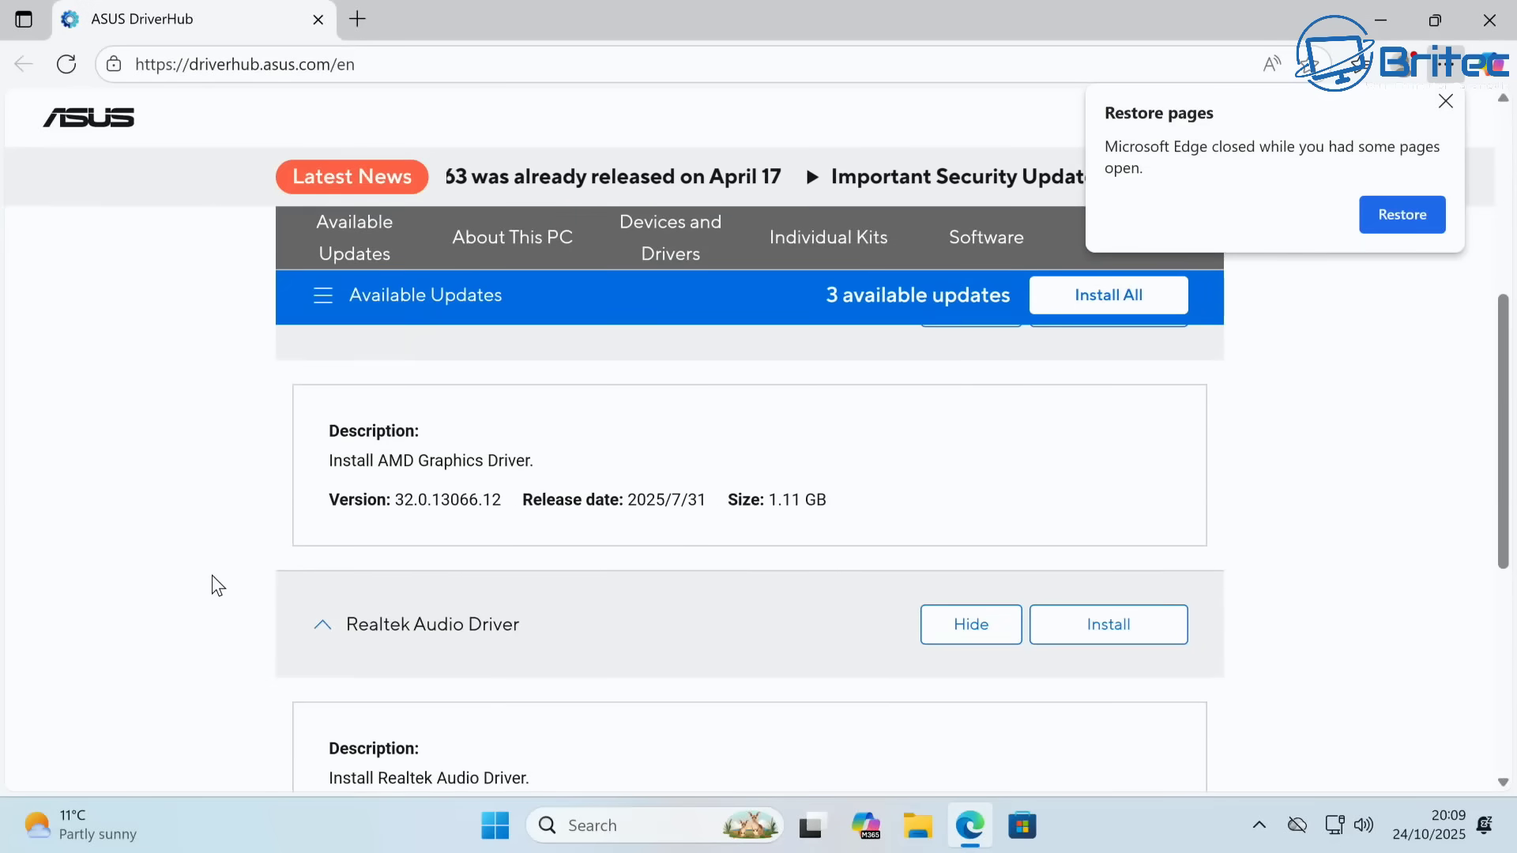
pyautogui.scroll(-1, 213, 584)
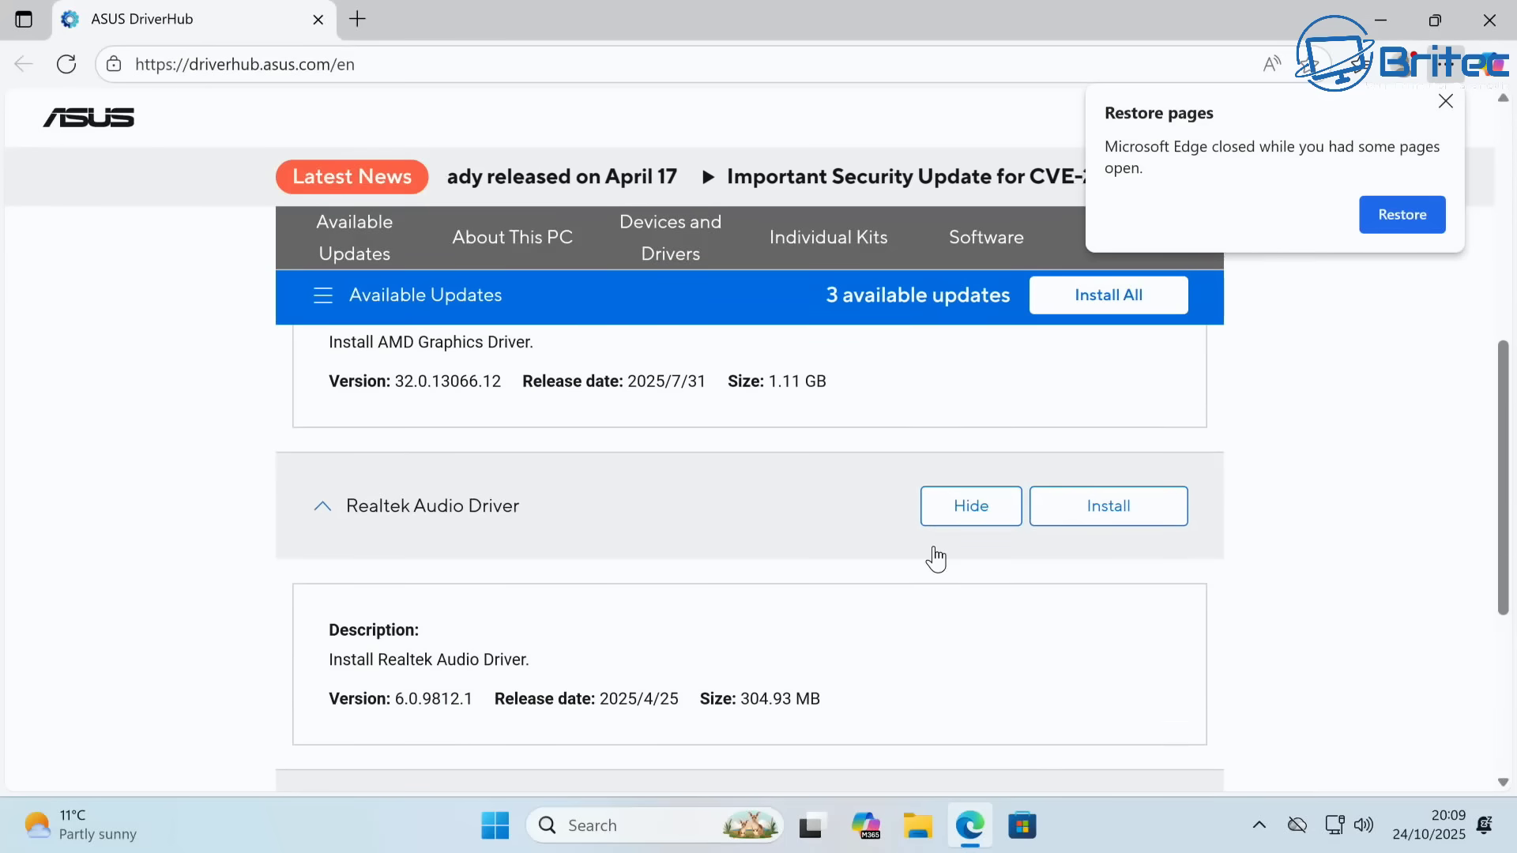
pyautogui.click(1126, 309)
pyautogui.scroll(-3, 873, 632)
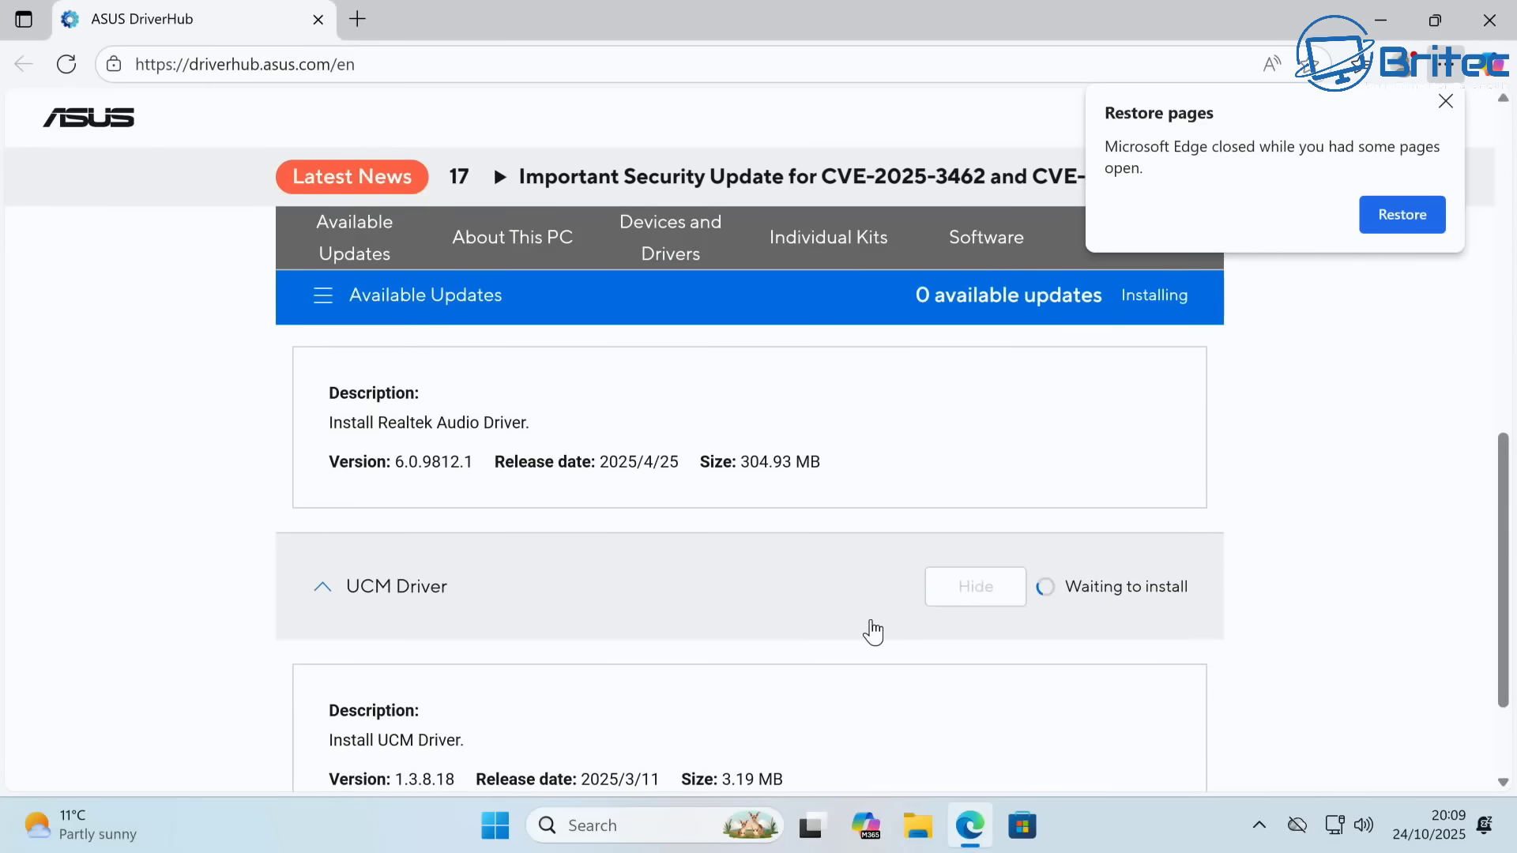
pyautogui.scroll(-2, 872, 621)
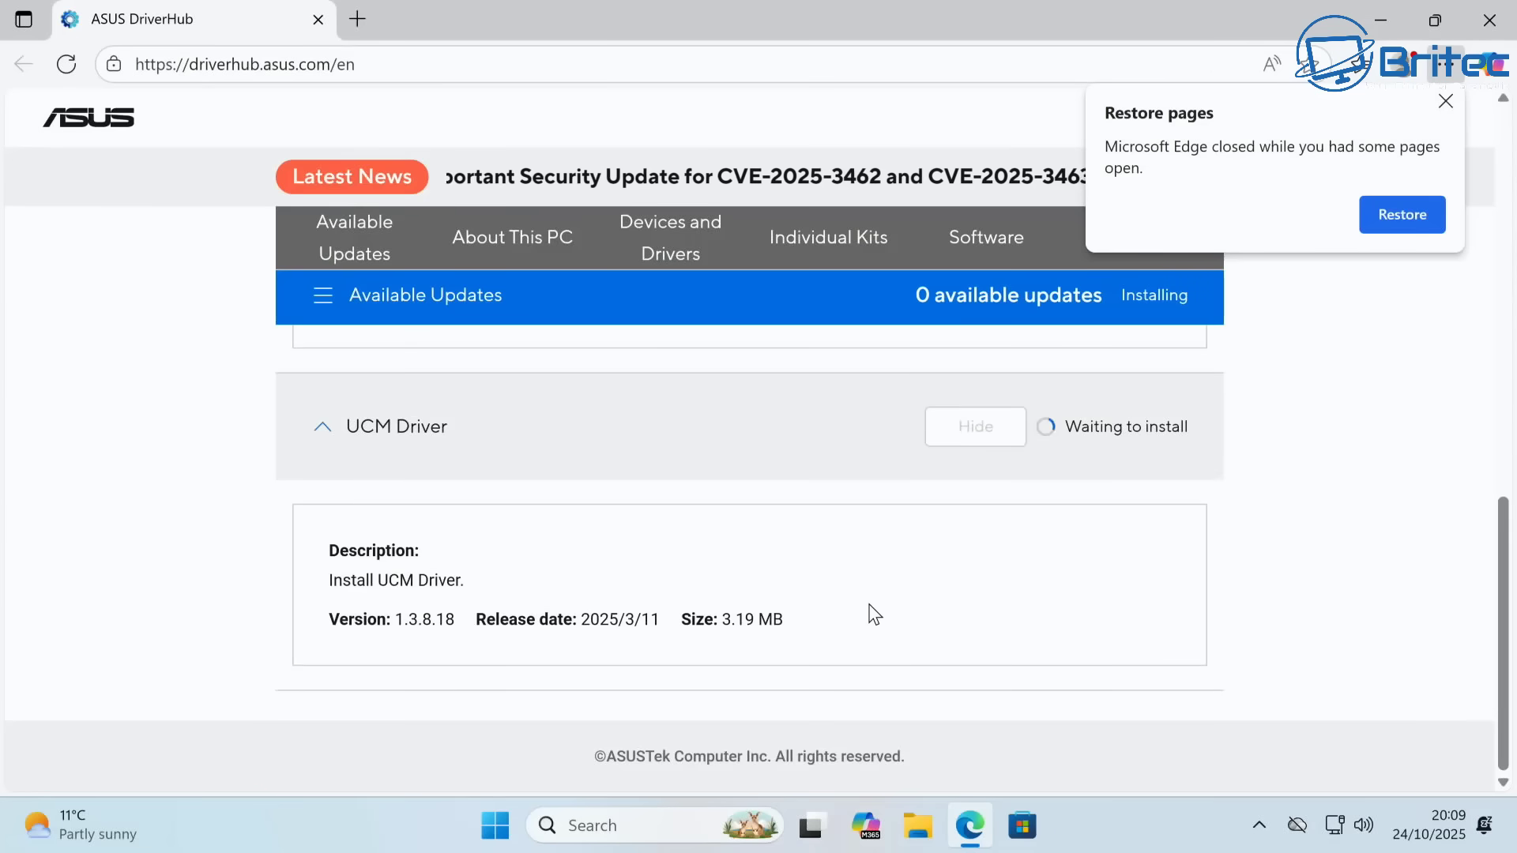
pyautogui.scroll(7, 868, 605)
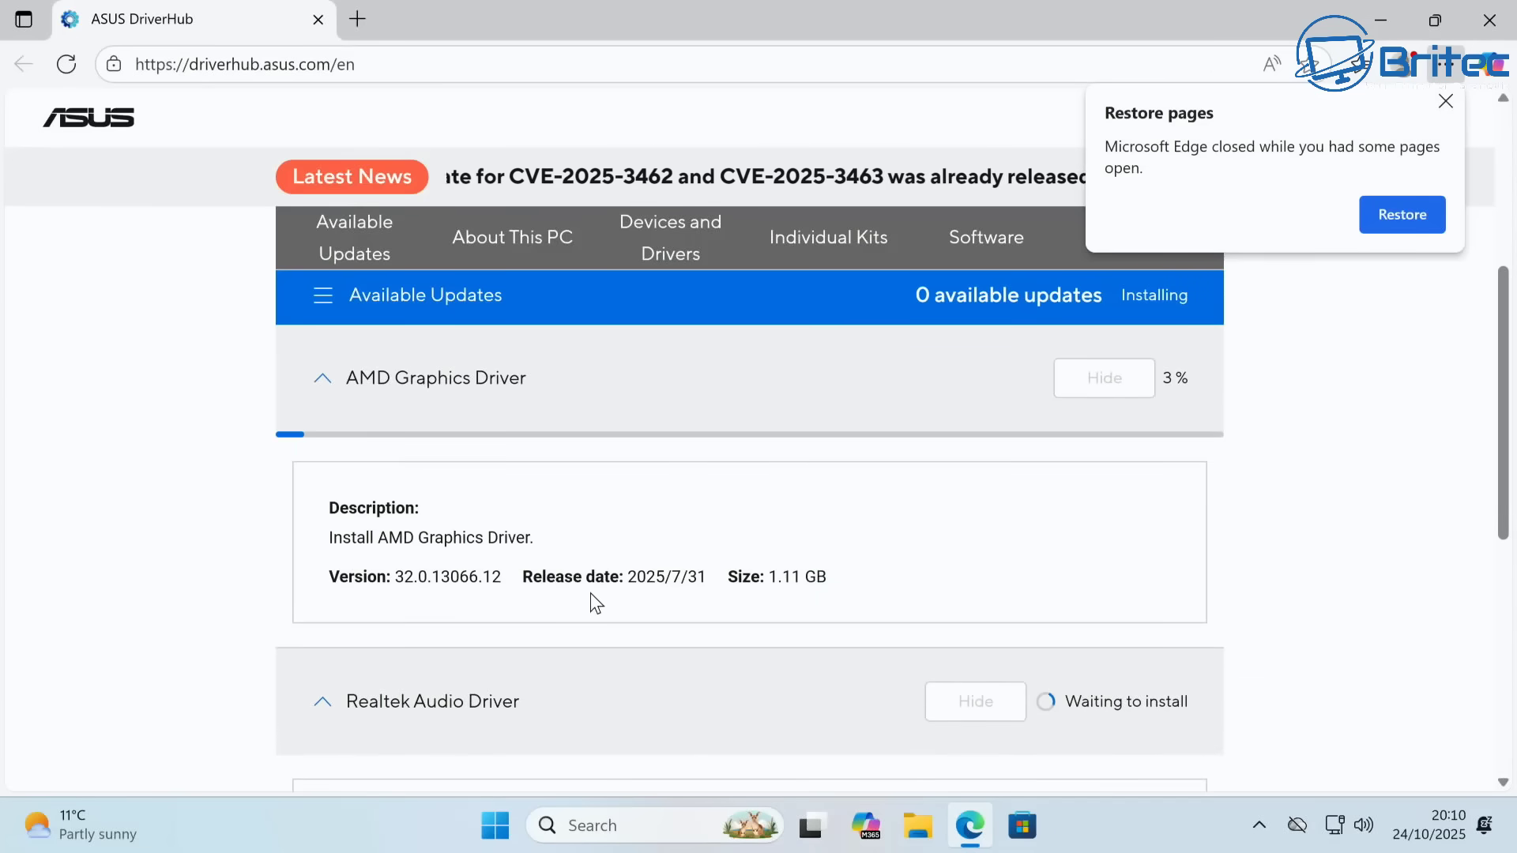
pyautogui.scroll(3, 550, 597)
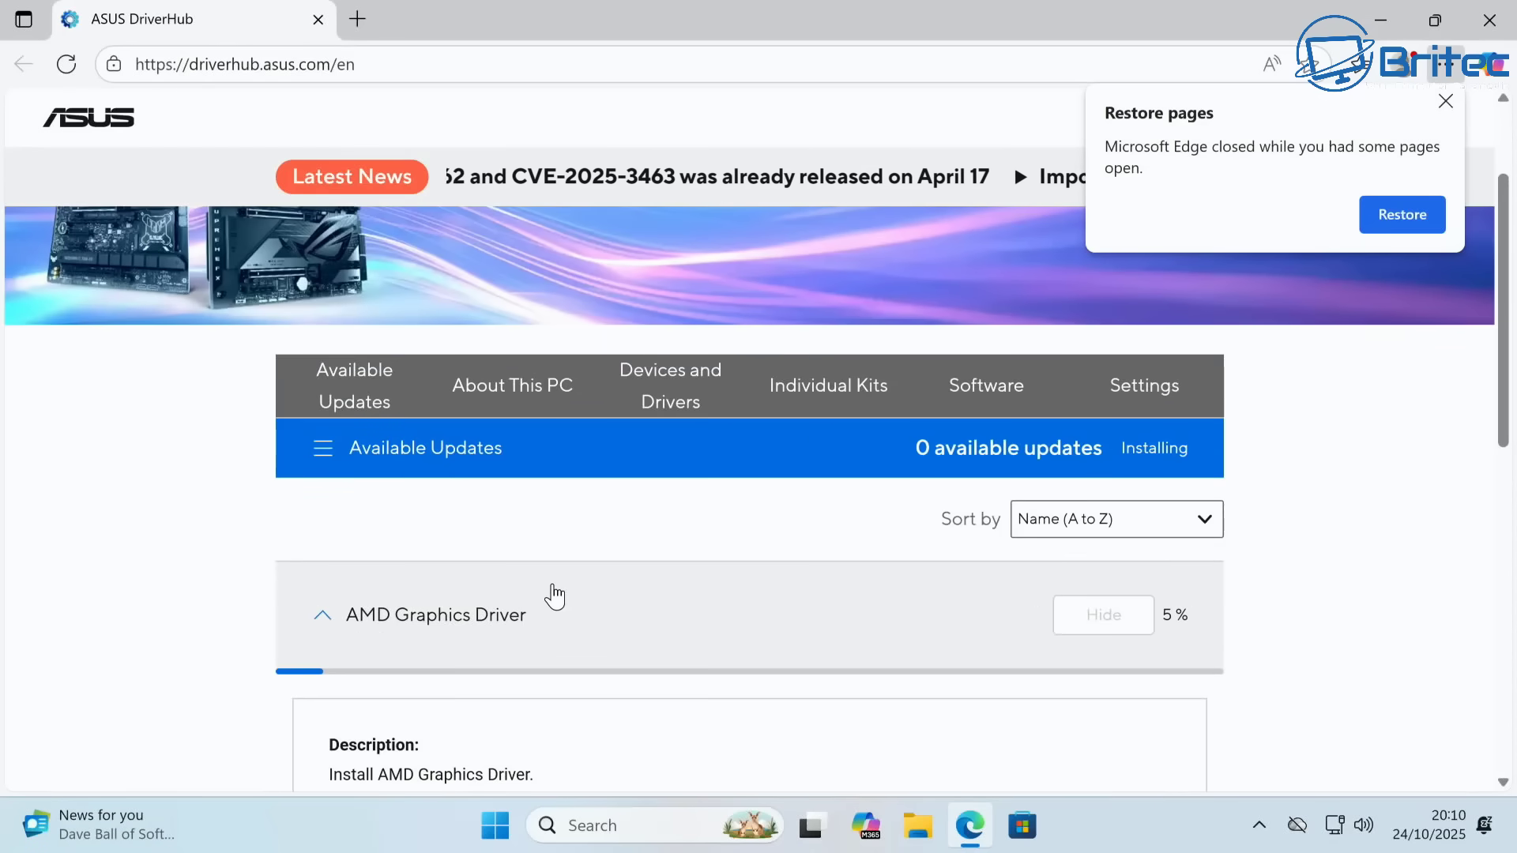
pyautogui.scroll(-4, 553, 598)
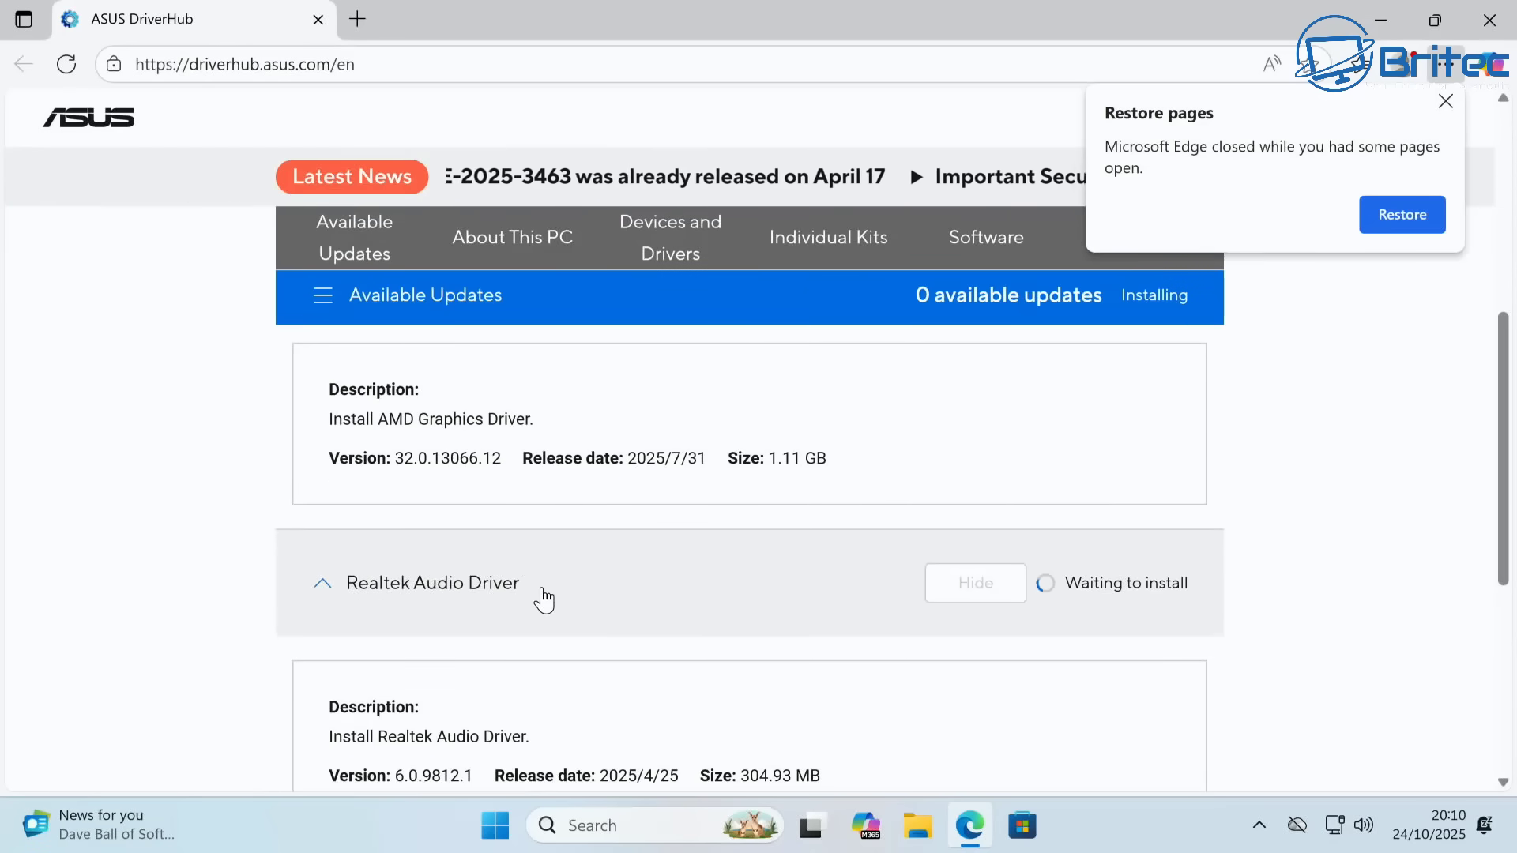
pyautogui.scroll(-3, 544, 599)
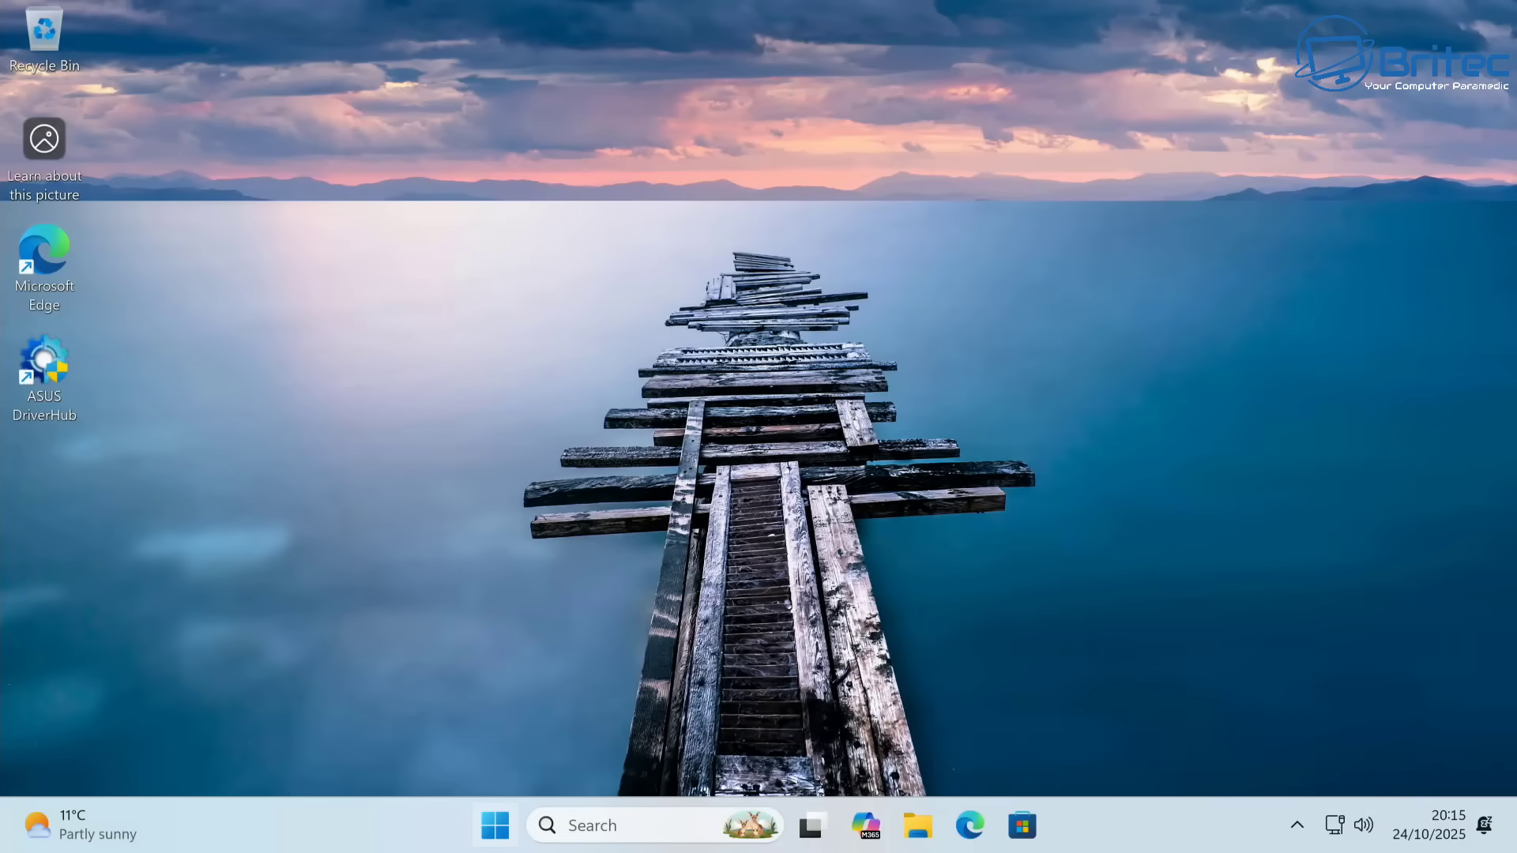
pyautogui.rightClick(497, 826)
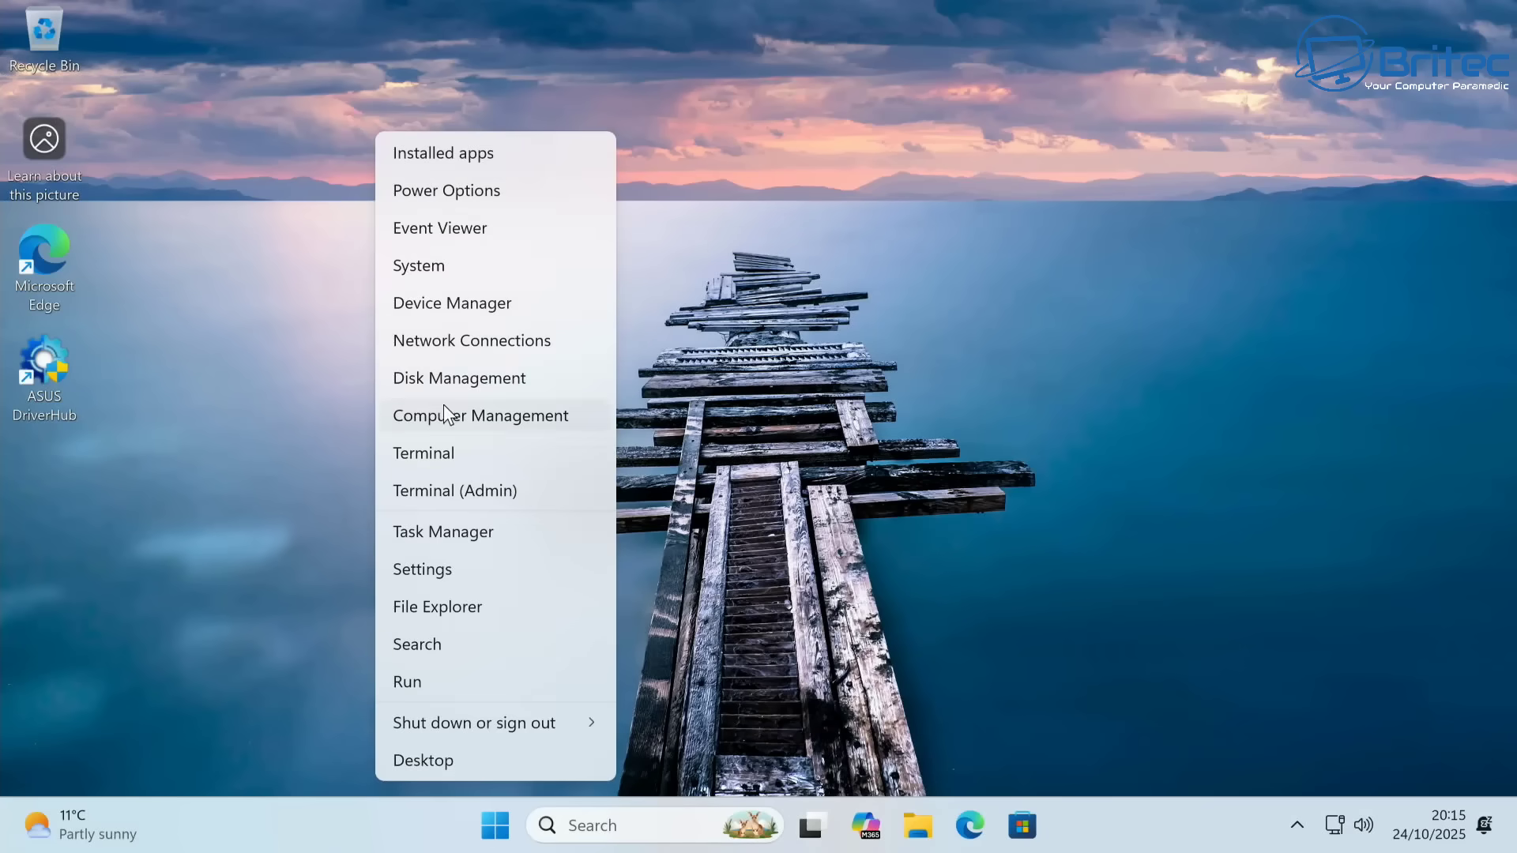
pyautogui.click(414, 308)
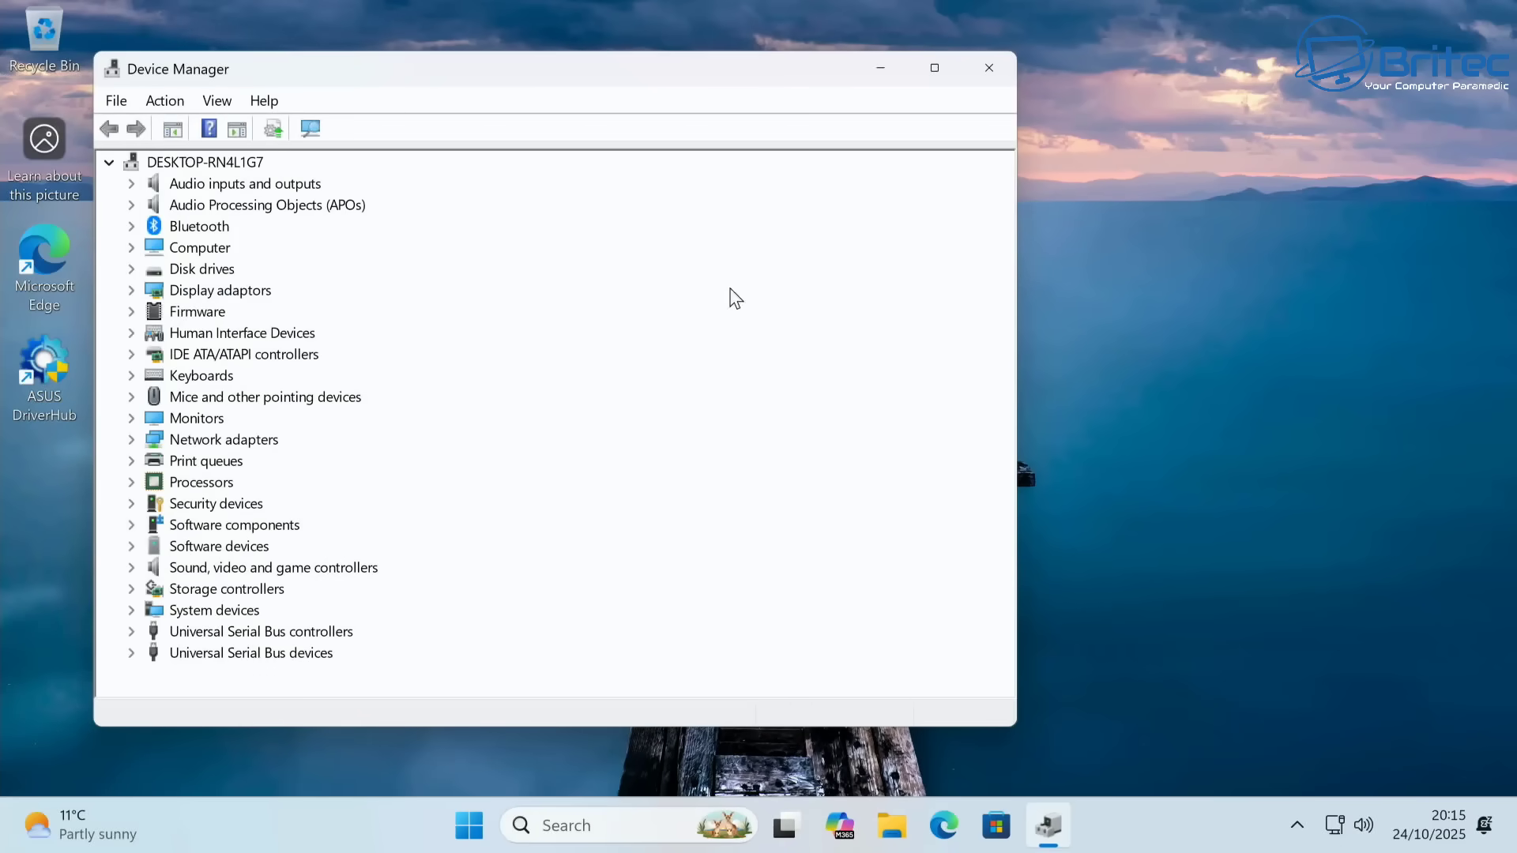
pyautogui.click(983, 69)
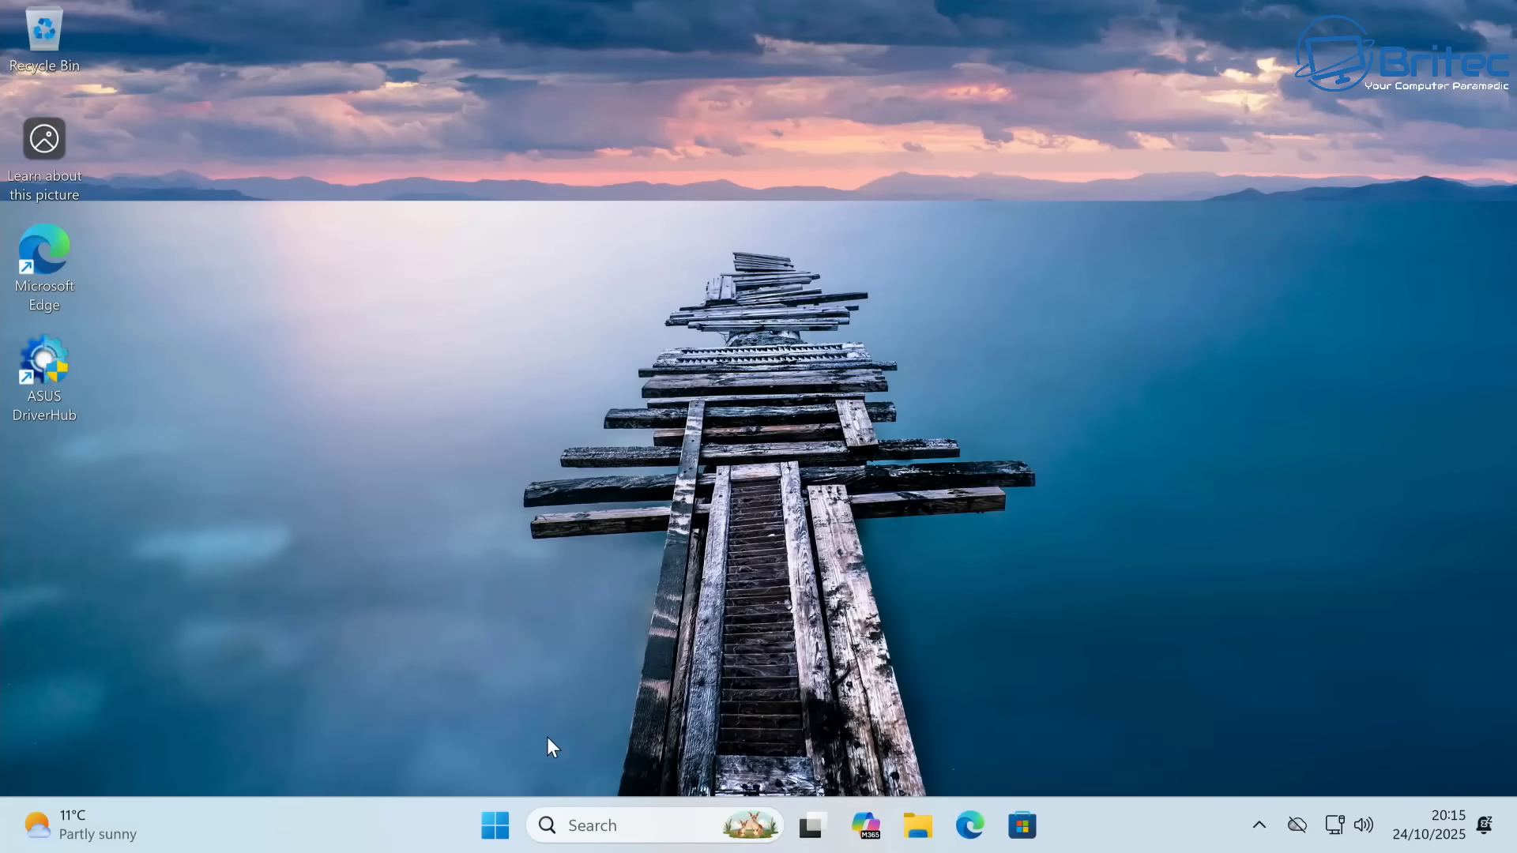
# Go to Settings' Windows Update page and start a new Check for updates
pyautogui.click(495, 825)
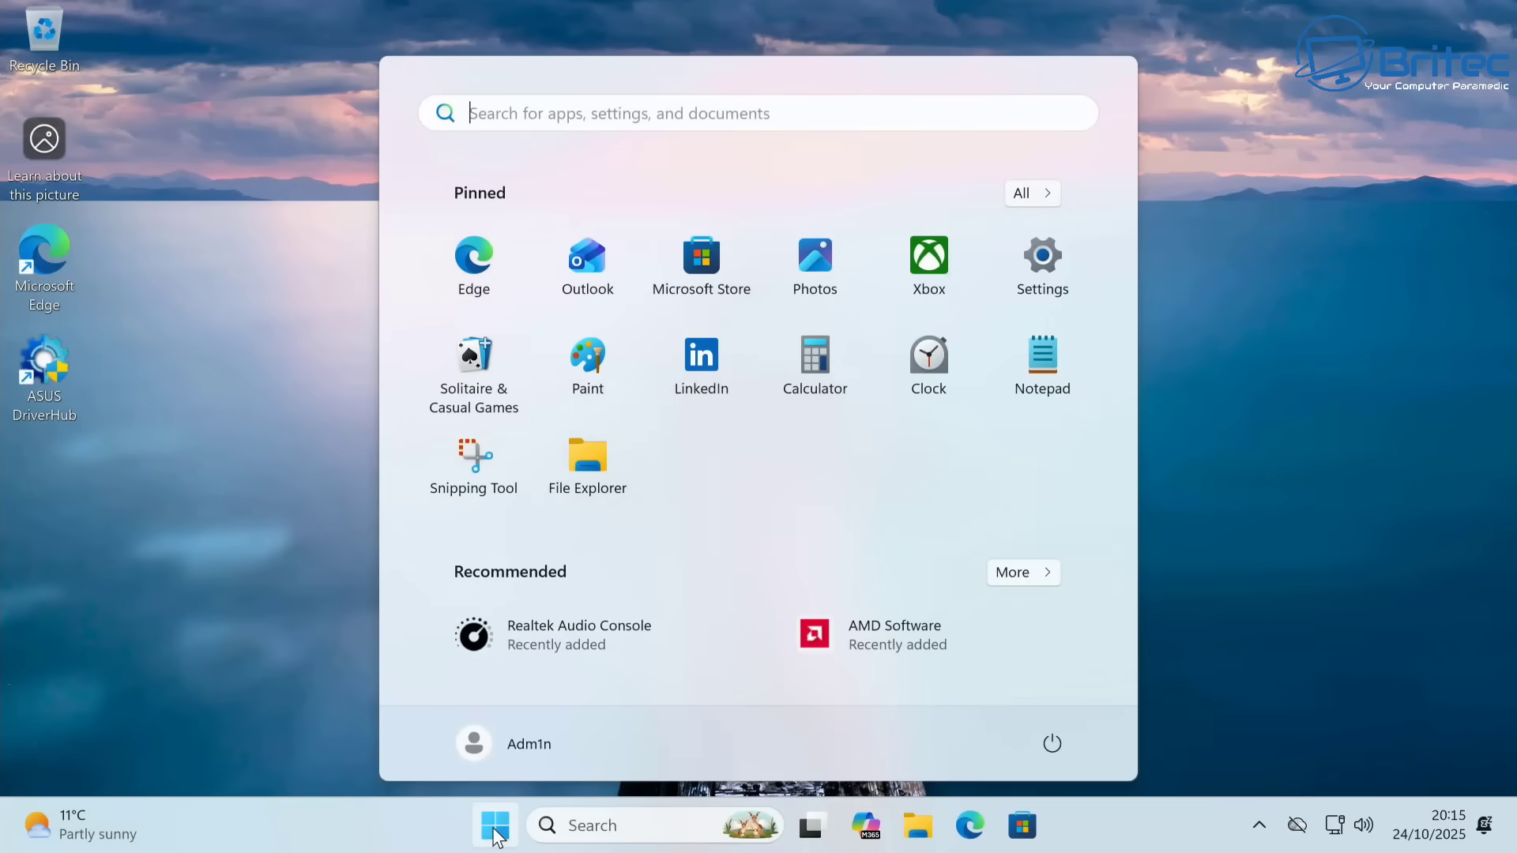
pyautogui.click(1051, 294)
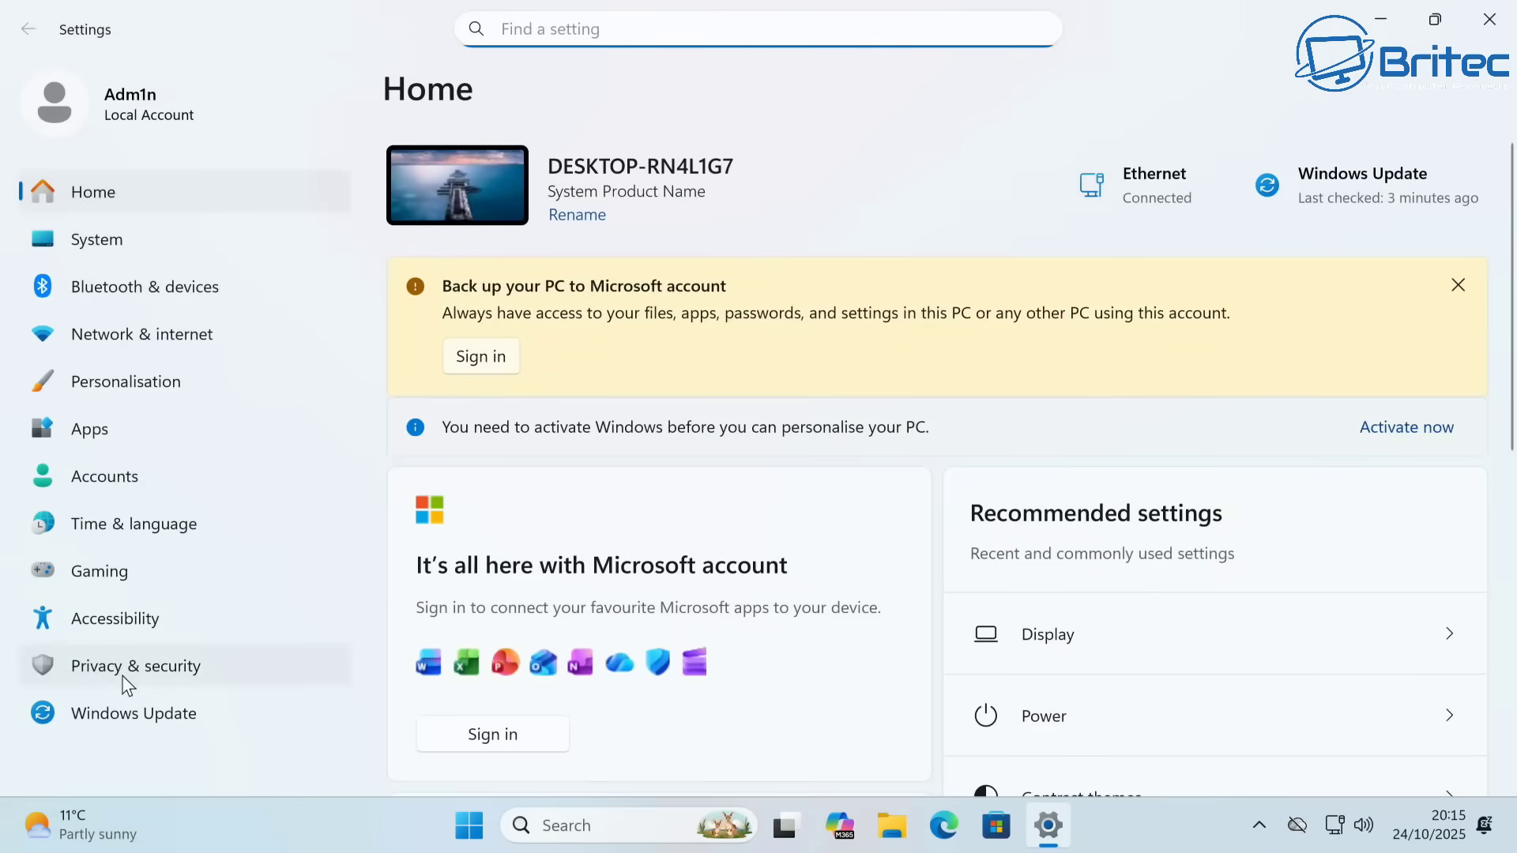
pyautogui.click(133, 703)
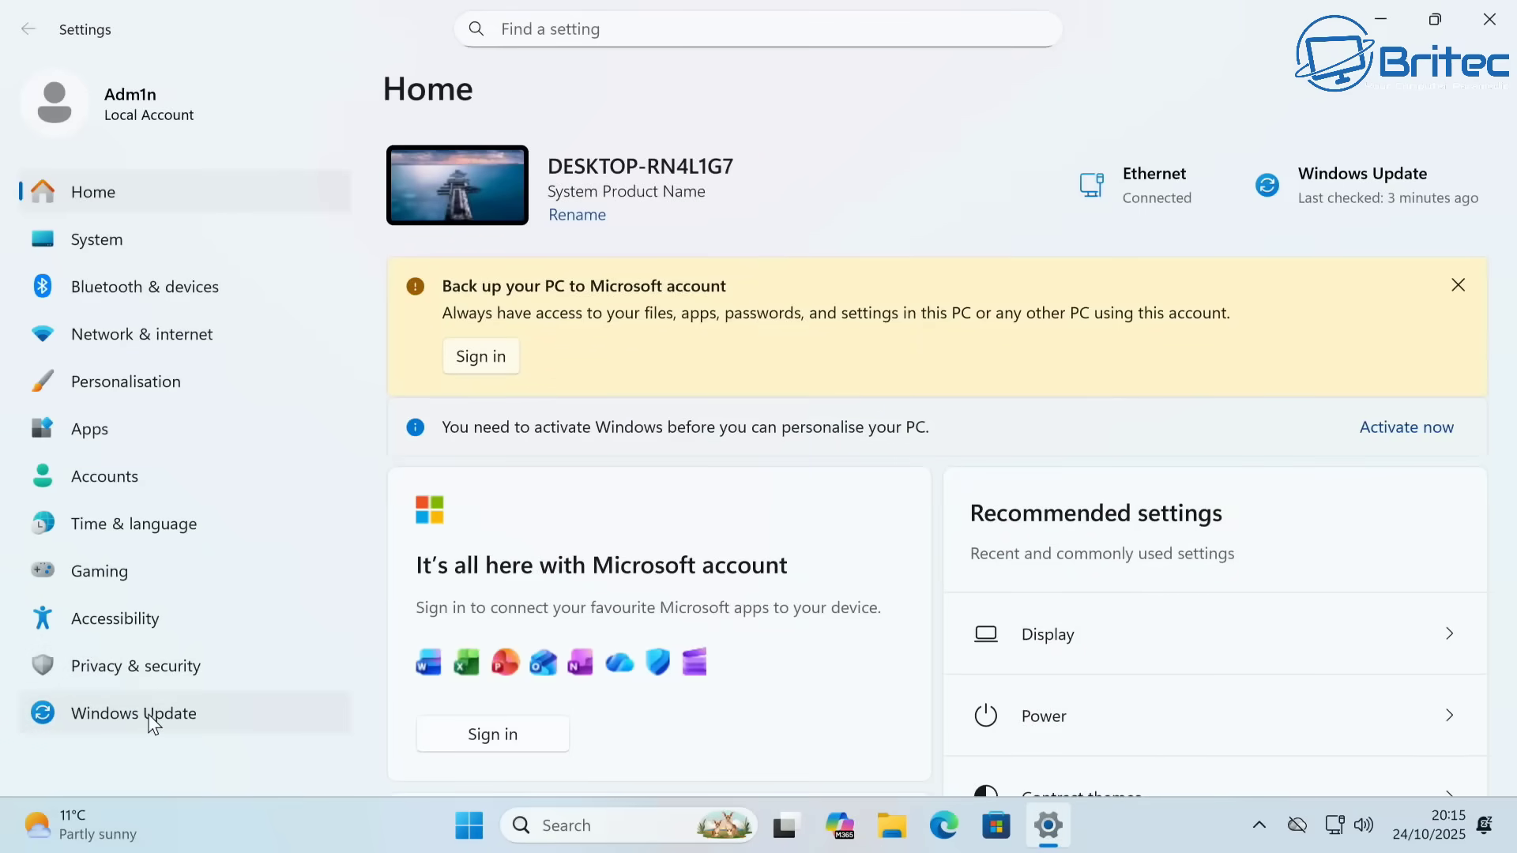
pyautogui.click(153, 720)
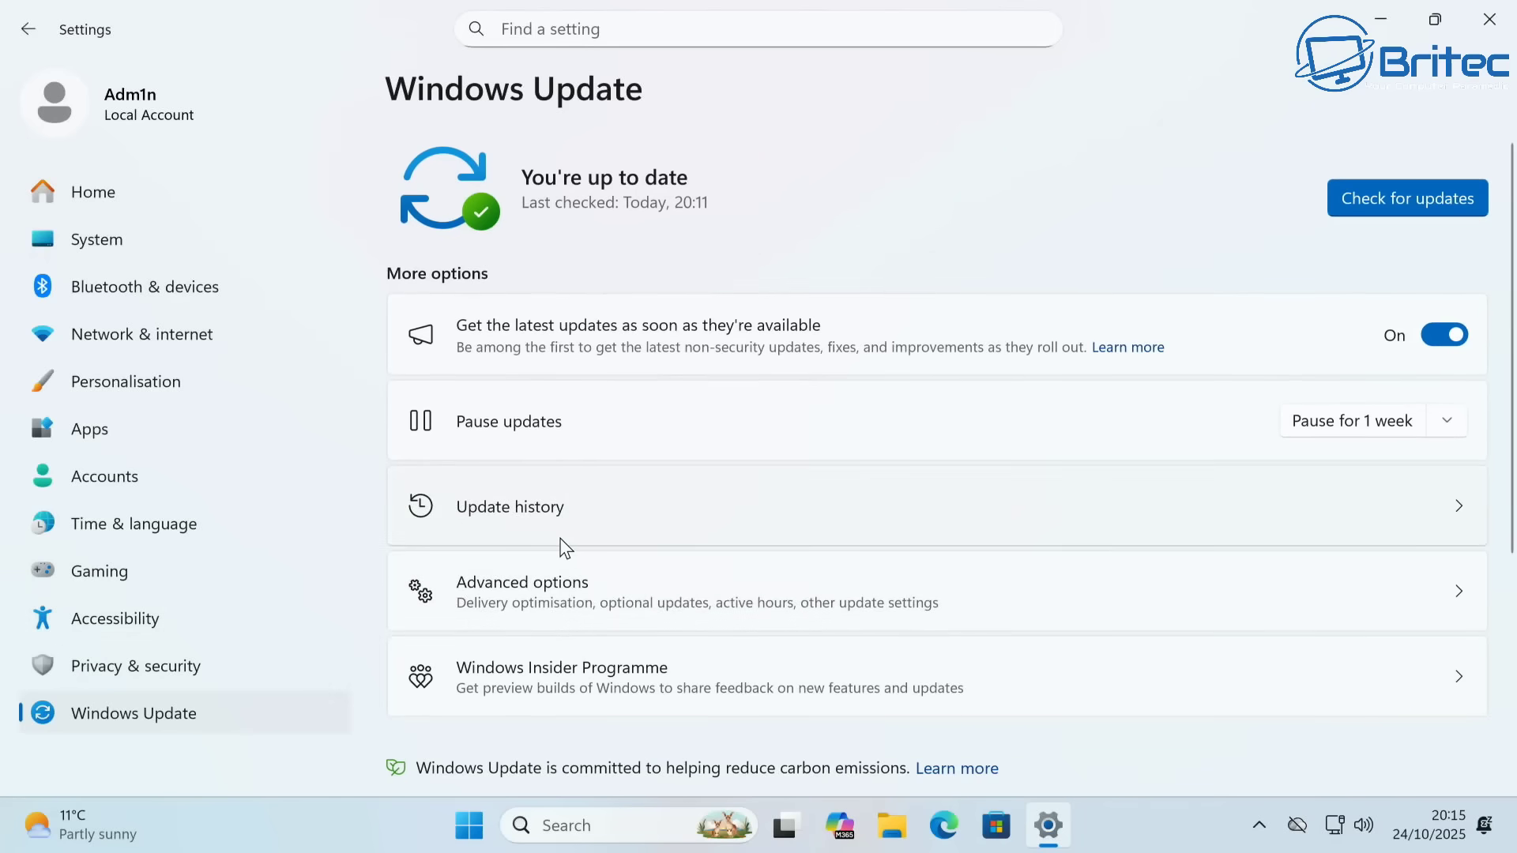
pyautogui.scroll(-5, 567, 538)
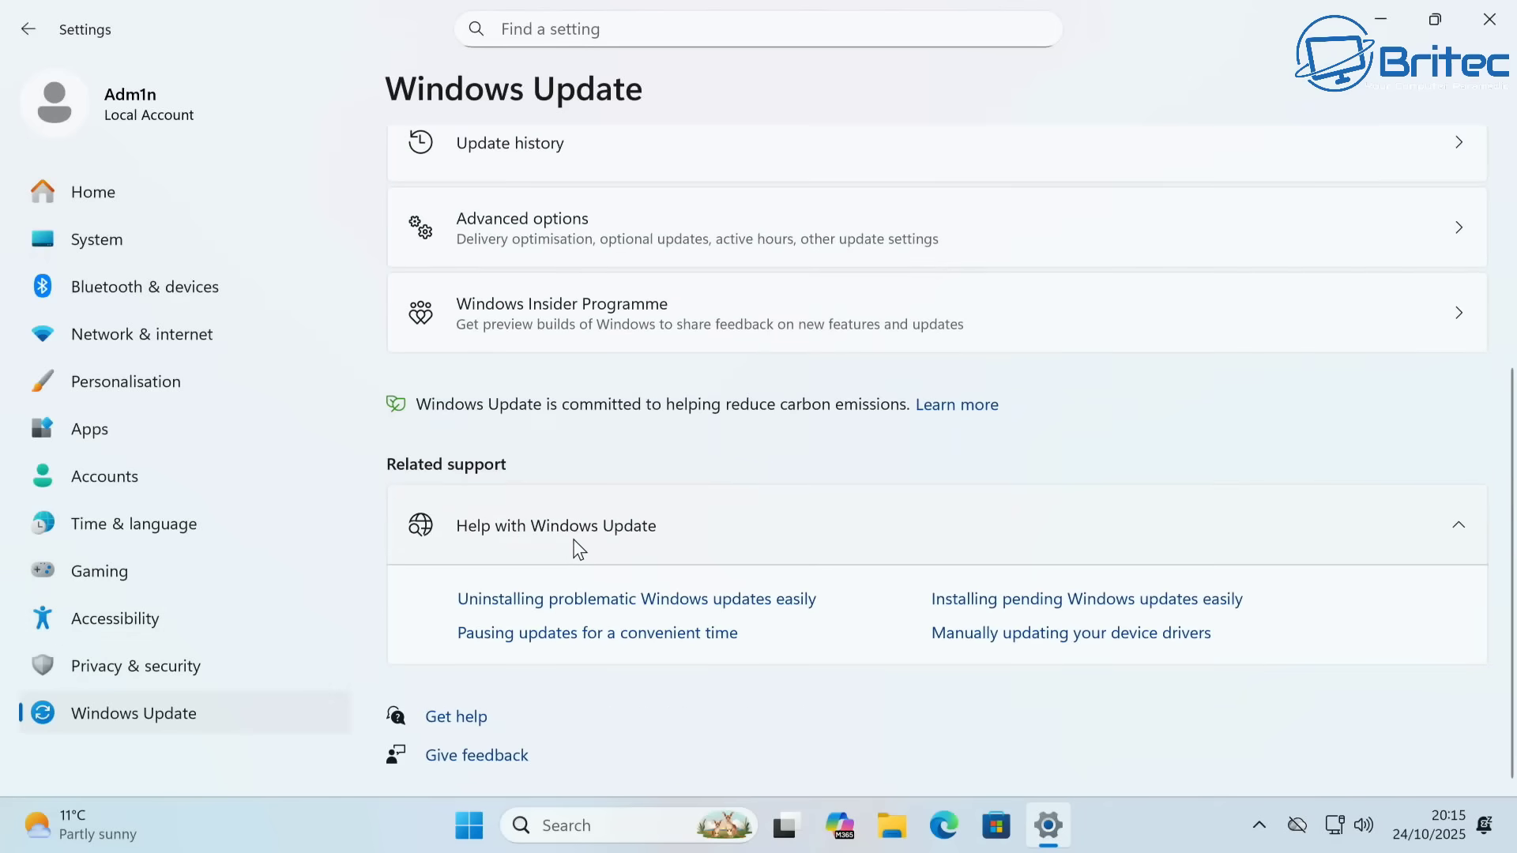
pyautogui.scroll(3, 575, 541)
pyautogui.scroll(1, 578, 544)
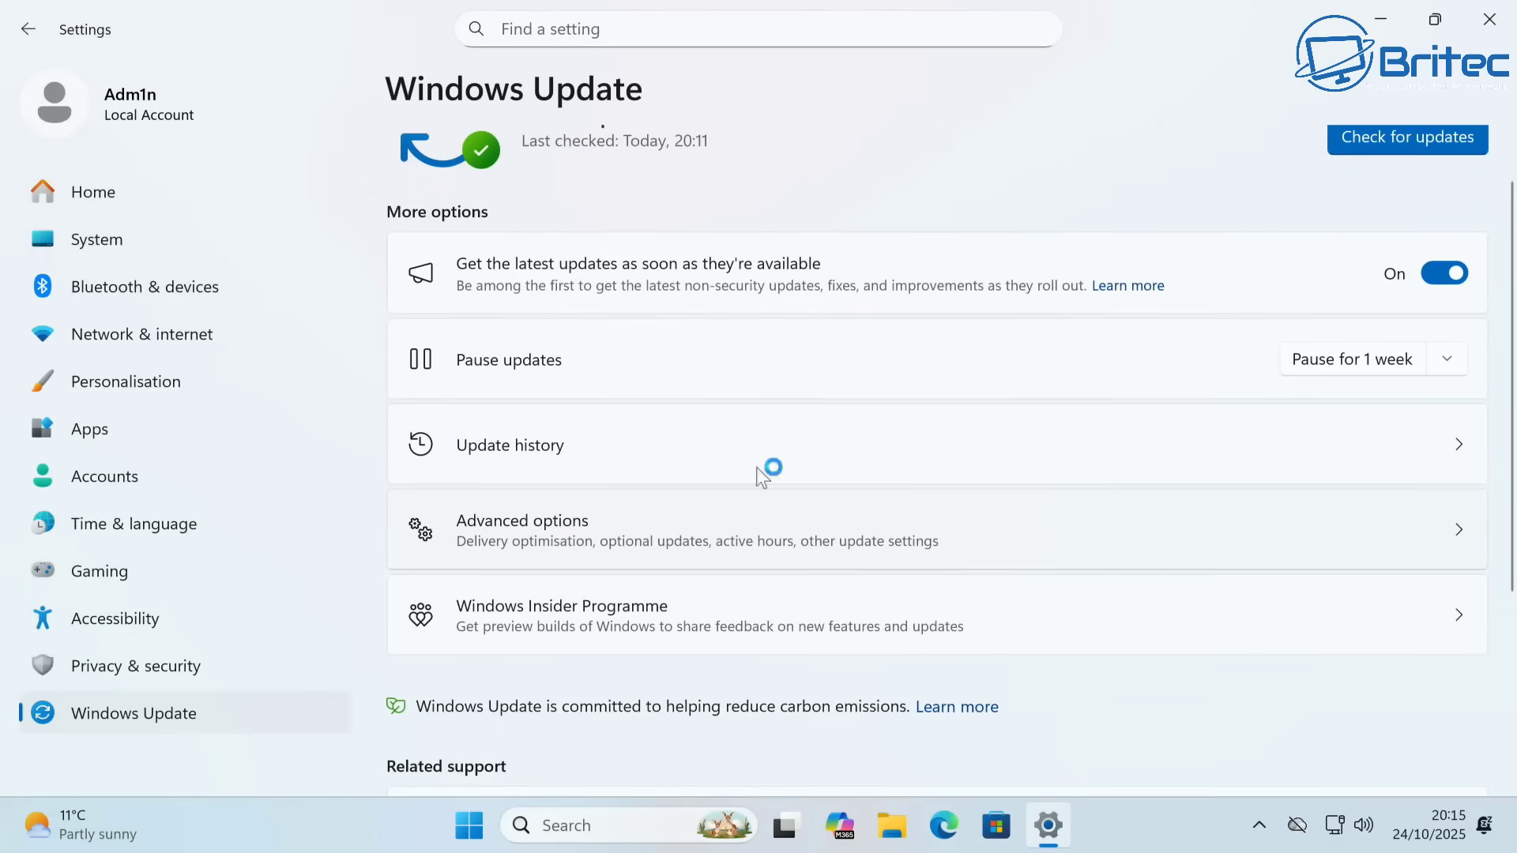
pyautogui.click(1359, 137)
pyautogui.scroll(1, 1185, 247)
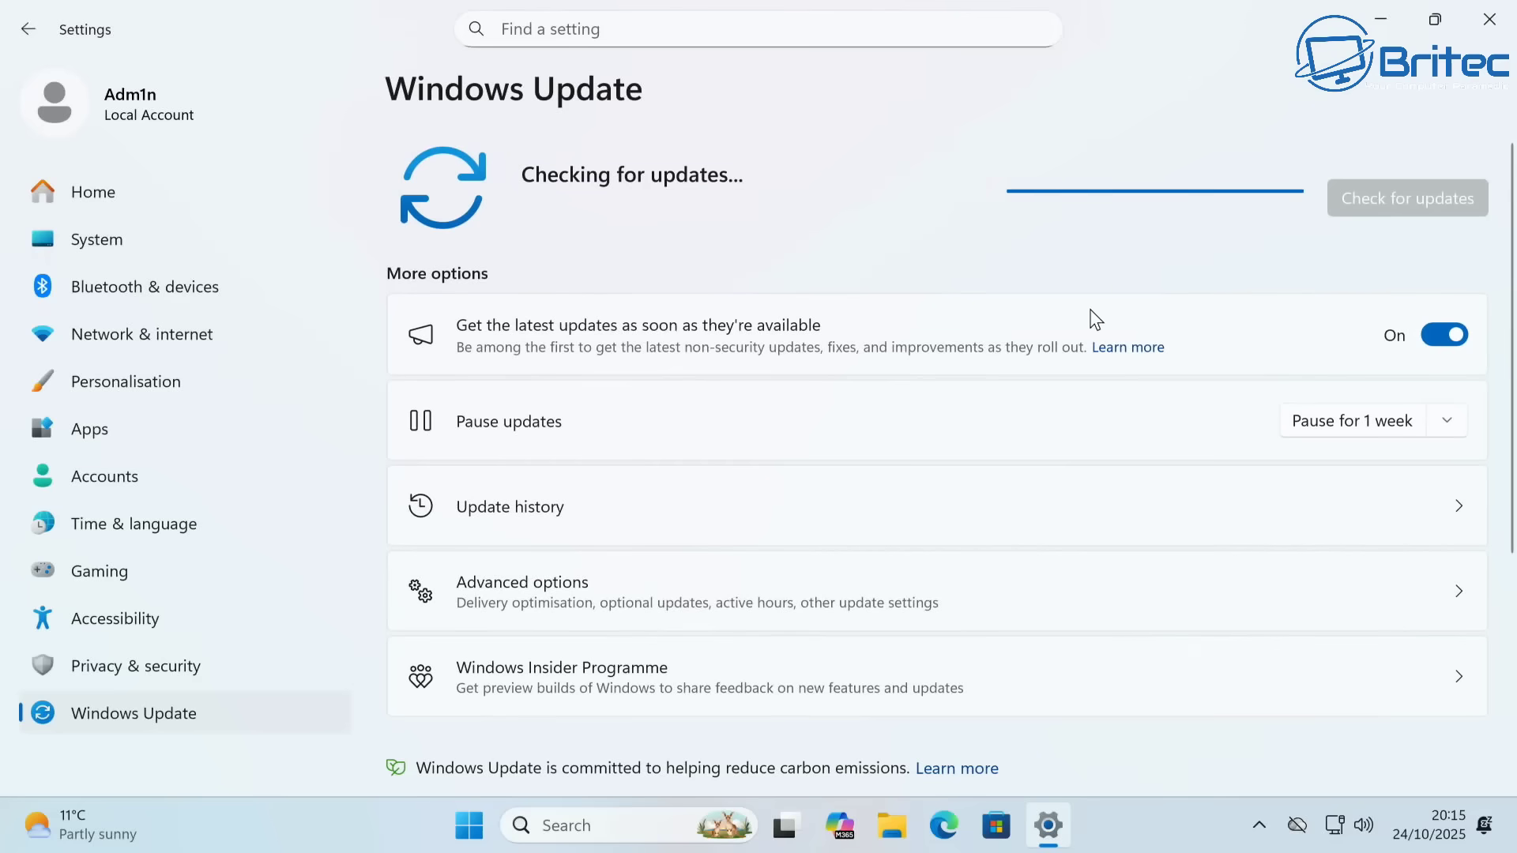